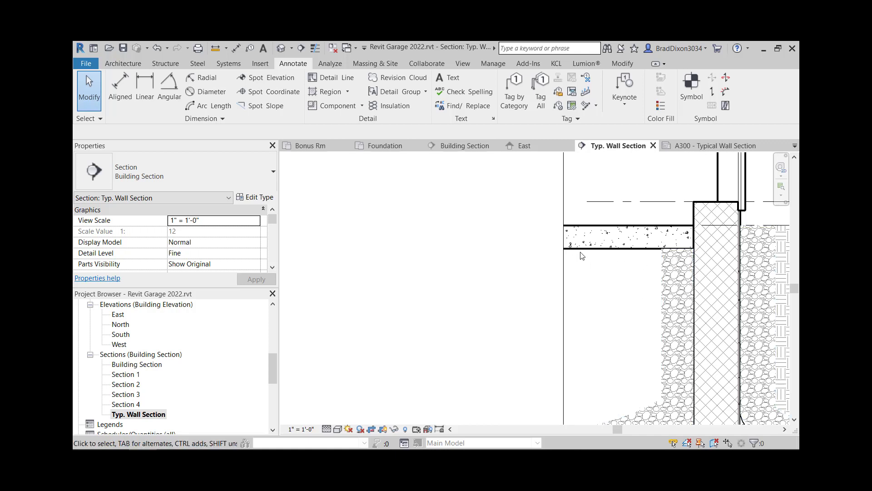
# - Sketch a rectangular Gravel filled region boundary about 3" deep beneath the concrete slab, from the existing gravel to the crop edge
pyautogui.click(327, 93)
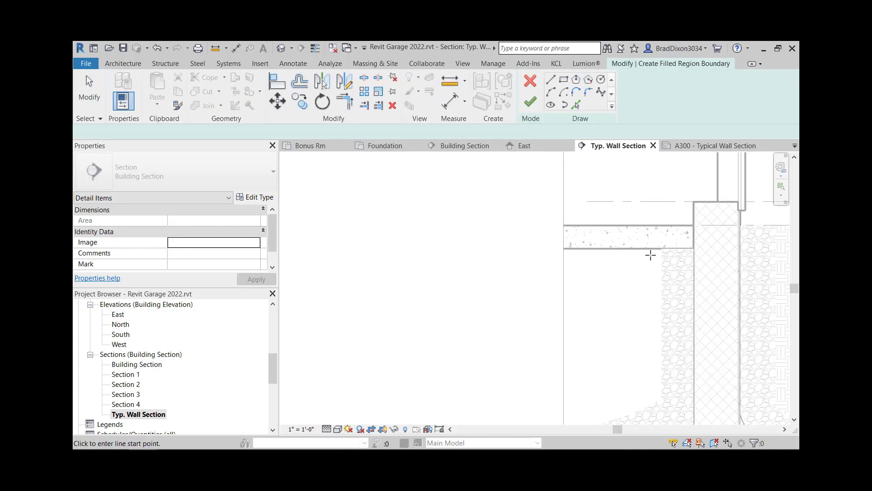
pyautogui.click(563, 80)
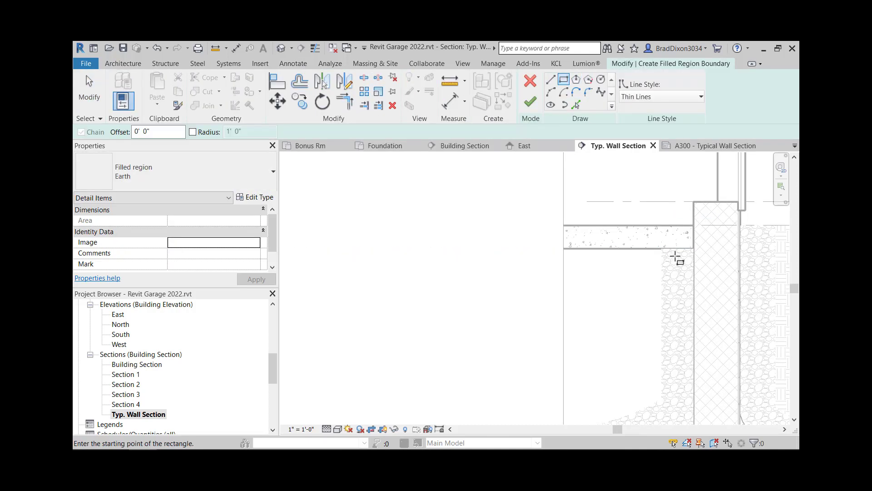
pyautogui.click(662, 249)
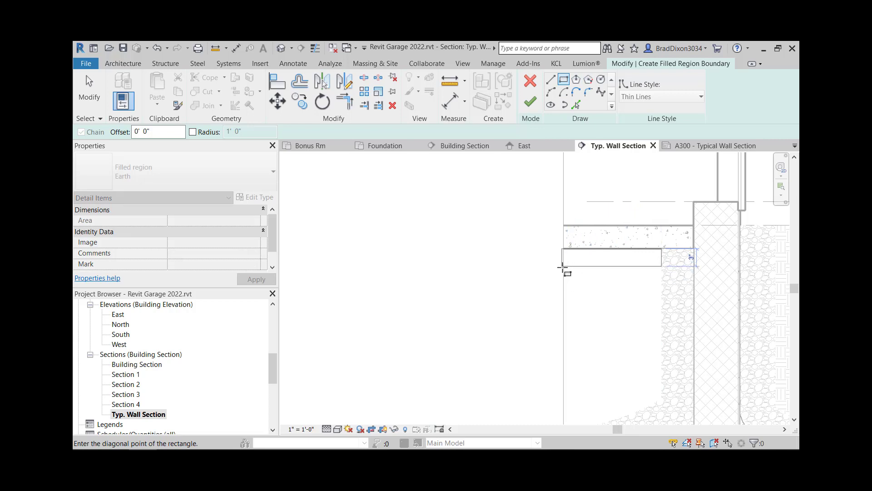
pyautogui.click(562, 266)
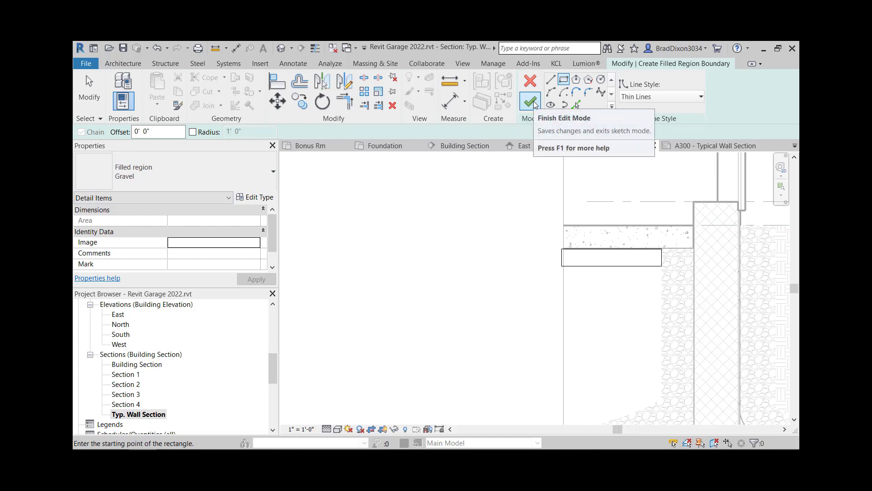
# - Set the boundary line style to <Invisible lines> and finish the gravel filled region under the slab
pyautogui.click(652, 97)
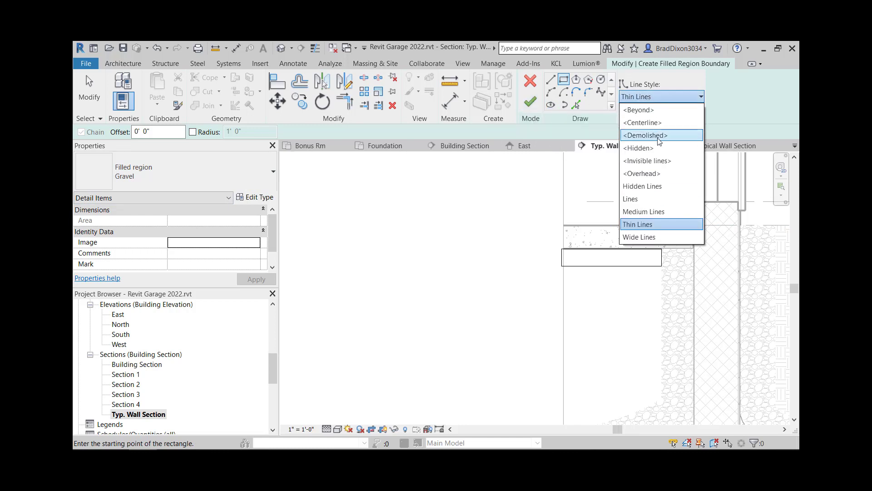
pyautogui.click(604, 284)
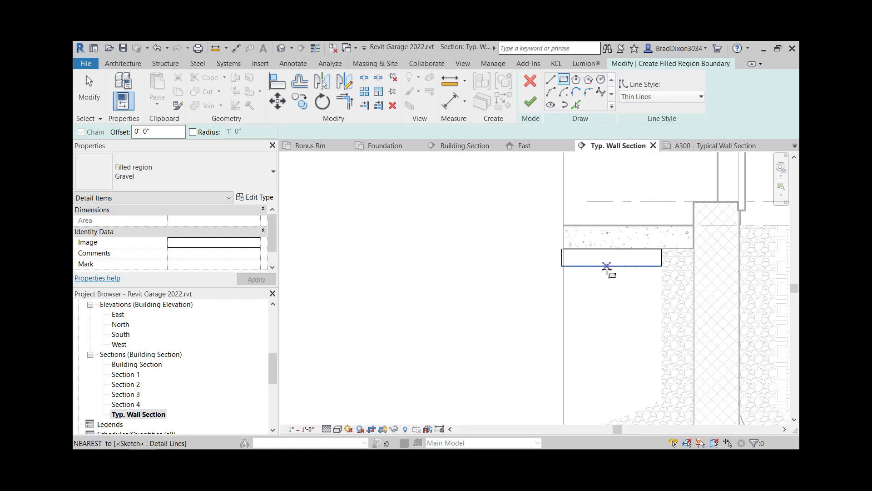
pyautogui.click(607, 266)
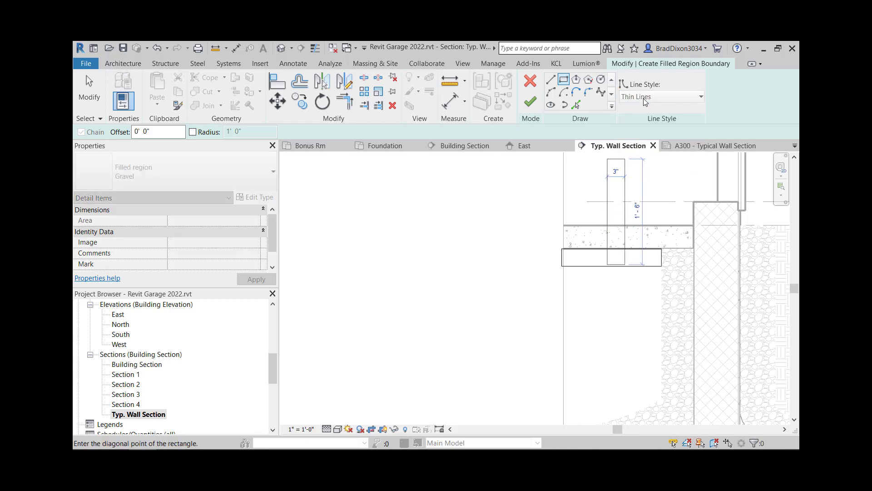
pyautogui.click(662, 97)
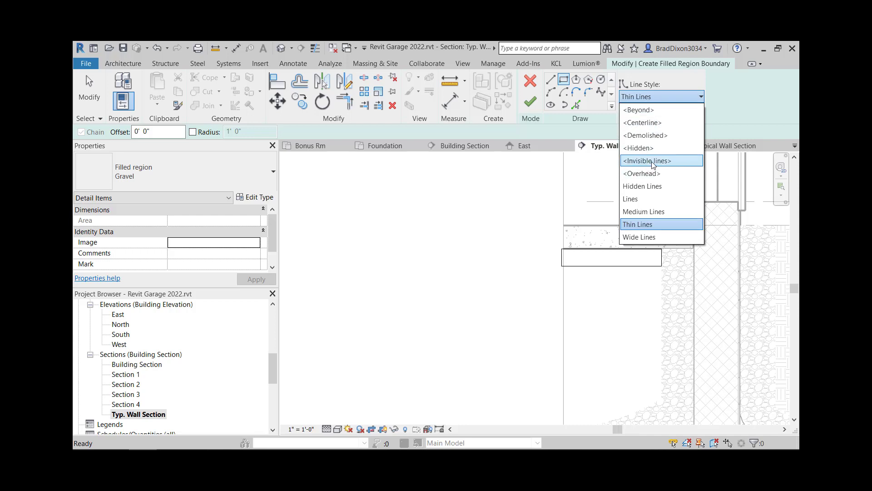
pyautogui.click(653, 161)
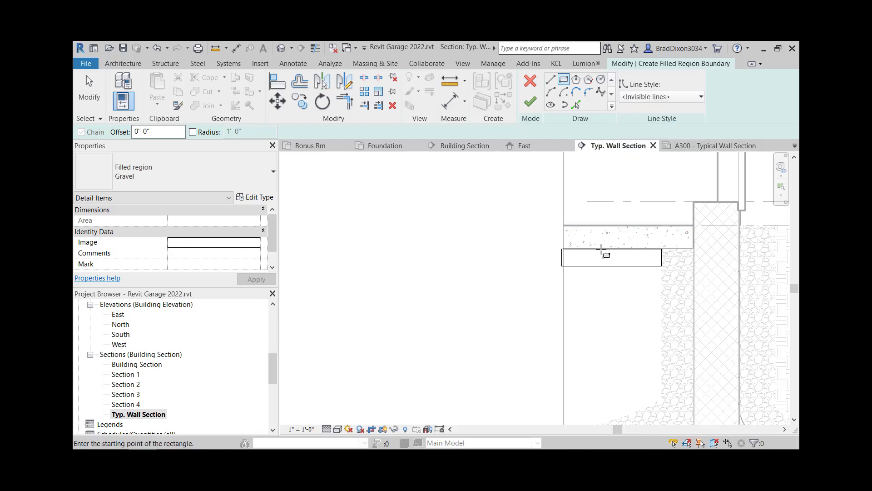
pyautogui.click(531, 101)
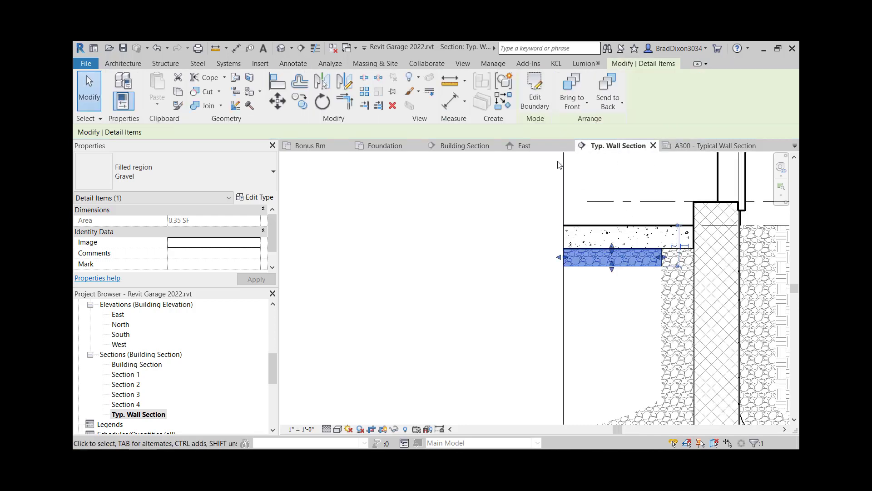
# - Edit the under-slab gravel region's boundary so all four sketch lines use <Invisible lines>, and finish the edit
pyautogui.click(613, 326)
pyautogui.click(627, 260)
pyautogui.click(540, 99)
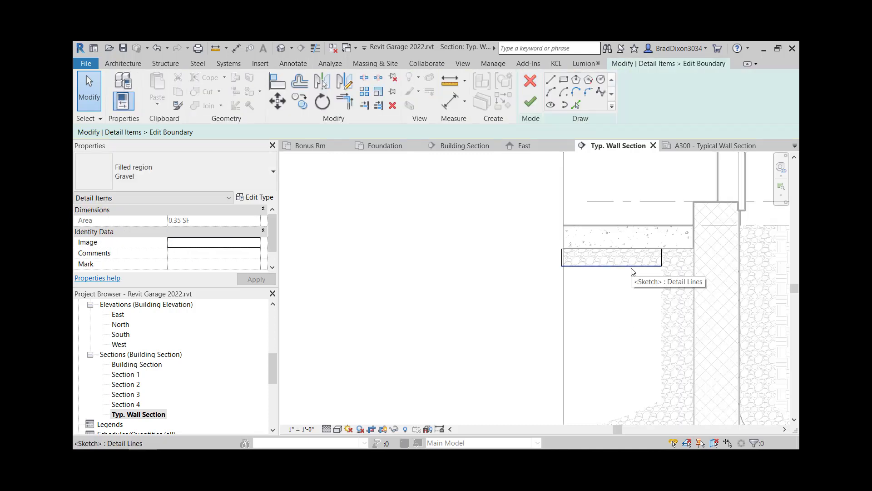
pyautogui.click(631, 267)
pyautogui.click(654, 97)
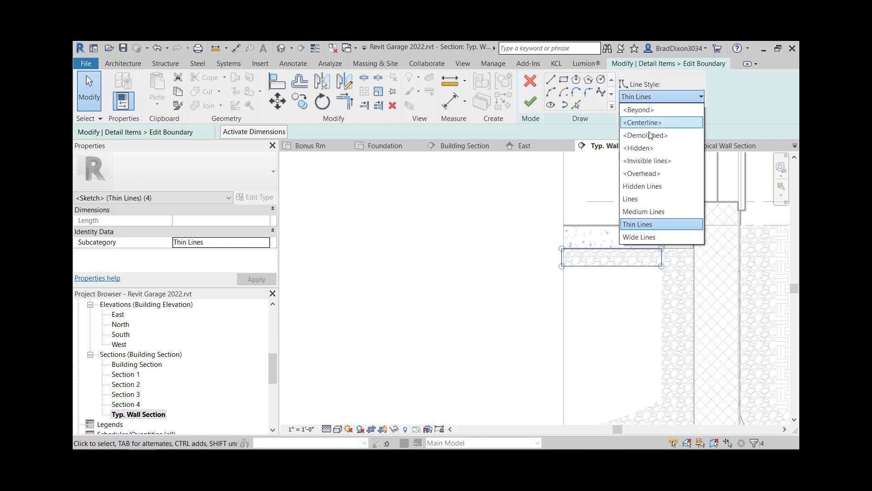
pyautogui.click(647, 161)
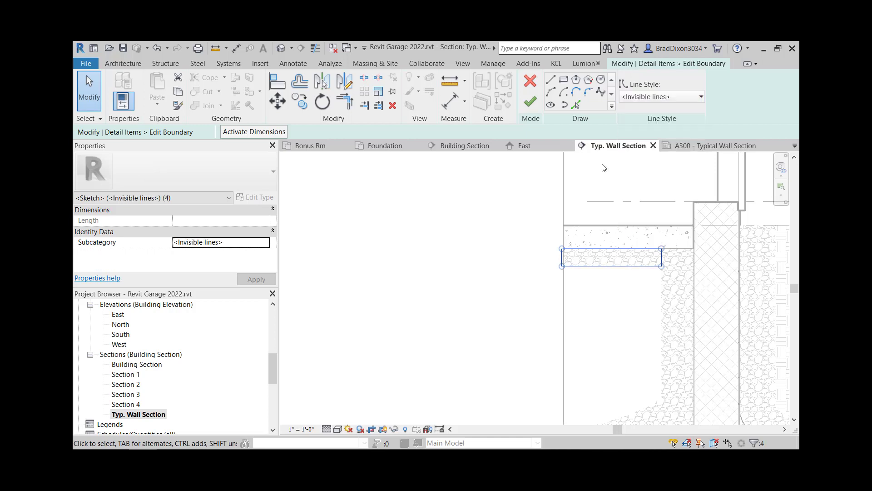
pyautogui.click(530, 104)
pyautogui.click(631, 314)
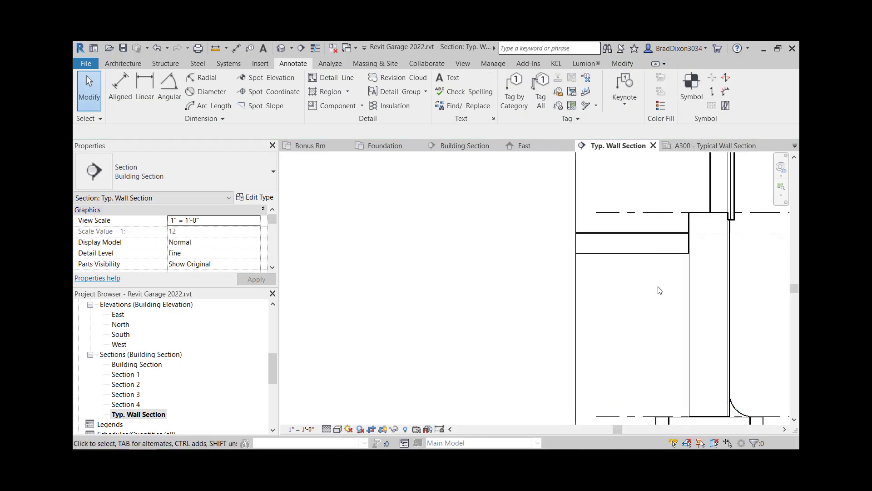
# - Draw a Wide Lines detail line along the sloping grade, from the foundation wall's outer face to the section's crop edge
pyautogui.moveTo(659, 291); pyautogui.dragTo(605, 312, button='middle')
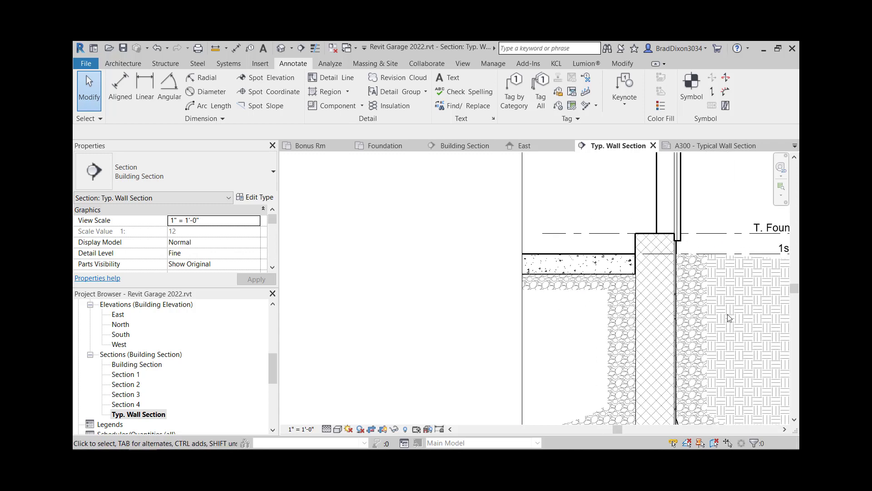
pyautogui.moveTo(737, 209); pyautogui.dragTo(665, 199, button='middle')
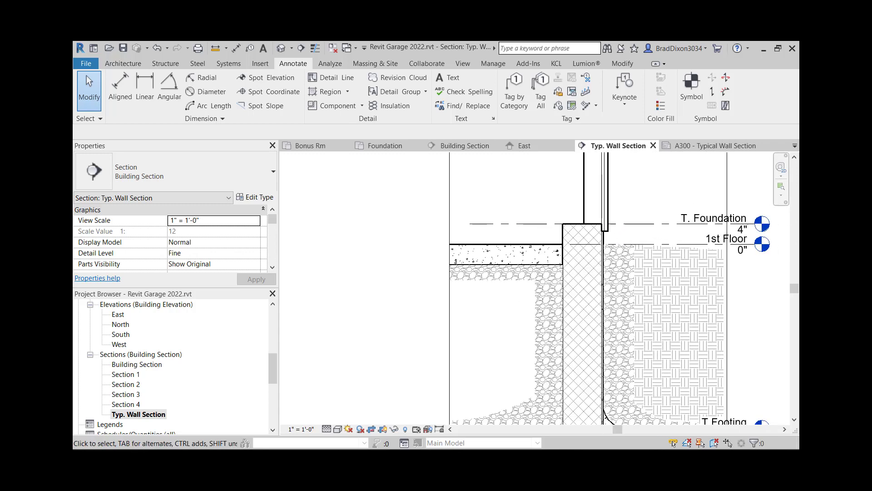
pyautogui.scroll(1, 612, 252)
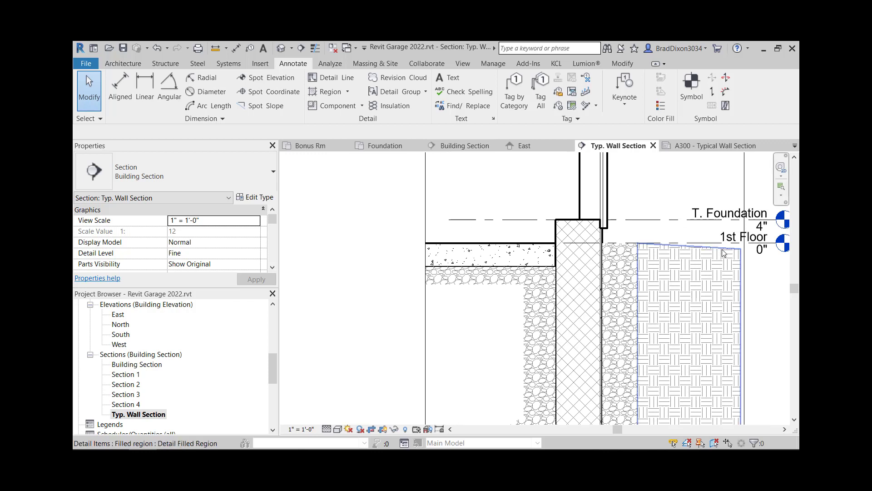
pyautogui.moveTo(723, 253); pyautogui.dragTo(600, 239, button='middle')
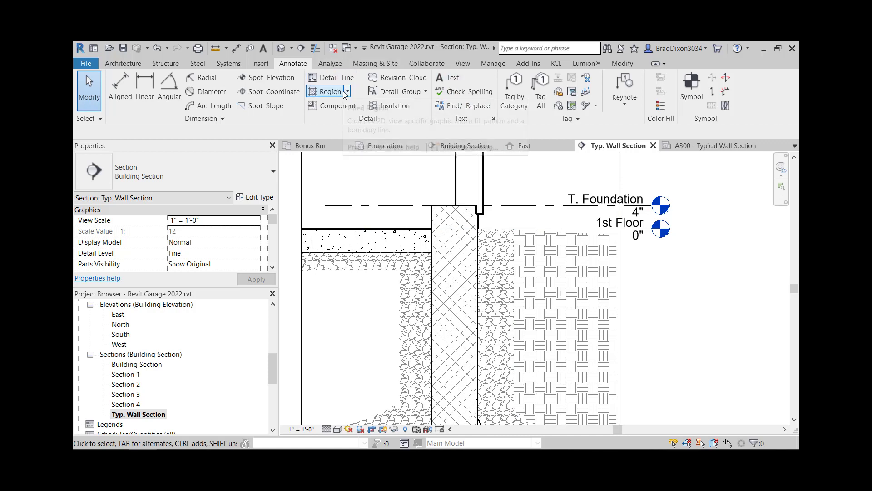
pyautogui.click(328, 77)
pyautogui.click(645, 96)
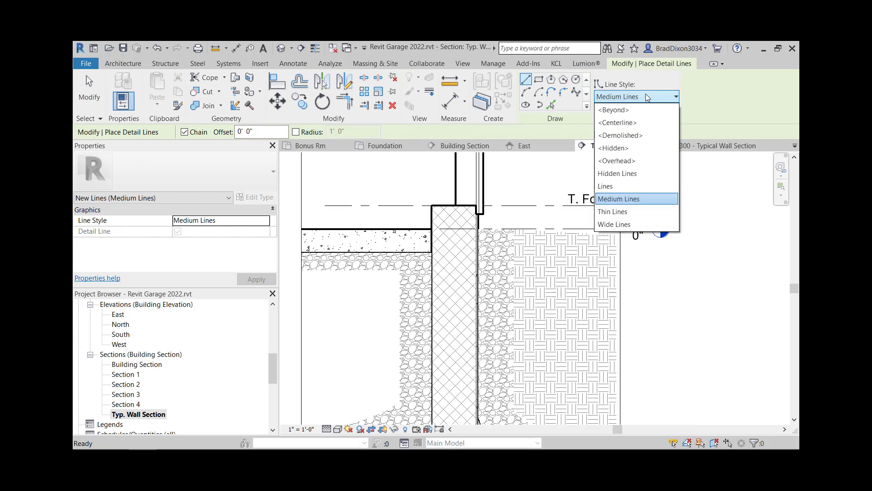
pyautogui.click(622, 224)
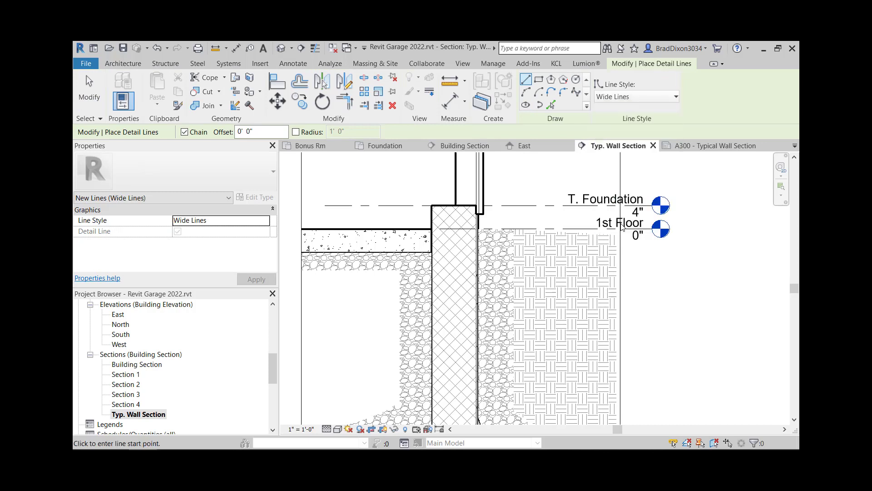
pyautogui.scroll(3, 495, 228)
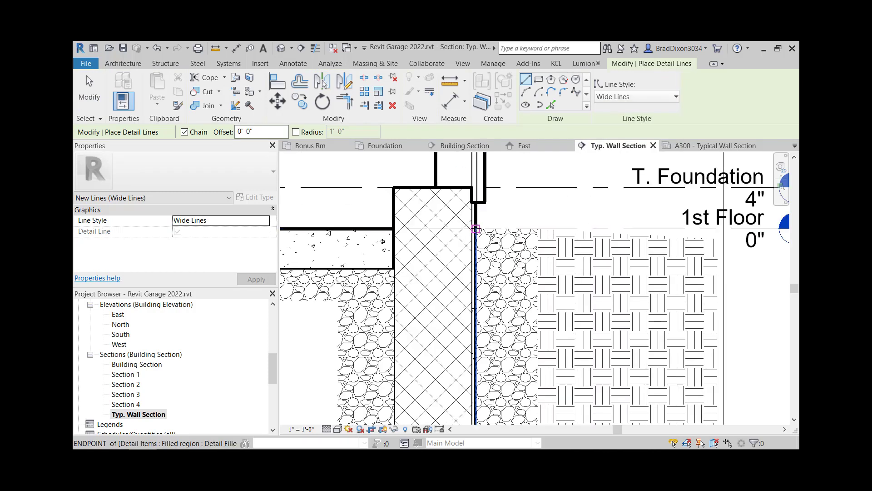
pyautogui.click(475, 228)
pyautogui.scroll(-2, 709, 235)
pyautogui.click(717, 237)
pyautogui.press('Escape')
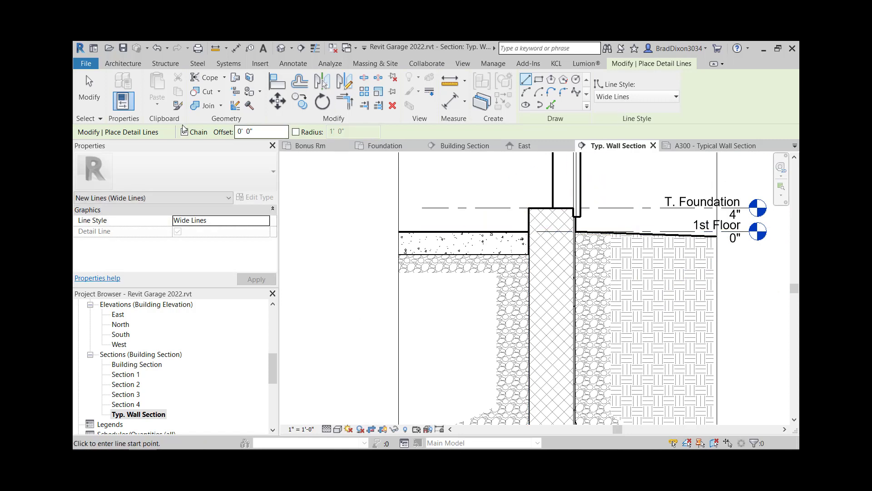
pyautogui.click(89, 91)
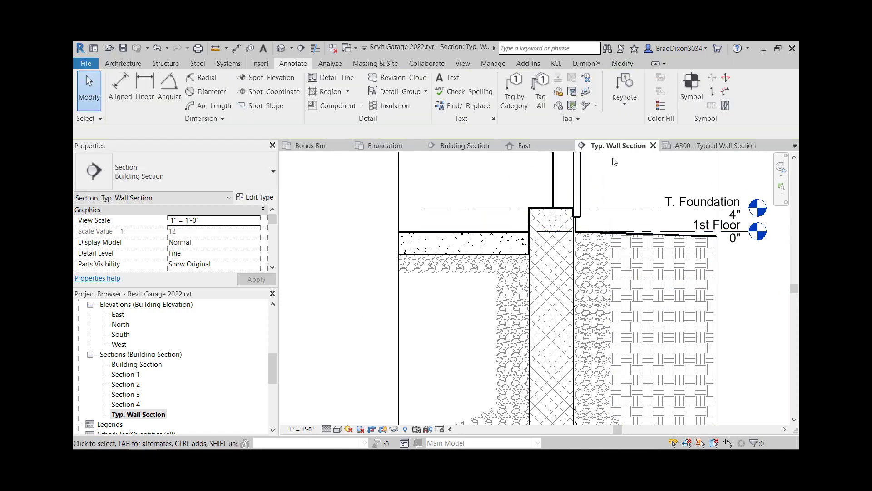
# - Examine the foundation detailing from the slab and grade line down to the footing and drain pipes
pyautogui.moveTo(618, 155); pyautogui.dragTo(625, 152, button='middle')
pyautogui.moveTo(639, 392); pyautogui.dragTo(650, 242, button='middle')
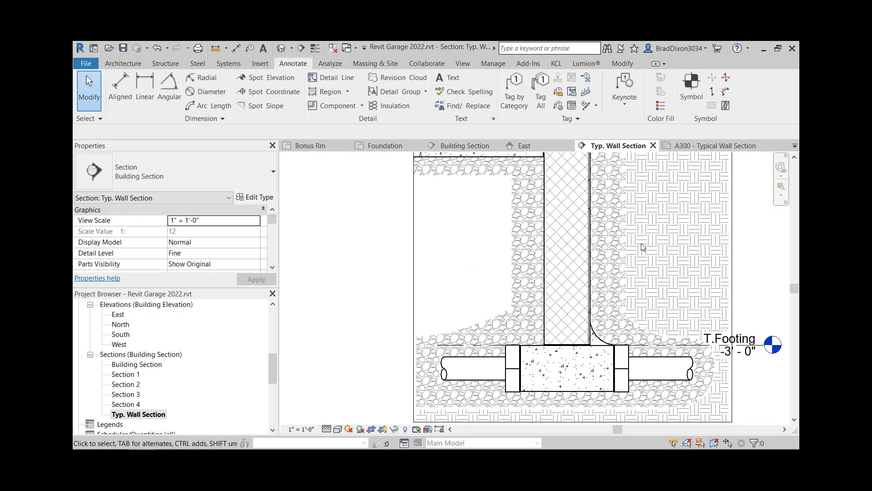
pyautogui.moveTo(643, 245); pyautogui.dragTo(672, 289, button='middle')
pyautogui.moveTo(649, 261); pyautogui.dragTo(662, 313, button='middle')
pyautogui.moveTo(592, 221); pyautogui.dragTo(599, 244, button='middle')
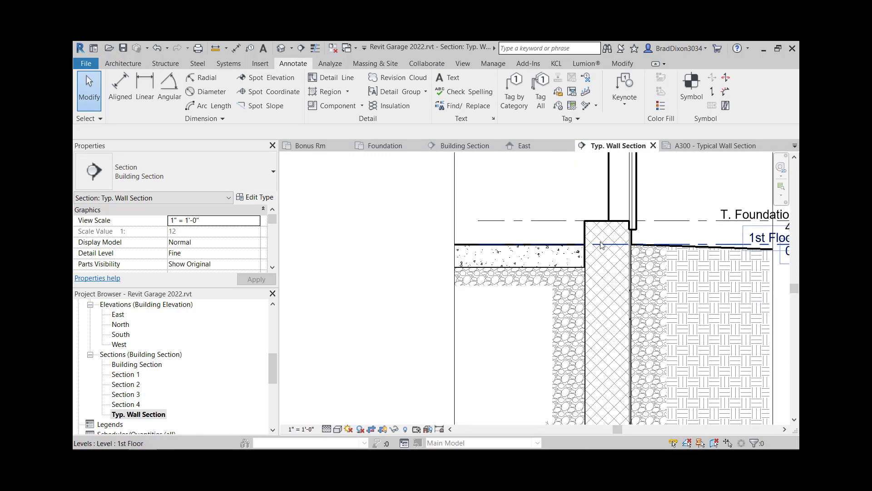
pyautogui.moveTo(567, 215); pyautogui.dragTo(545, 180, button='middle')
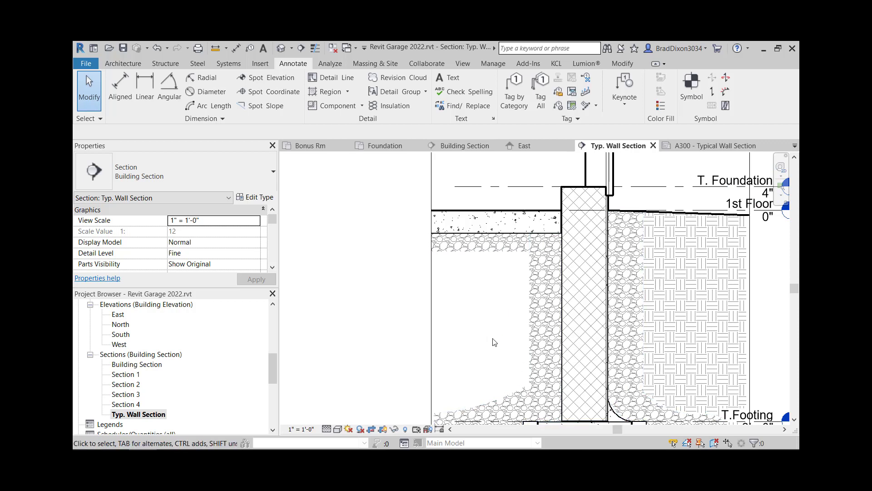
pyautogui.scroll(-3, 535, 288)
pyautogui.scroll(3, 577, 363)
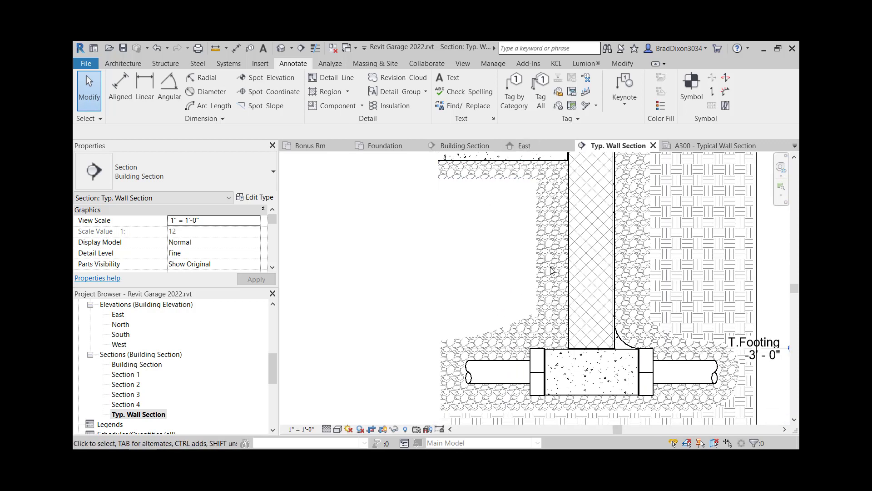
pyautogui.moveTo(549, 226); pyautogui.dragTo(540, 344, button='middle')
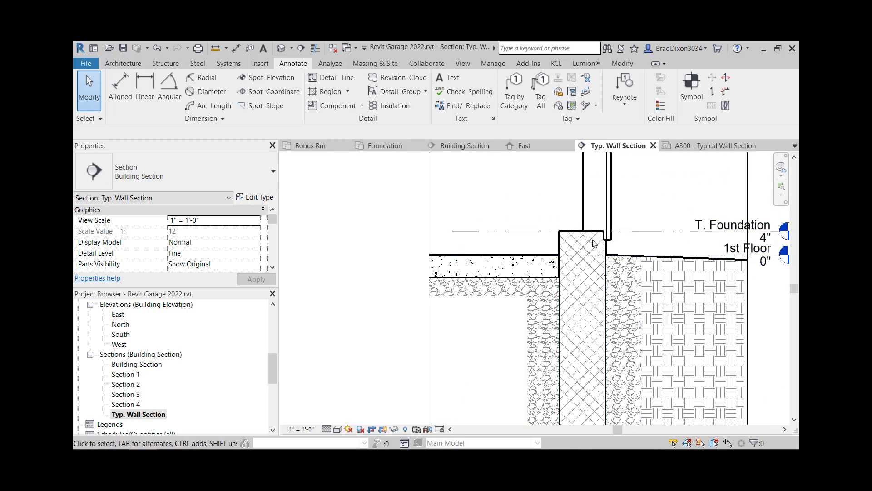
# - Start placing a detail component near the slab and foundation wall with the W Shapes-Section type W12X26
pyautogui.scroll(1, 582, 188)
pyautogui.scroll(1, 583, 189)
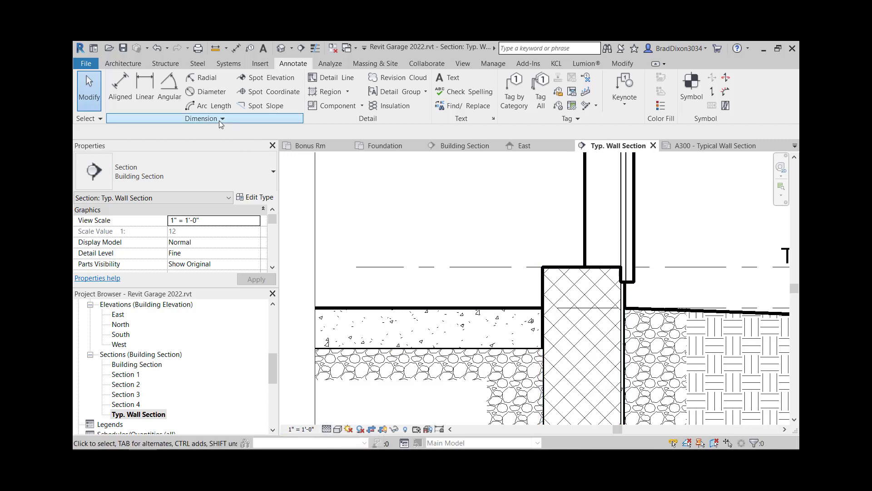
pyautogui.click(362, 106)
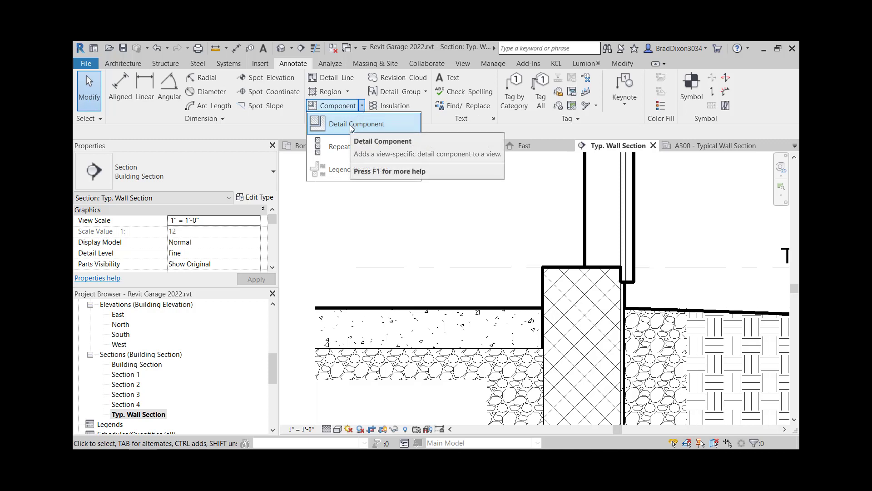
pyautogui.click(350, 121)
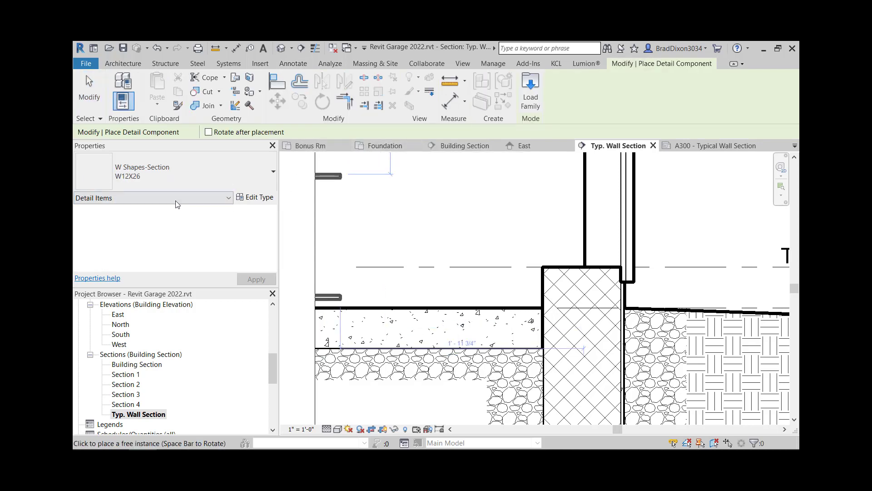
pyautogui.click(213, 157)
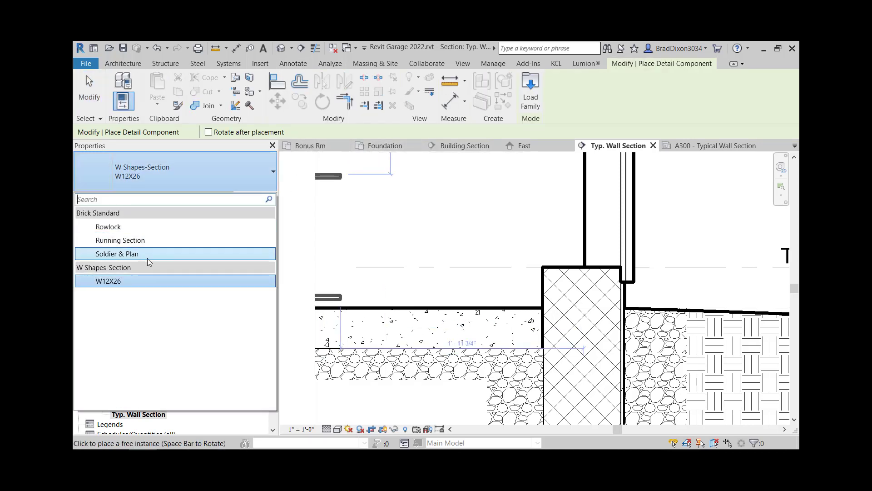
pyautogui.click(108, 280)
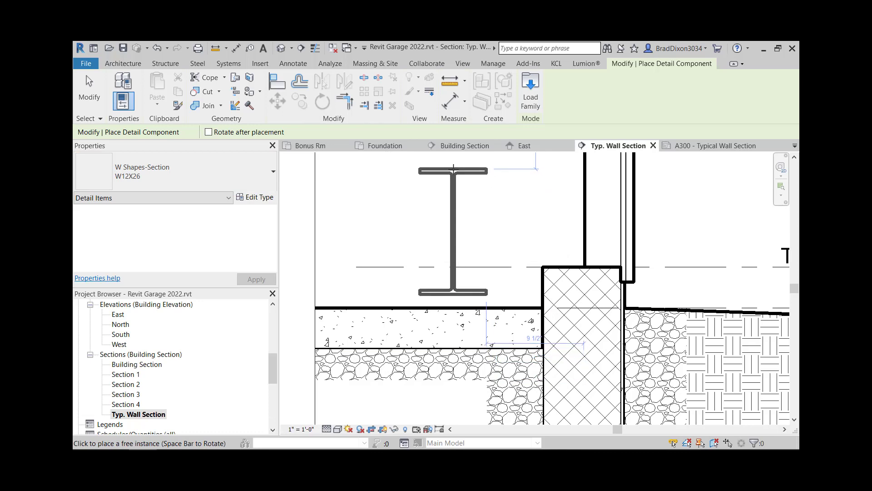
# - Load the 2x4 type of Nominal Cut Lumber-Section from Detail Items, Div 06-Wood and Plastic, 061100-Wood Framing
pyautogui.click(536, 88)
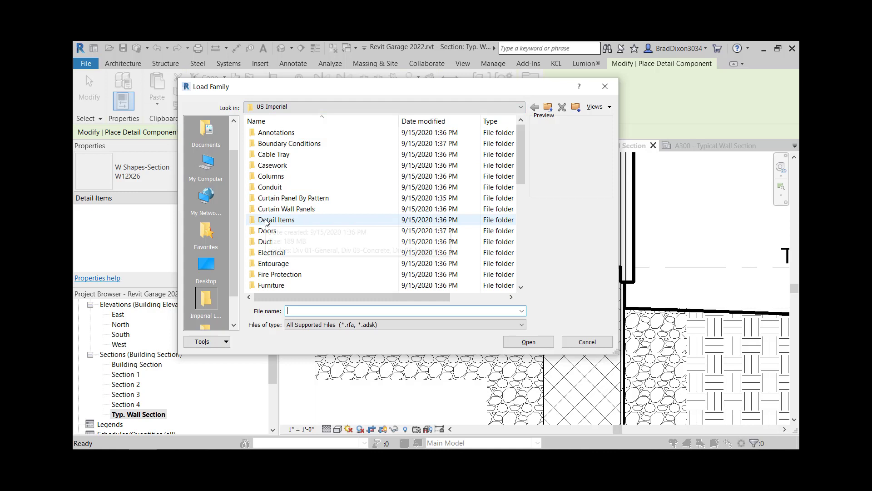
pyautogui.doubleClick(275, 220)
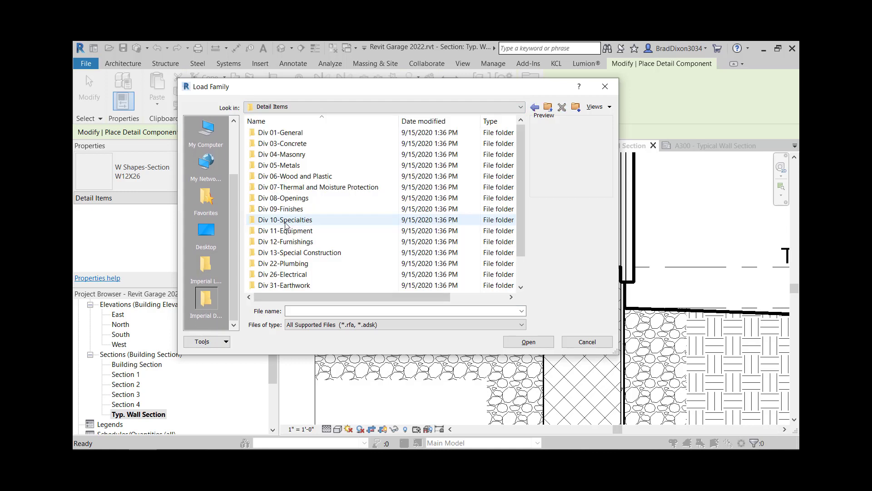
pyautogui.scroll(-1, 291, 263)
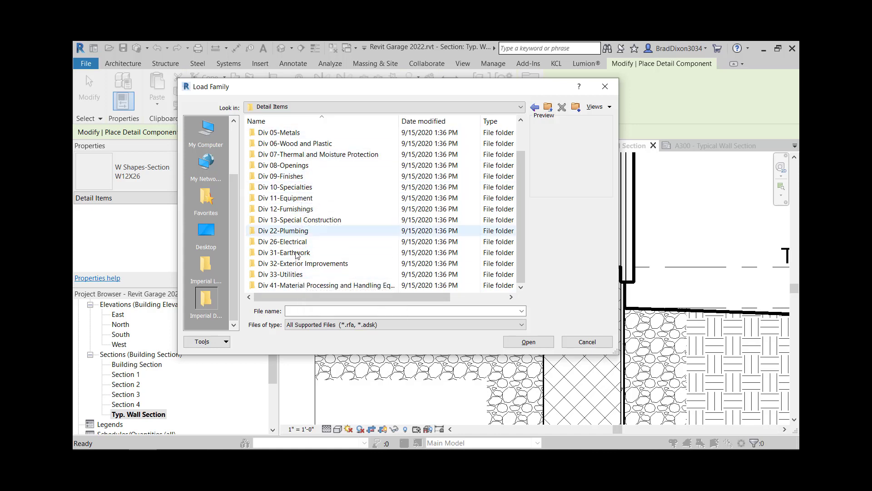
pyautogui.scroll(1, 313, 254)
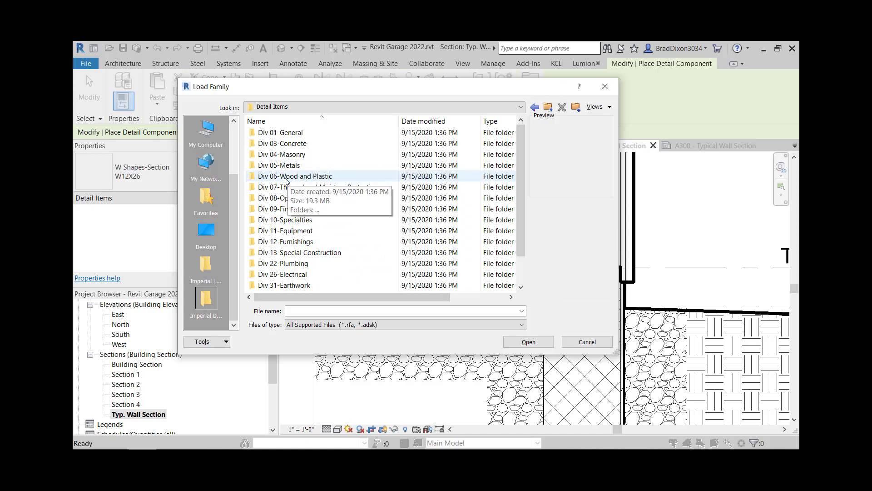
pyautogui.doubleClick(308, 176)
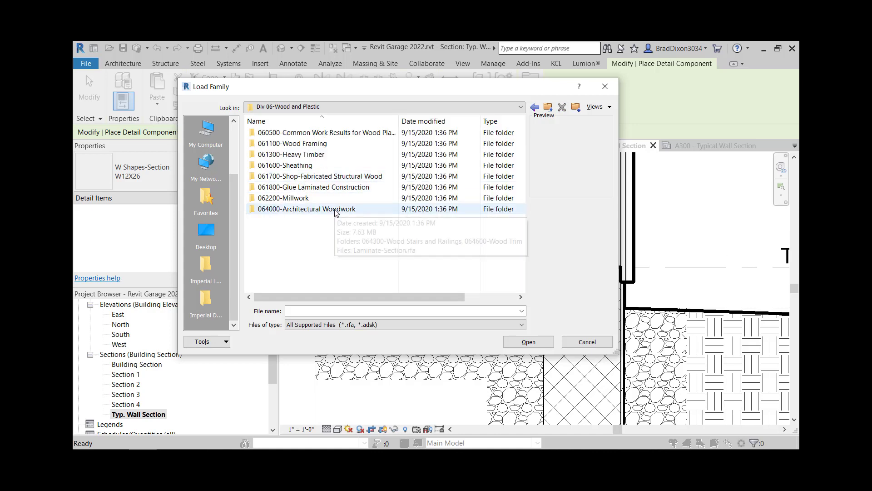
pyautogui.doubleClick(305, 144)
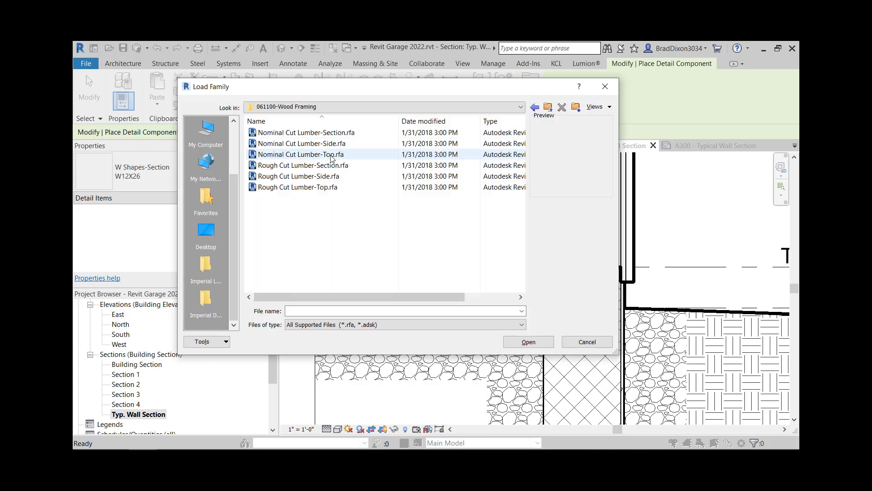
pyautogui.doubleClick(312, 133)
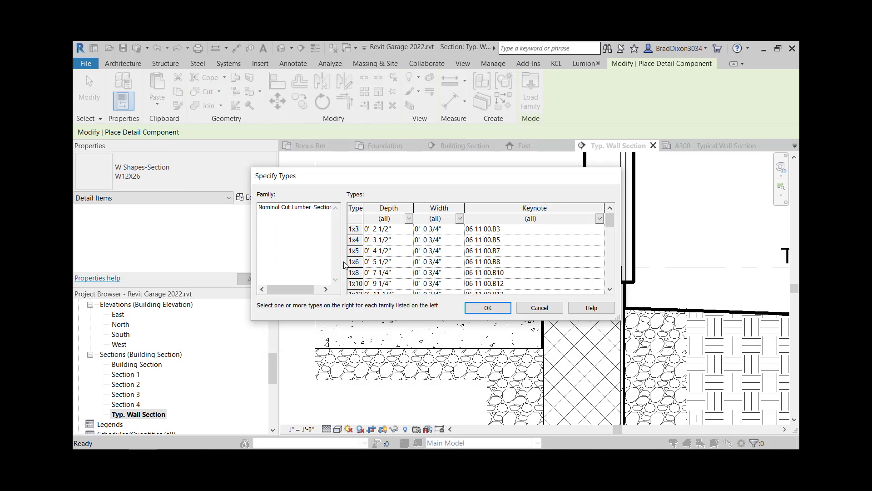
pyautogui.scroll(-1, 428, 285)
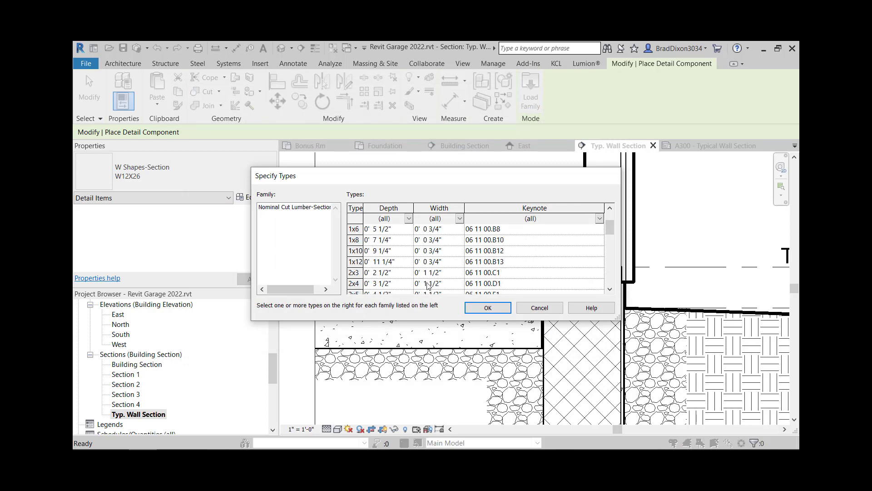
pyautogui.doubleClick(366, 288)
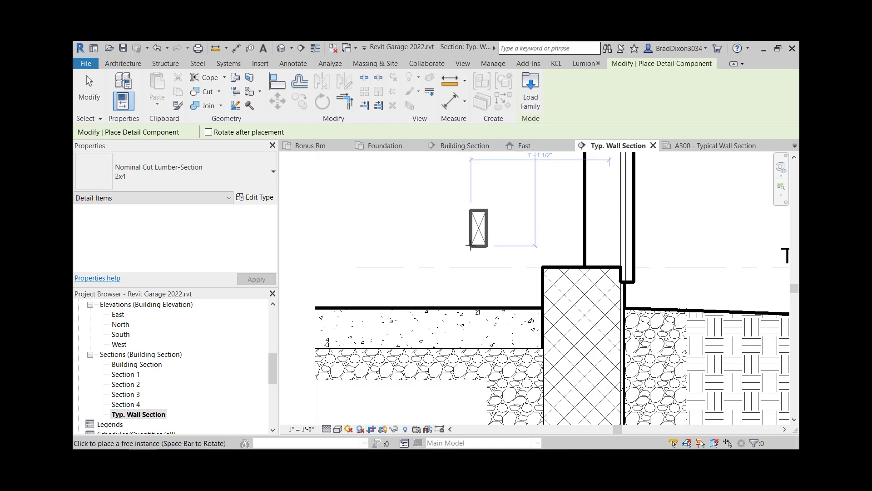
# - Rotate the 2x4 to lie flat and place it on top of the foundation wall as the sill plate, within the stud layer
pyautogui.press('space')
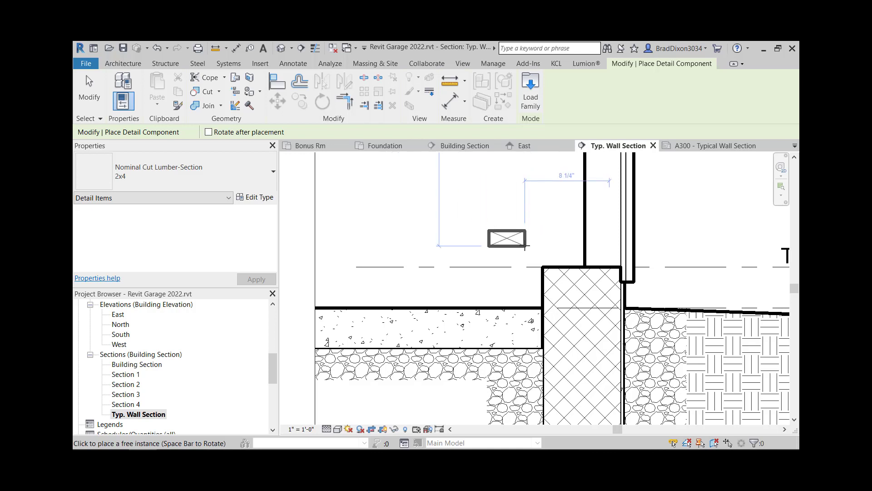
pyautogui.press('space')
pyautogui.press('space')
pyautogui.press('space')
pyautogui.press('space')
pyautogui.press('space')
pyautogui.press('space')
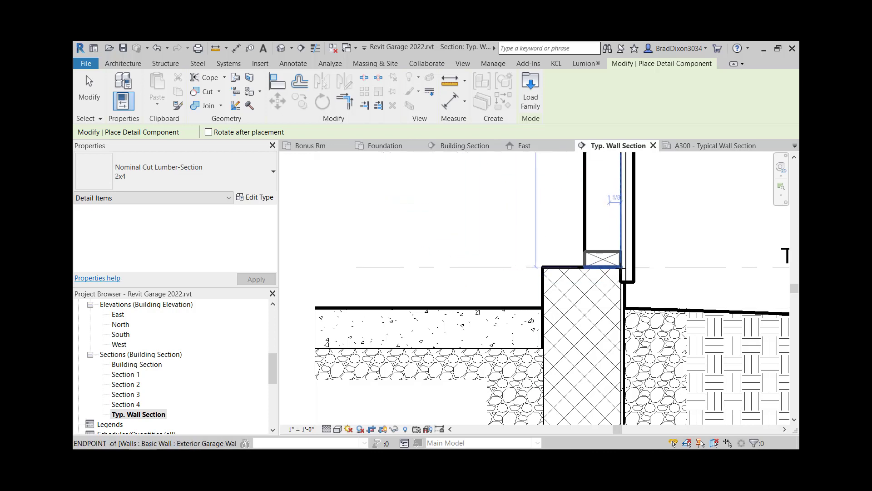
pyautogui.click(621, 266)
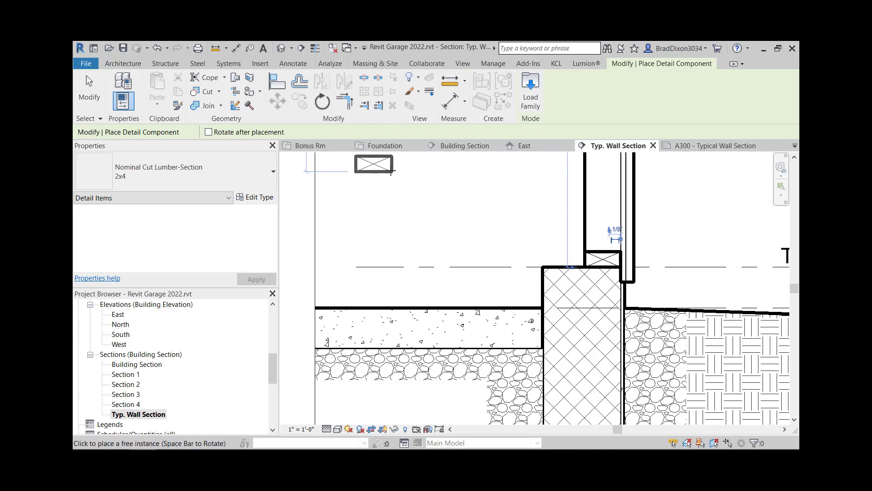
# - Place a flat 2x4 in the stud layer directly beneath the window sill
pyautogui.moveTo(609, 159); pyautogui.dragTo(591, 299, button='middle')
pyautogui.scroll(-2, 591, 300)
pyautogui.moveTo(622, 228); pyautogui.dragTo(588, 244, button='middle')
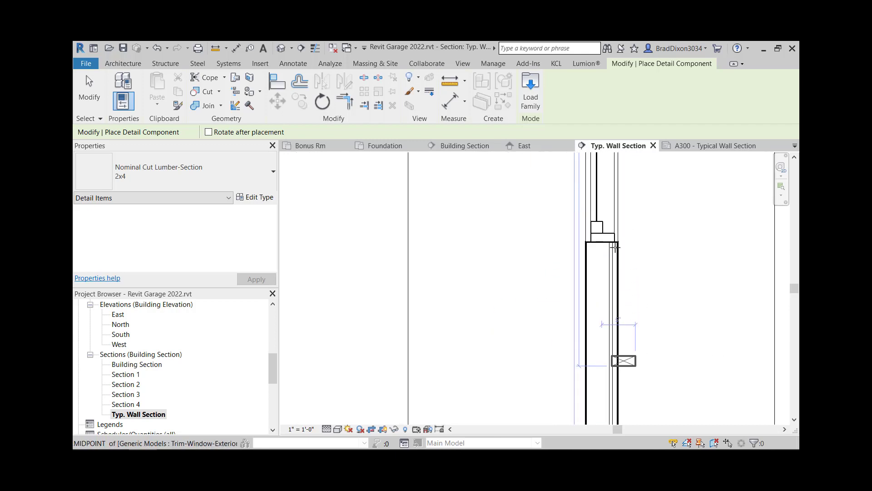
pyautogui.moveTo(672, 273); pyautogui.dragTo(703, 302, button='middle')
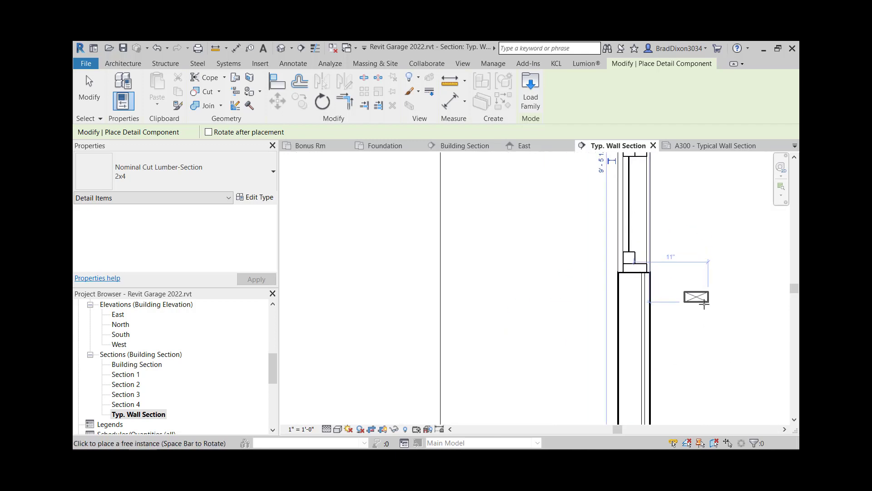
pyautogui.scroll(3, 645, 288)
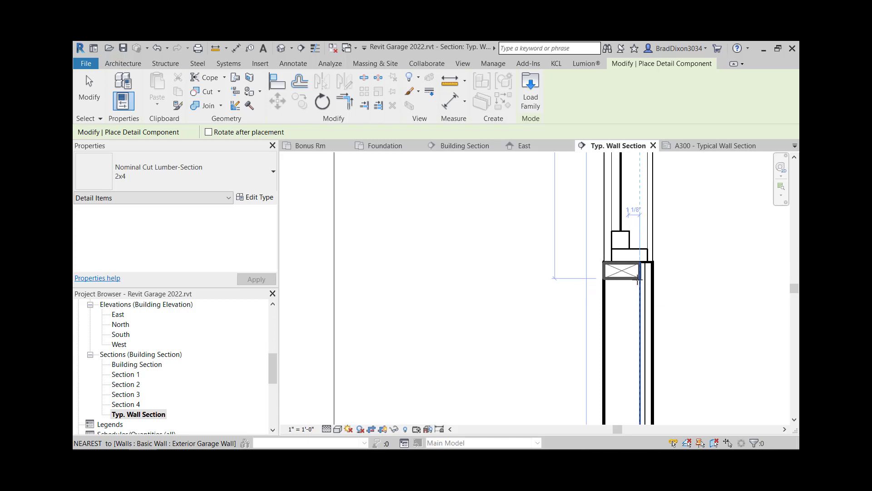
pyautogui.click(637, 279)
# - Place a flat 2x4 in the stud layer directly above the window head
pyautogui.scroll(-2, 678, 200)
pyautogui.moveTo(680, 186); pyautogui.dragTo(680, 352, button='middle')
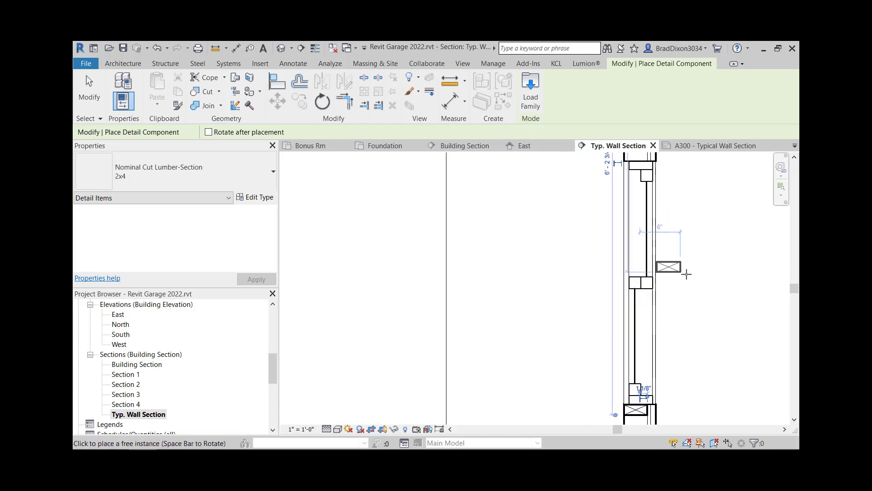
pyautogui.scroll(1, 645, 268)
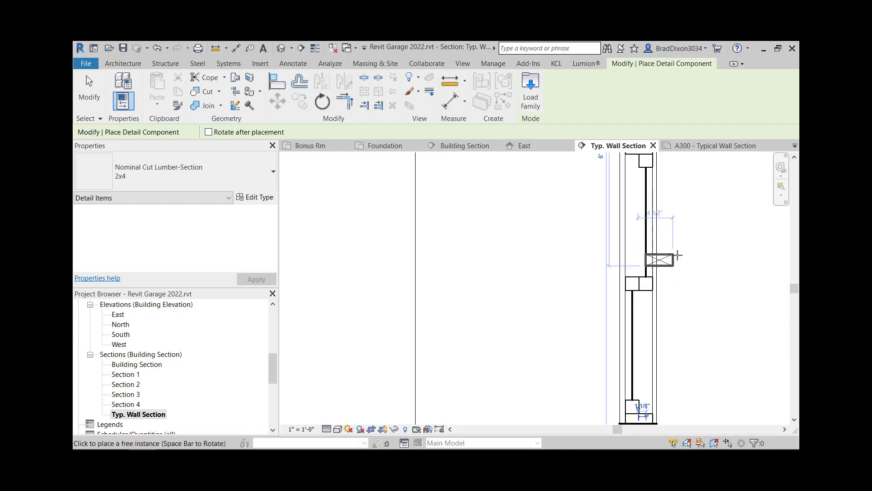
pyautogui.moveTo(662, 254); pyautogui.dragTo(701, 402, button='middle')
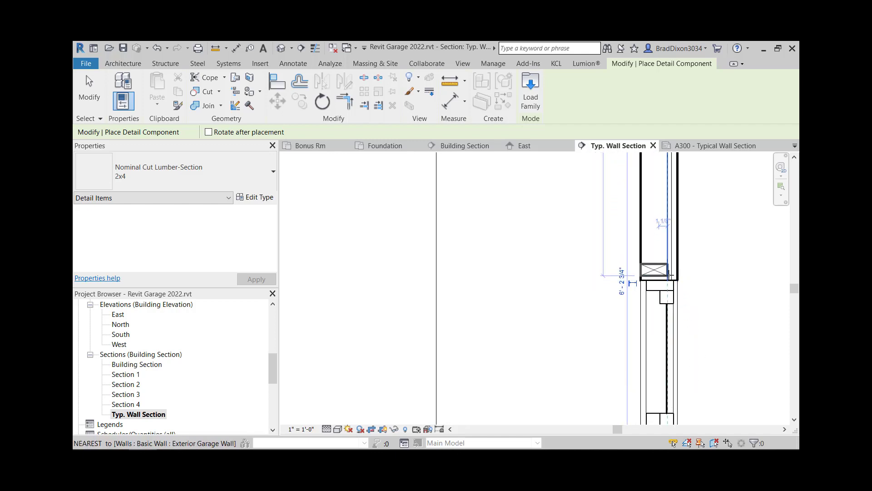
pyautogui.scroll(2, 669, 278)
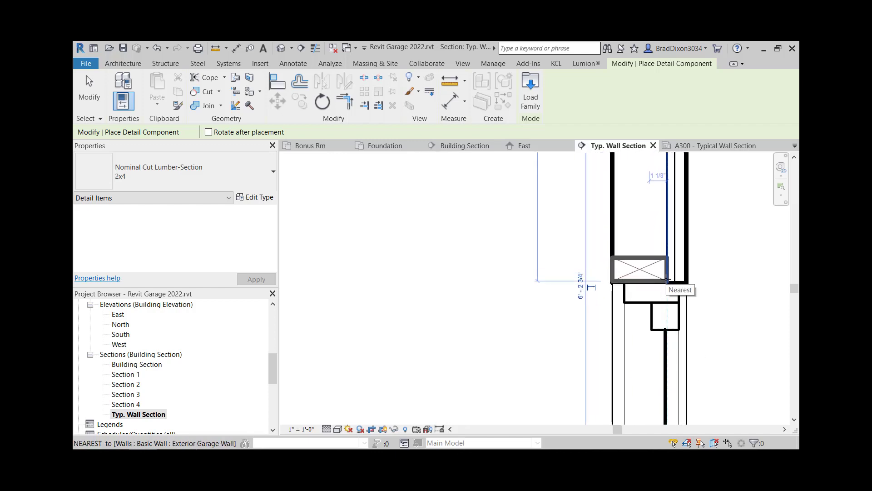
pyautogui.click(667, 279)
# - Place two upright 2x4s on the flat header plate, one against each face of the stud layer
pyautogui.press('space')
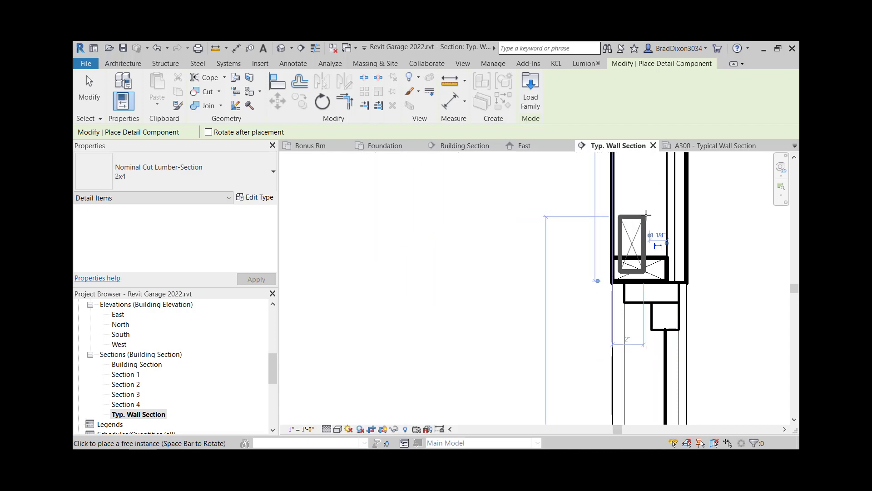
pyautogui.click(667, 200)
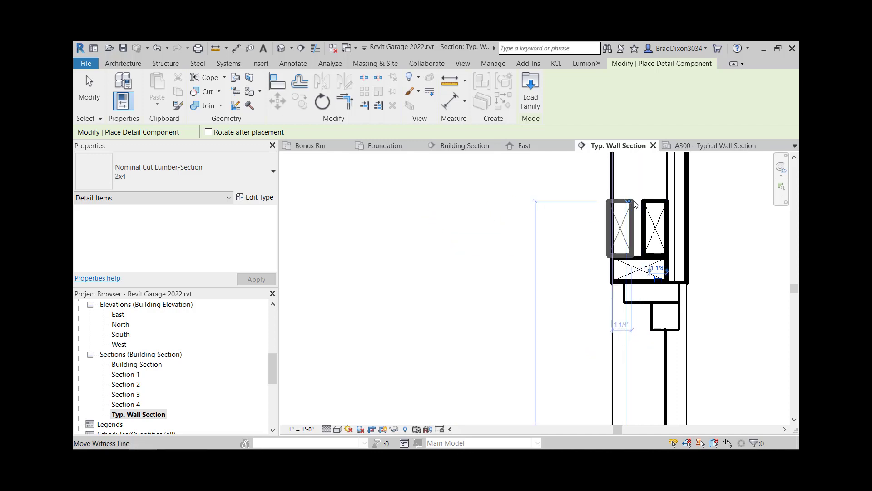
pyautogui.scroll(3, 636, 205)
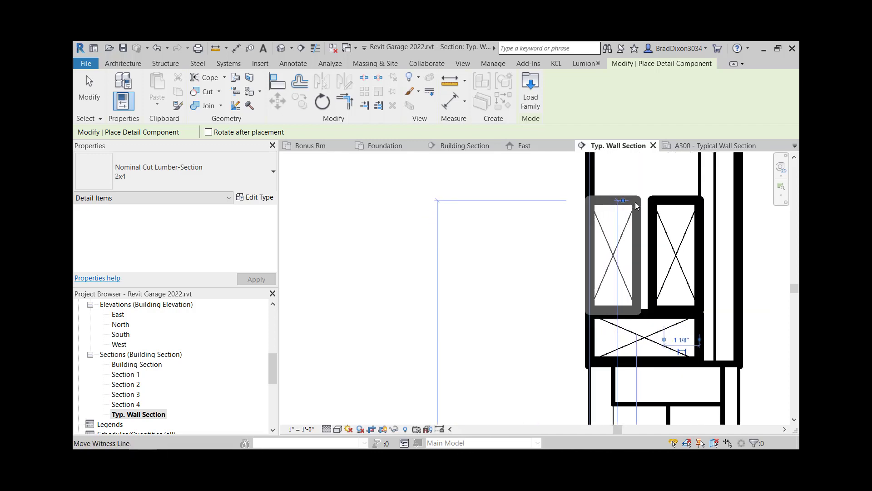
pyautogui.scroll(-3, 670, 278)
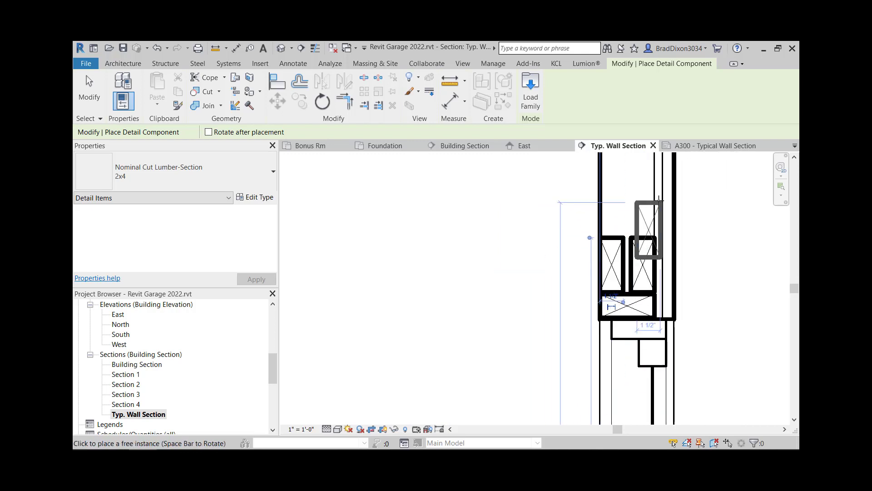
# - Rotate the 2x4 back to flat and place it on top of the two upright header members
pyautogui.press('space')
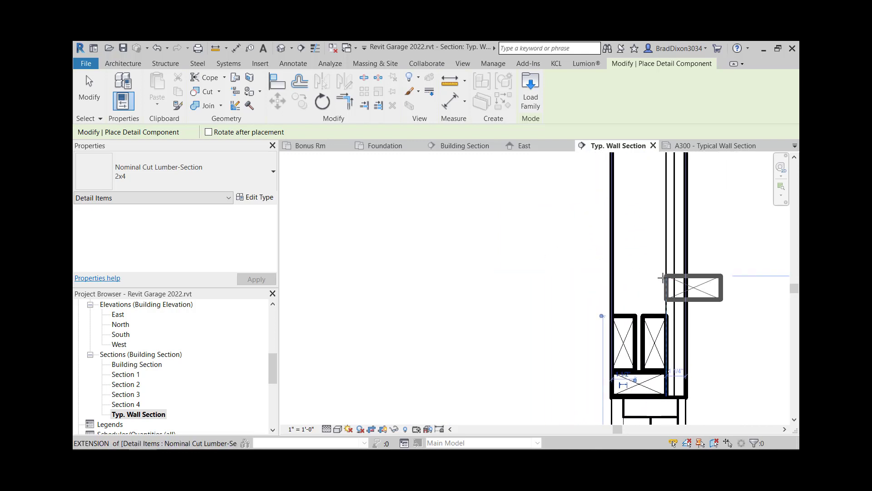
pyautogui.click(614, 291)
pyautogui.scroll(-1, 495, 220)
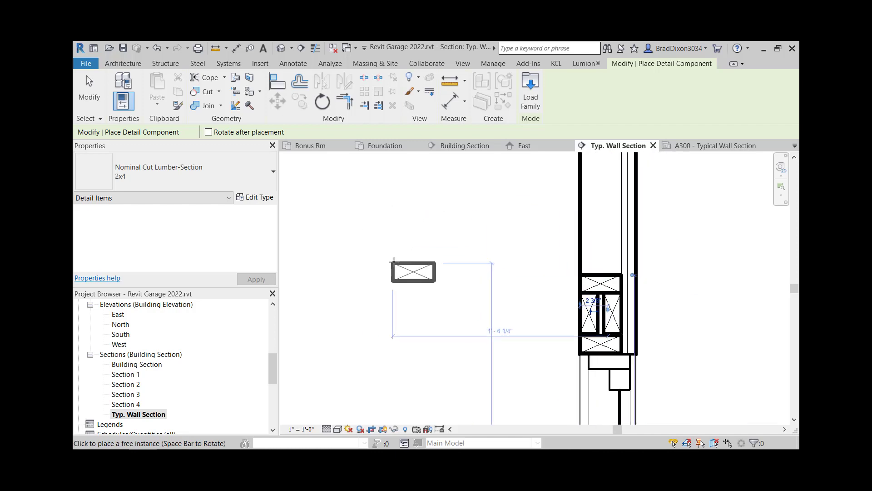
# - Place a flat 2x4 as the upper top plate in the stud layer, with its top edge at the Roof level
pyautogui.moveTo(402, 268); pyautogui.dragTo(362, 201, button='middle')
pyautogui.scroll(-1, 423, 259)
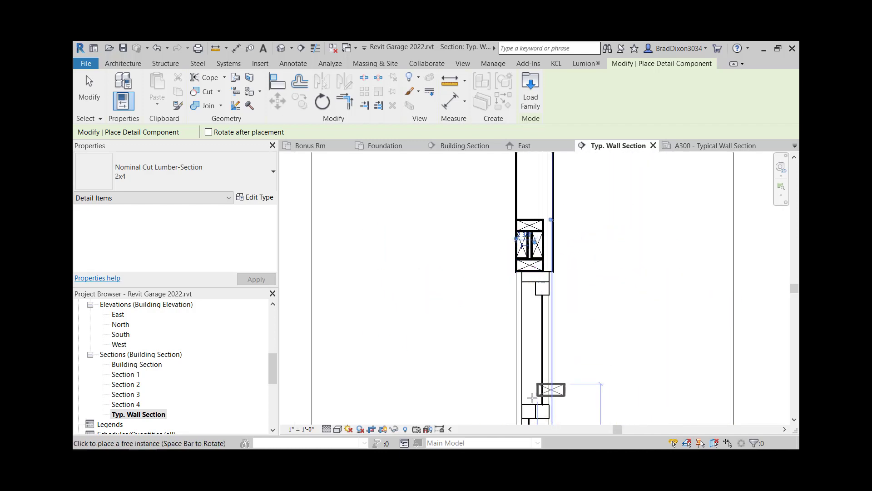
pyautogui.scroll(-2, 551, 272)
pyautogui.moveTo(598, 226); pyautogui.dragTo(642, 365, button='middle')
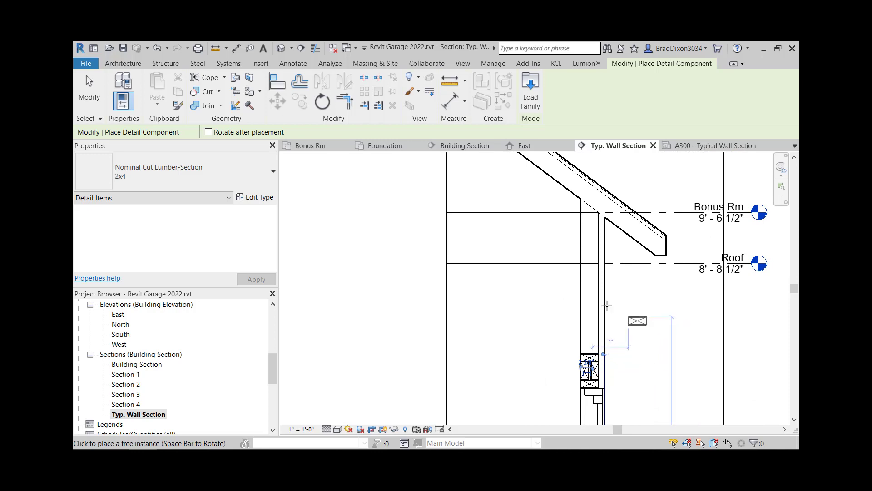
pyautogui.scroll(3, 586, 270)
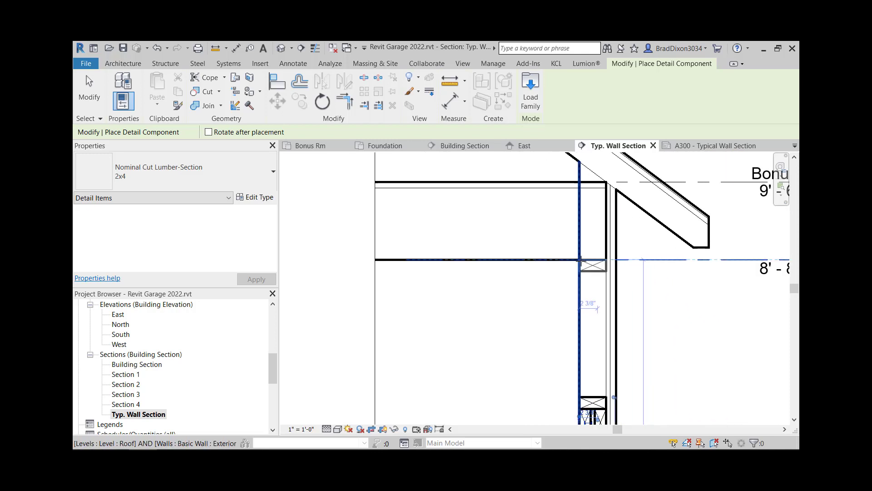
pyautogui.click(579, 260)
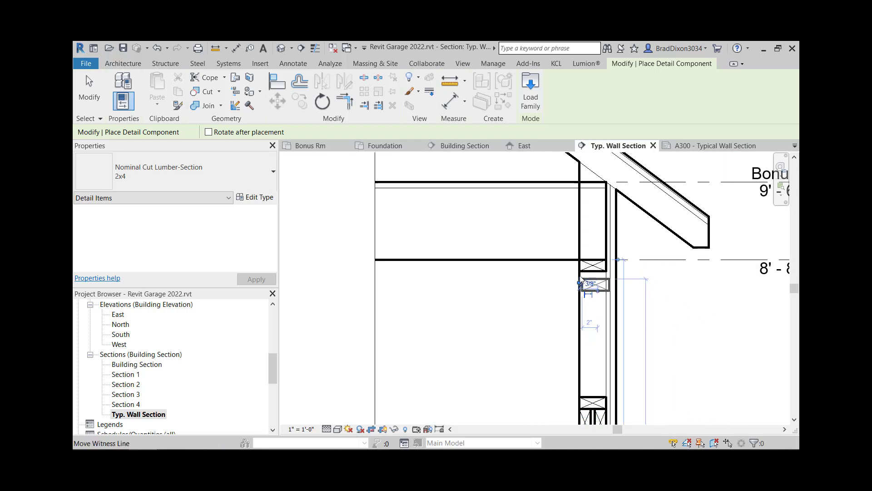
# - Place a second flat 2x4 loosely just below the top plate, offset toward the interior
pyautogui.scroll(-1, 598, 324)
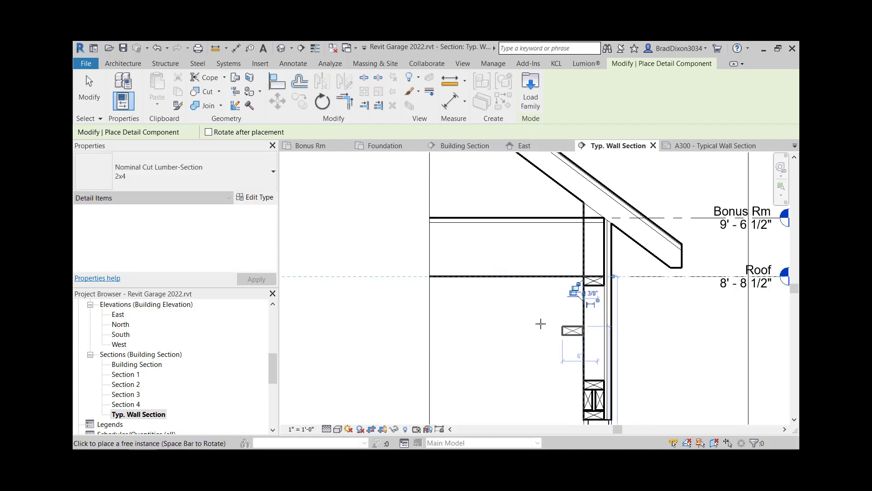
pyautogui.scroll(1, 554, 294)
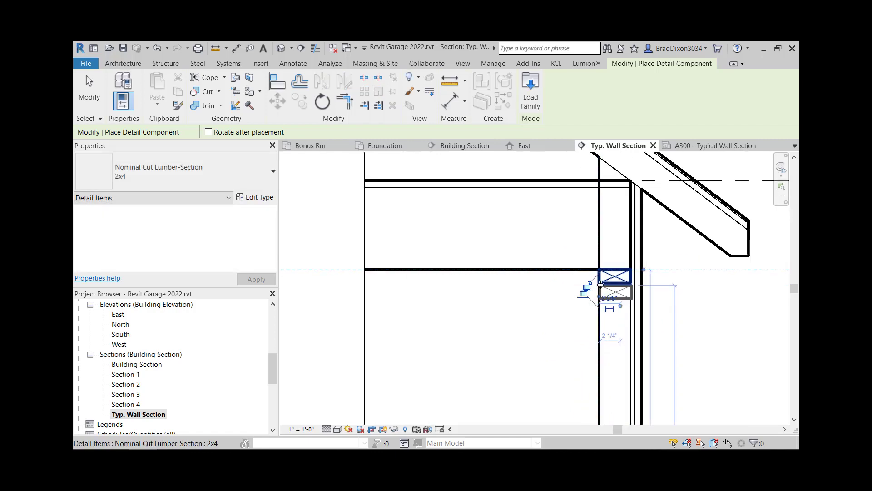
pyautogui.scroll(3, 600, 284)
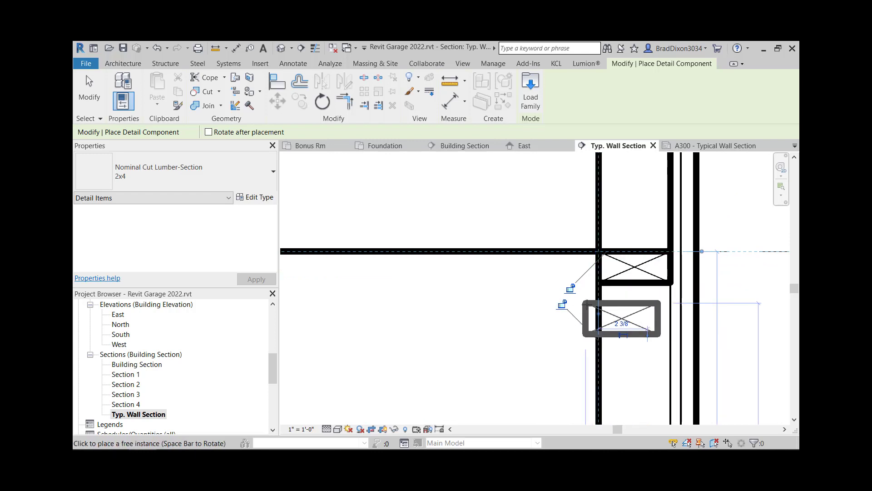
pyautogui.scroll(3, 586, 301)
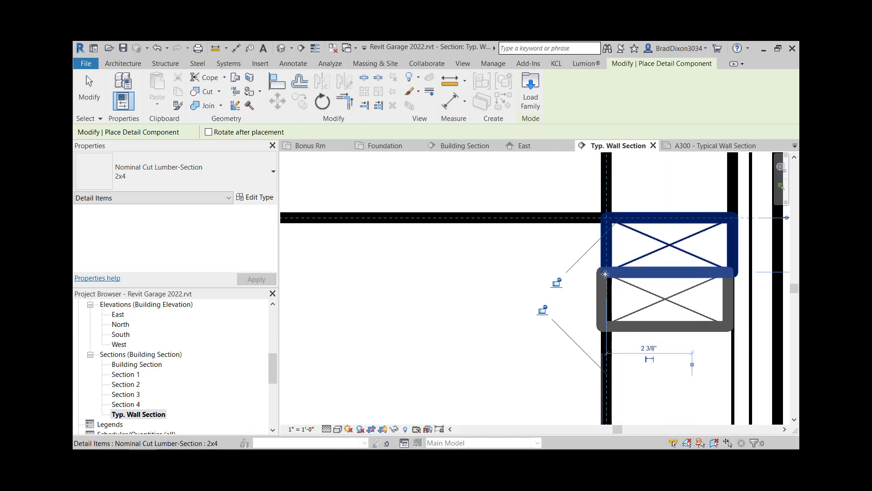
pyautogui.click(587, 333)
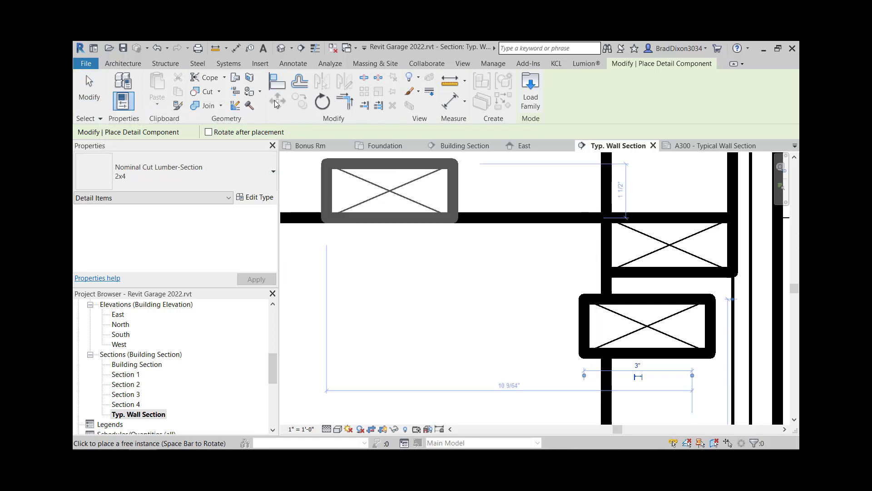
# - Align the second top-plate 2x4 with the underside of the upper plate and the exterior face of the stud layer
pyautogui.click(277, 81)
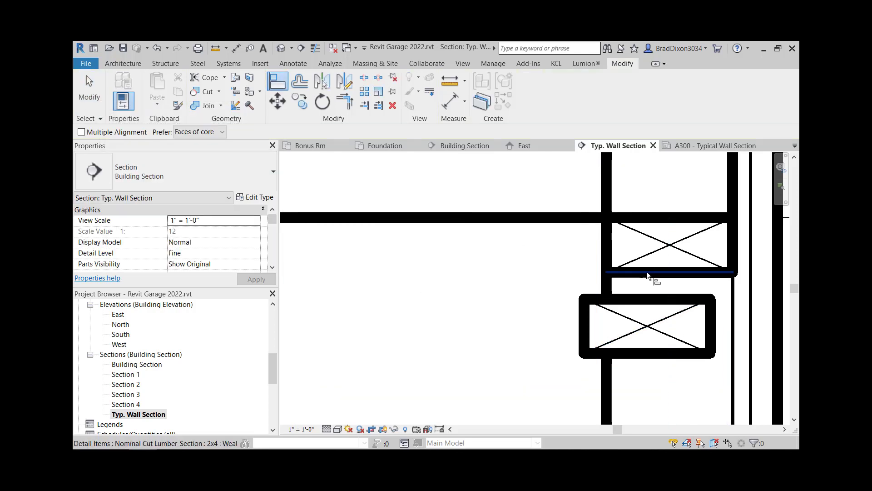
pyautogui.click(647, 271)
pyautogui.click(660, 295)
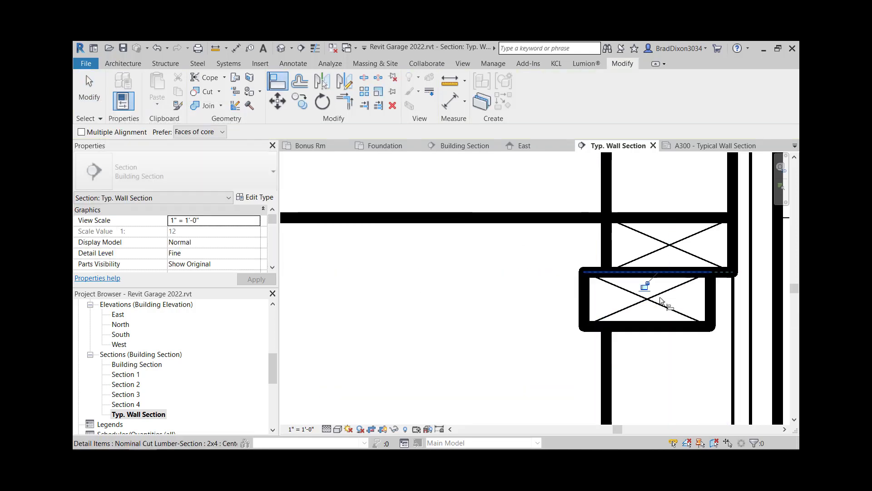
pyautogui.click(733, 269)
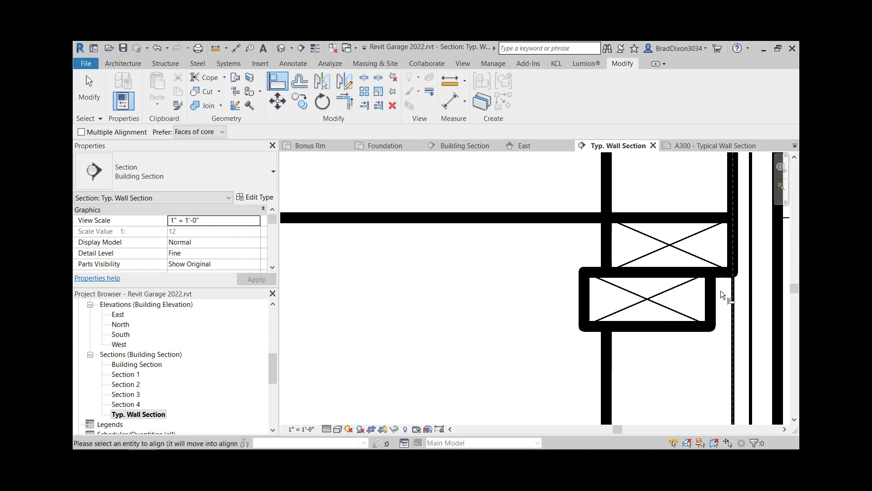
pyautogui.click(711, 295)
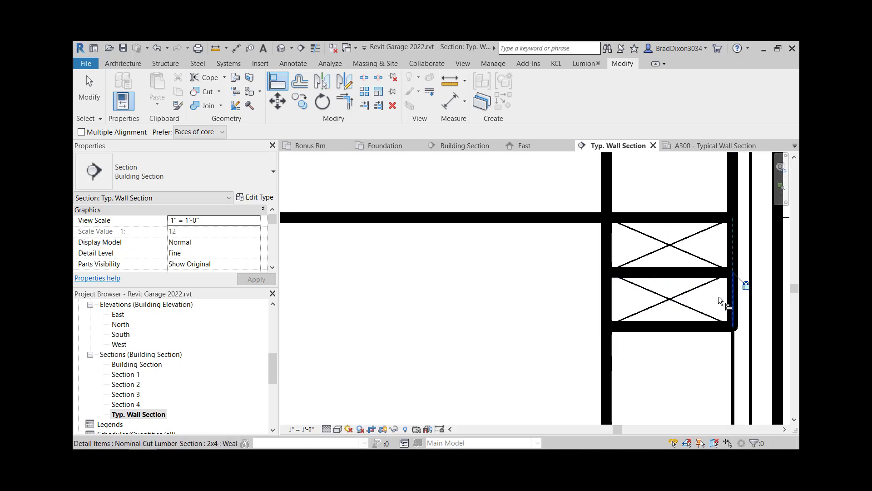
pyautogui.press('Escape')
pyautogui.press('Escape')
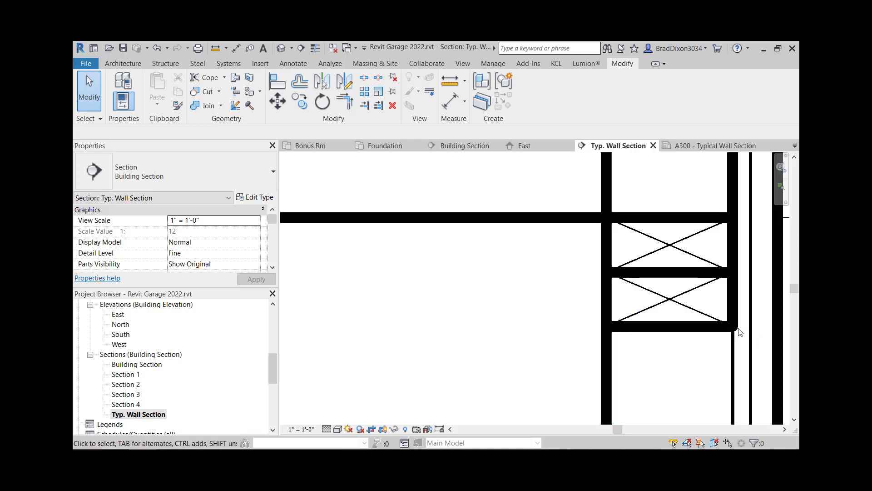
# - Review the wall section from the double top plate down to the foundation and back up to the eave
pyautogui.scroll(-5, 739, 332)
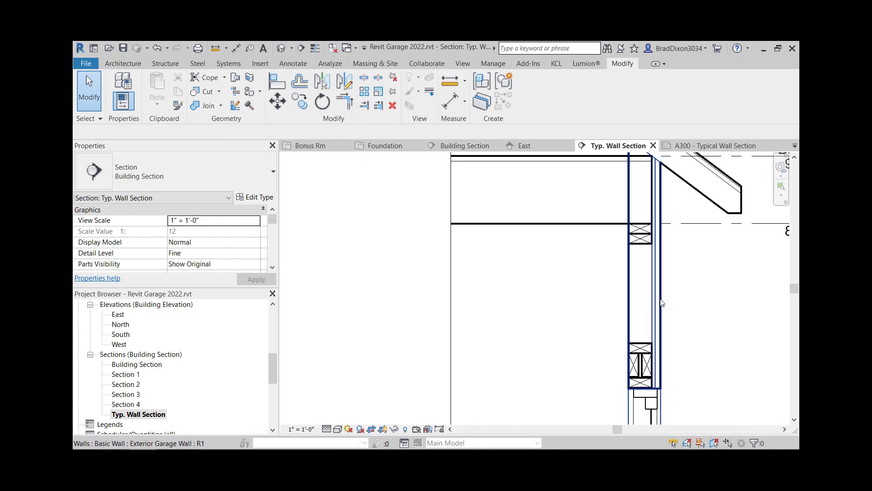
pyautogui.scroll(-3, 661, 303)
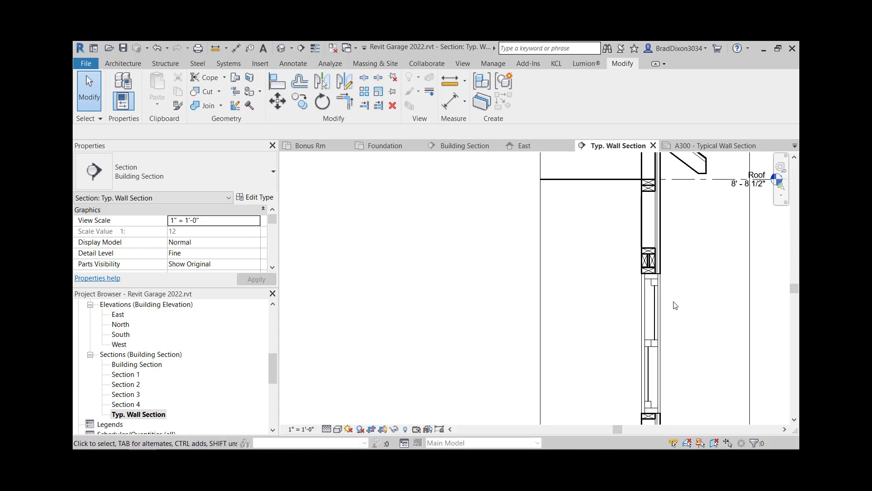
pyautogui.moveTo(658, 350); pyautogui.dragTo(651, 288, button='middle')
pyautogui.moveTo(695, 354); pyautogui.dragTo(694, 246, button='middle')
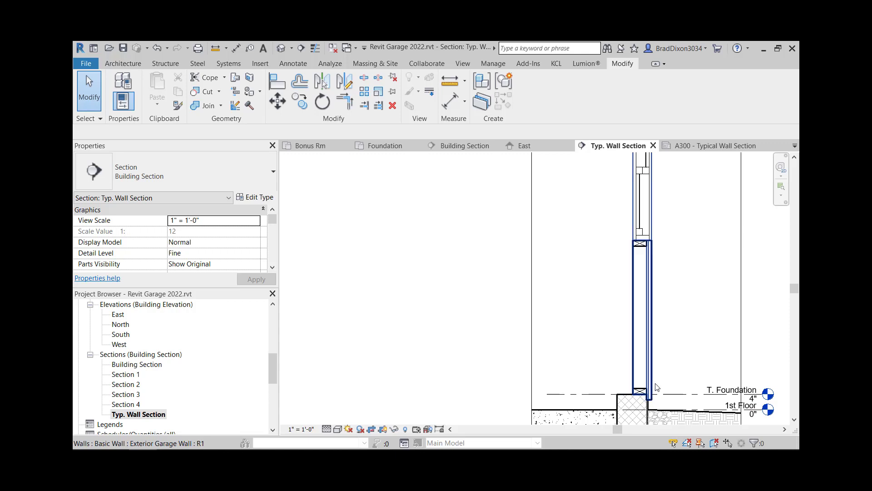
pyautogui.moveTo(678, 368); pyautogui.dragTo(687, 316, button='middle')
pyautogui.scroll(-3, 687, 317)
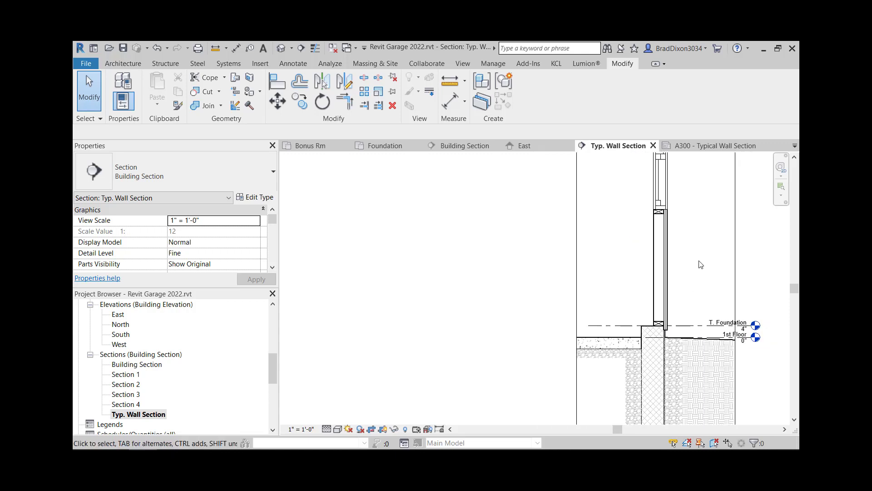
pyautogui.moveTo(682, 234); pyautogui.dragTo(656, 332, button='middle')
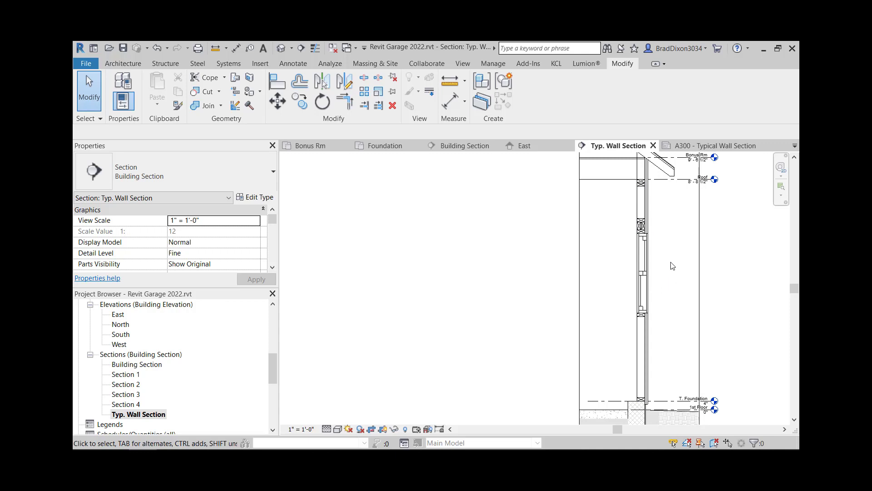
pyautogui.scroll(2, 673, 277)
pyautogui.scroll(-2, 680, 298)
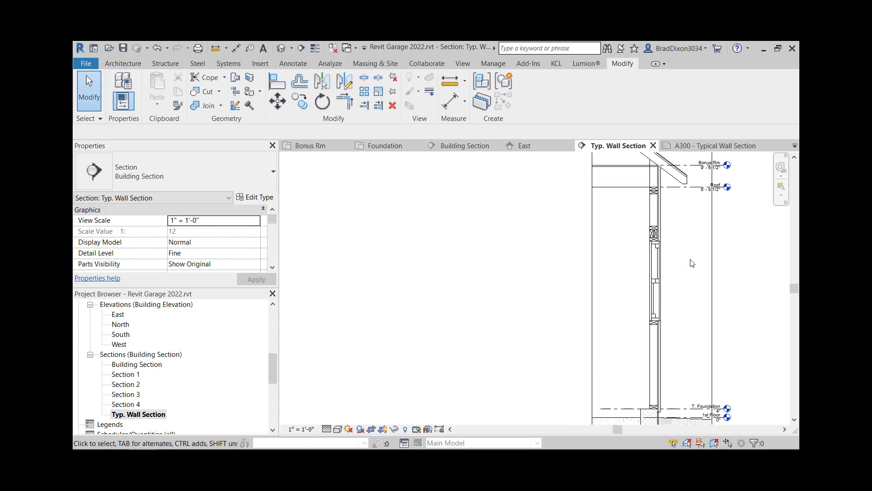
pyautogui.scroll(-1, 692, 264)
pyautogui.moveTo(692, 263); pyautogui.dragTo(706, 295, button='middle')
pyautogui.scroll(2, 669, 205)
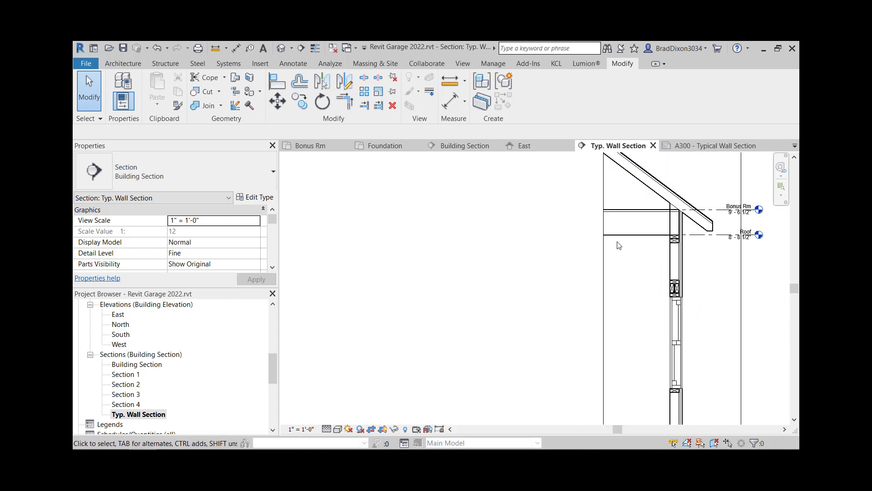
# - Inspect the layer structure of the attic floor type for its joist thickness, leaving the type unchanged
pyautogui.scroll(2, 667, 218)
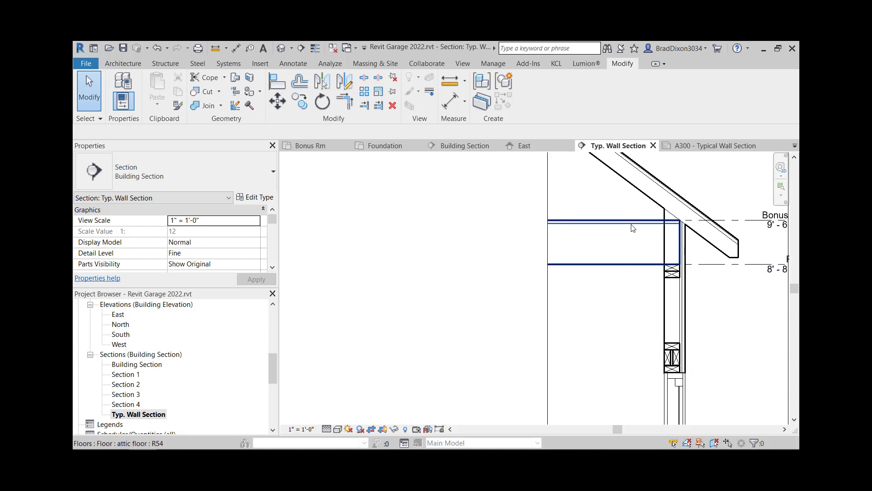
pyautogui.scroll(1, 644, 230)
pyautogui.scroll(1, 697, 241)
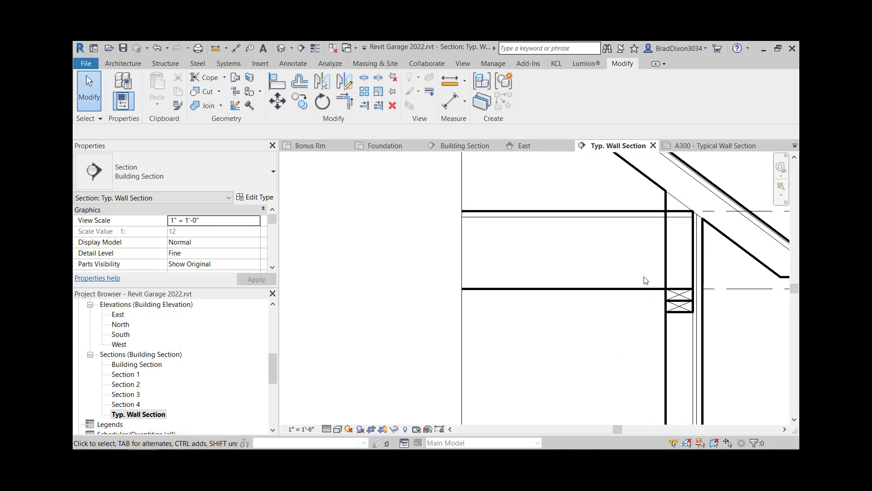
pyautogui.scroll(1, 667, 215)
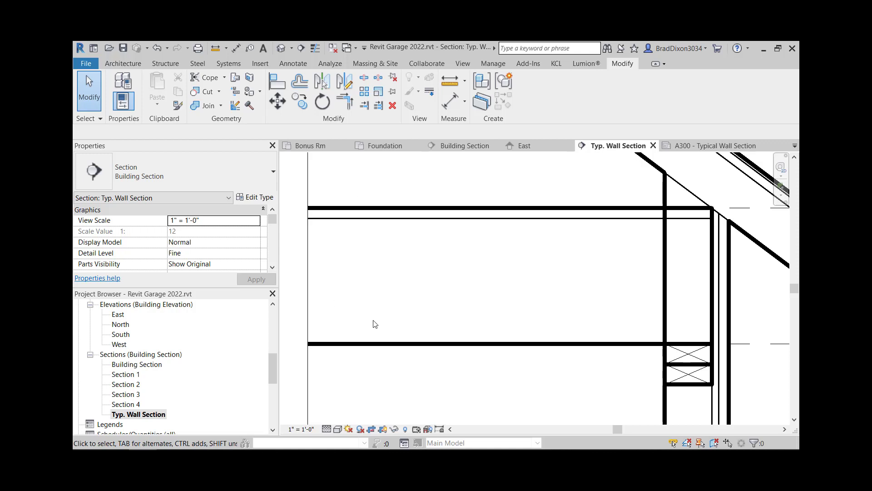
pyautogui.scroll(-1, 553, 300)
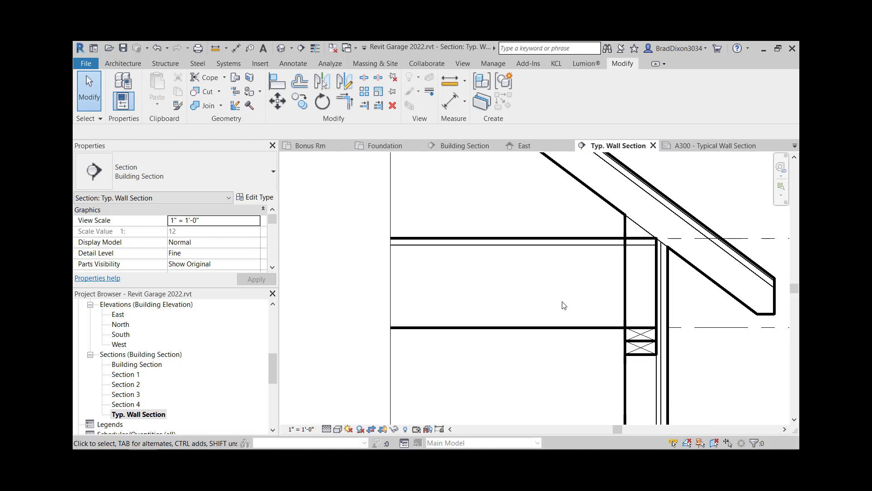
pyautogui.click(555, 327)
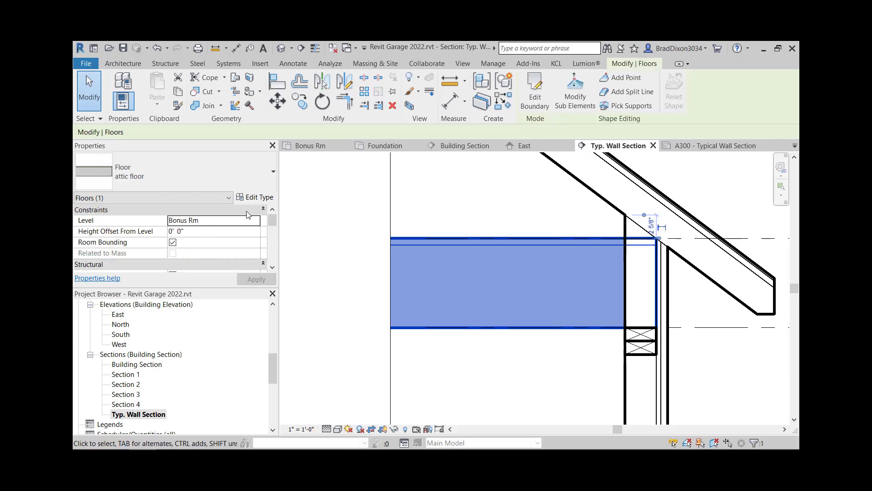
pyautogui.click(257, 198)
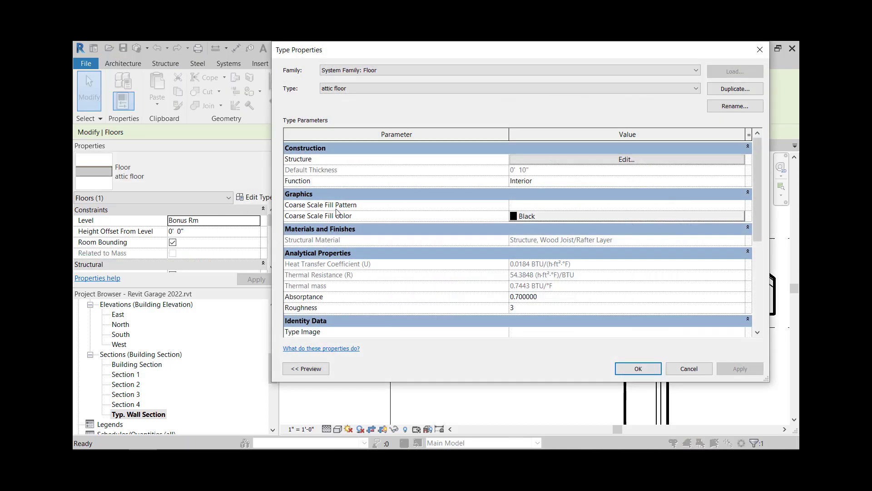
pyautogui.click(576, 160)
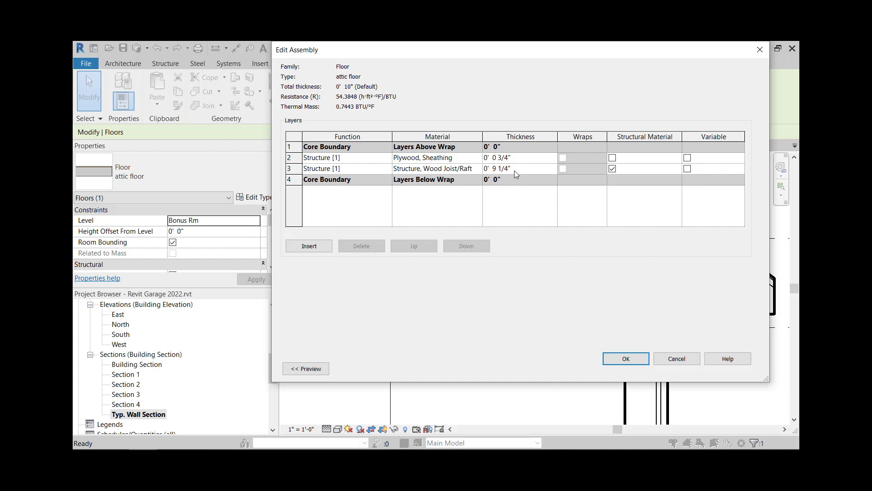
pyautogui.click(683, 360)
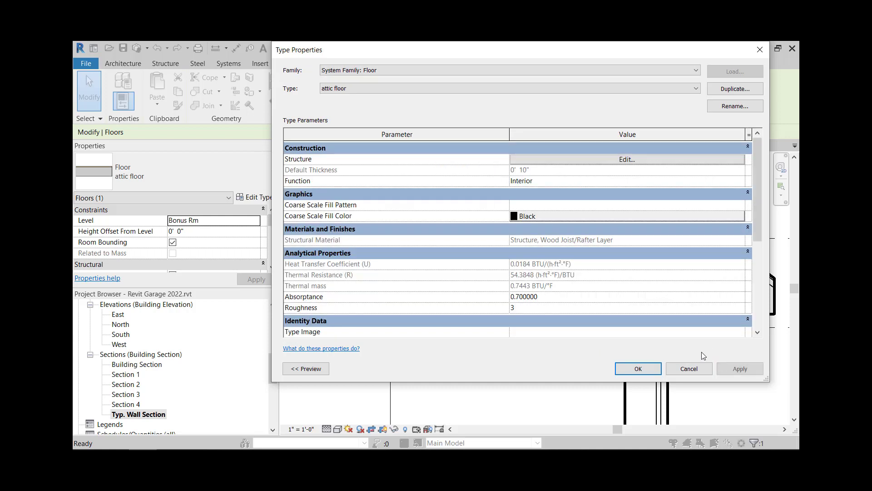
pyautogui.click(698, 369)
pyautogui.click(322, 271)
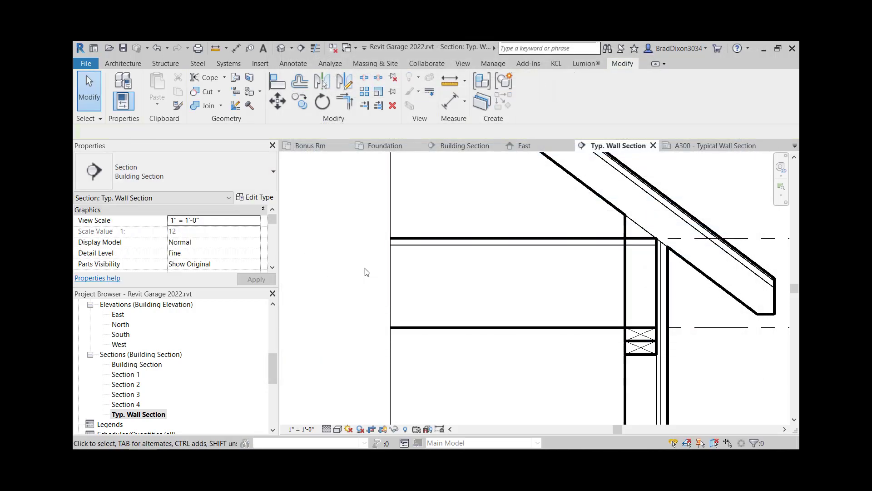
# - Start placing a detail component and check the loaded component types and the 2x4 lumber's type properties
pyautogui.click(293, 63)
pyautogui.click(350, 109)
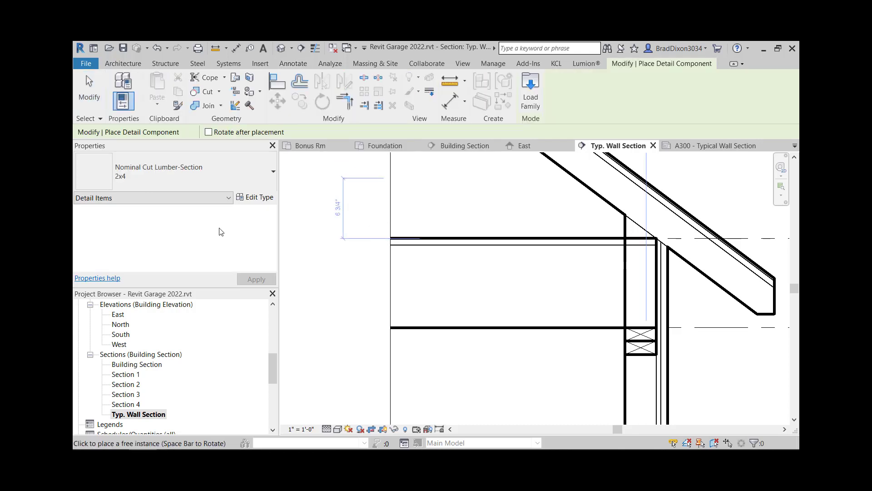
pyautogui.click(244, 173)
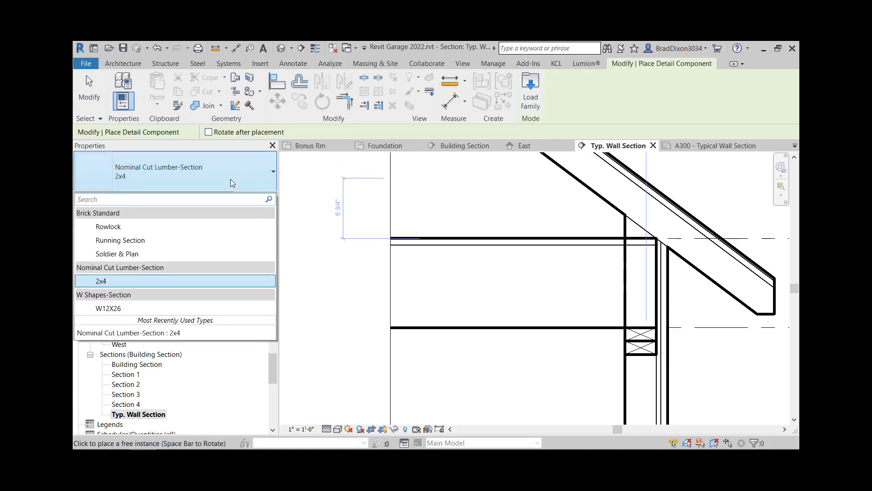
pyautogui.click(236, 157)
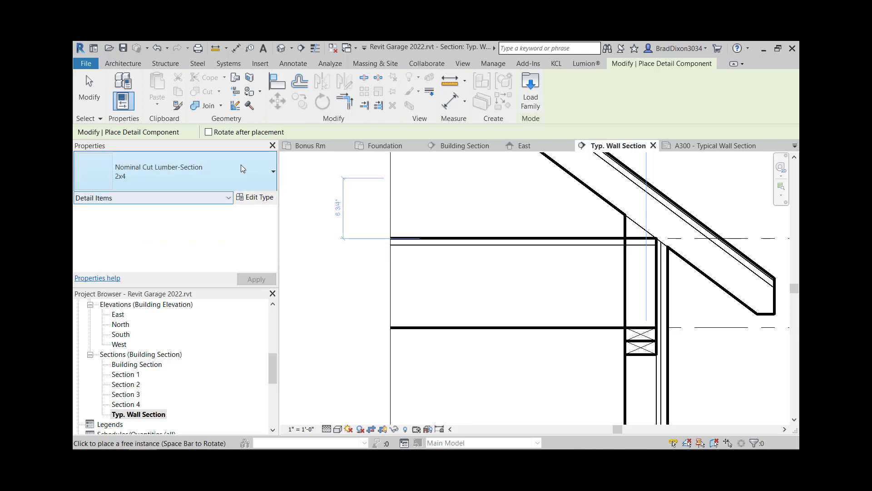
pyautogui.click(260, 198)
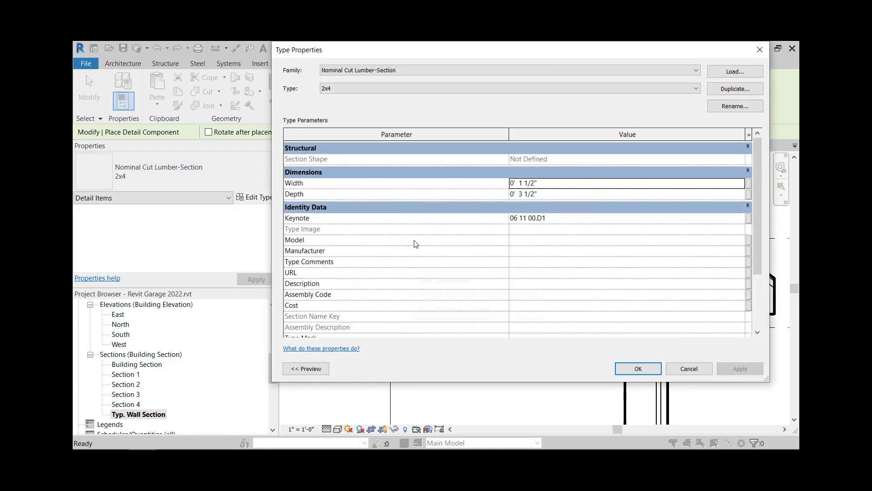
pyautogui.click(759, 49)
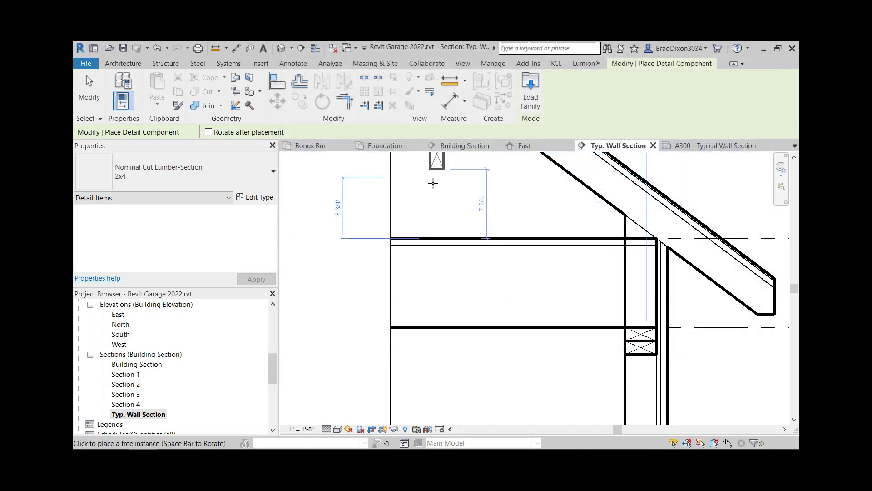
# - Load the 2x10 type of Nominal Cut Lumber-Section.rfa from the 061100-Wood Framing folder
pyautogui.click(530, 91)
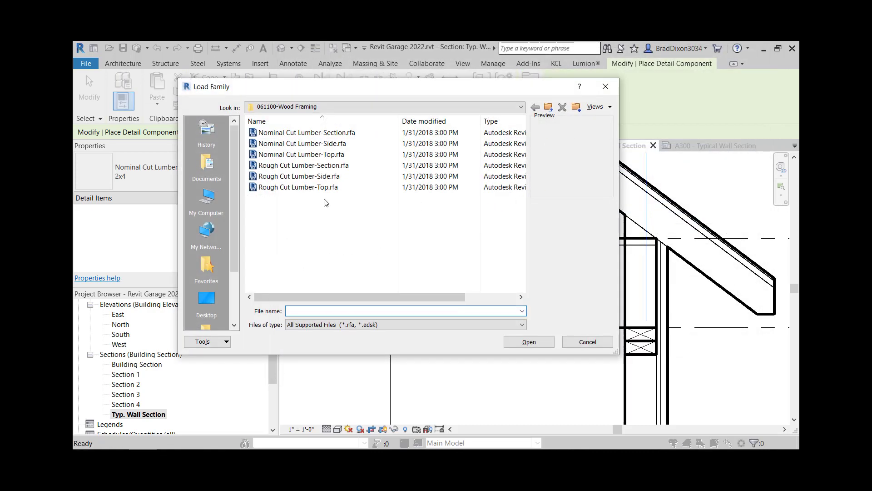
pyautogui.click(281, 134)
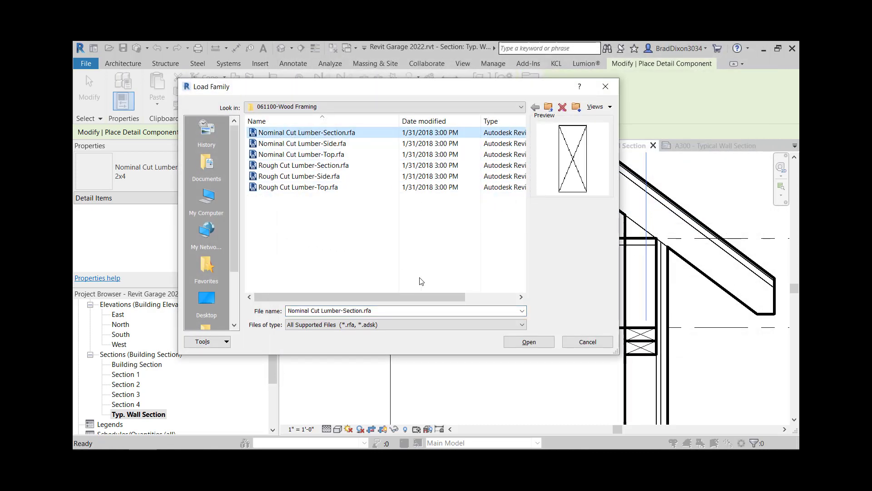
pyautogui.click(529, 342)
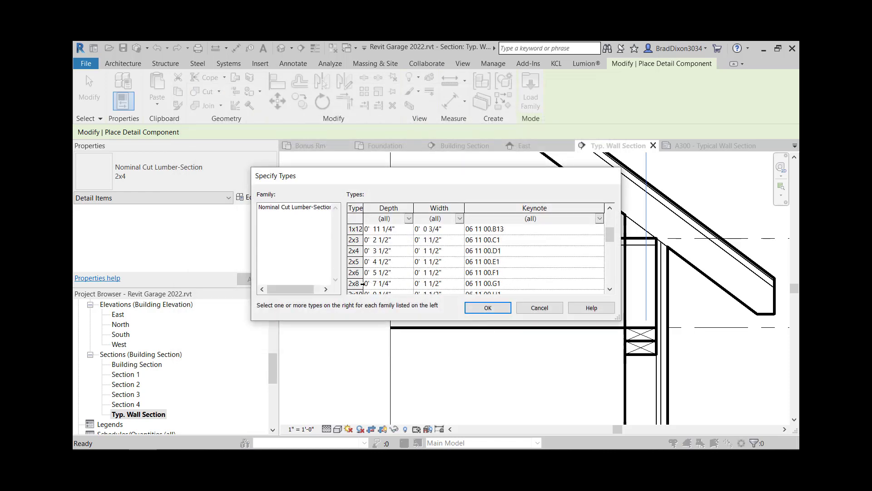
pyautogui.click(375, 263)
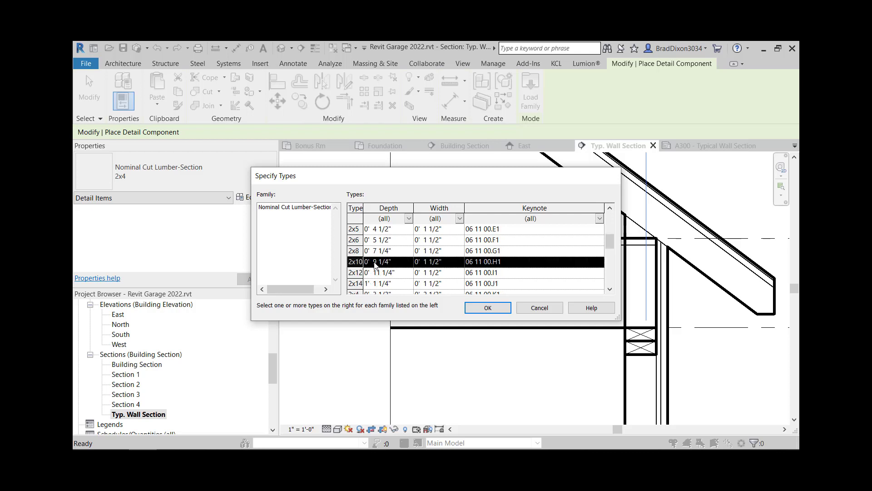
pyautogui.click(488, 309)
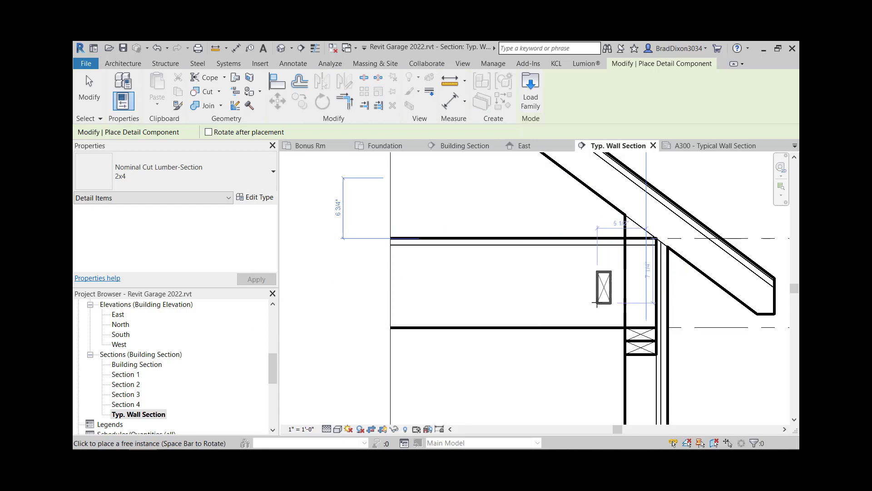
# - Place a 2x10 Nominal Cut Lumber-Section component upright just inside the wall, near the double top plate
pyautogui.click(220, 170)
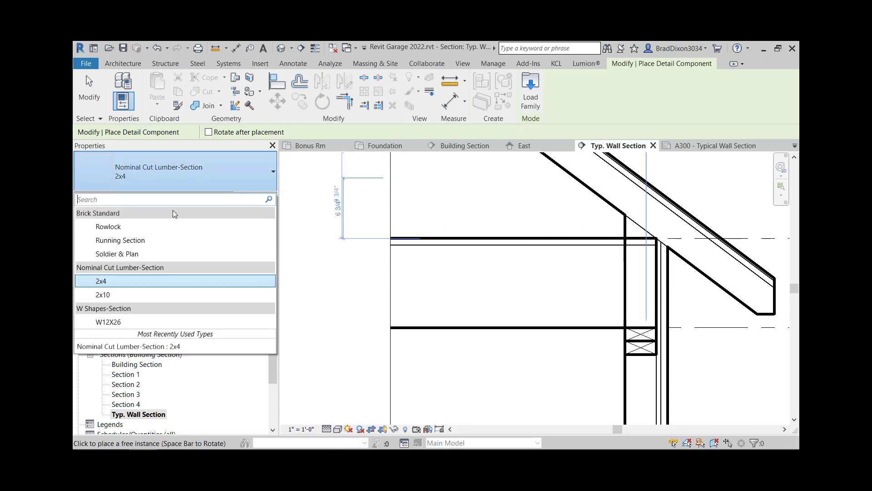
pyautogui.click(150, 293)
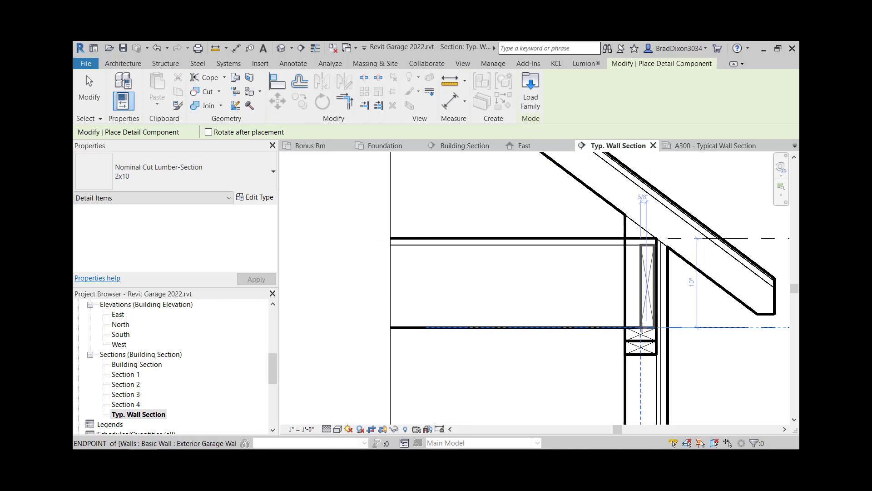
pyautogui.scroll(2, 641, 327)
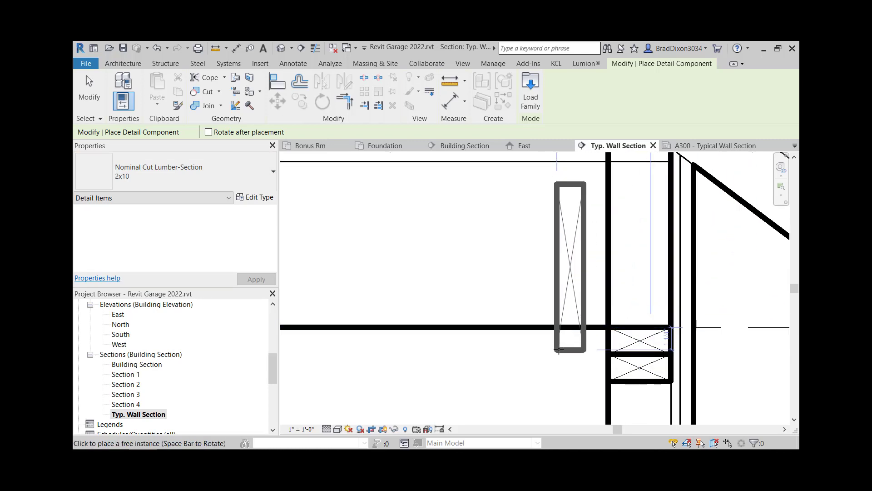
# - Align the 2x10 to the outer face of the wall framing and seat its bottom edge on the double top plate
pyautogui.click(285, 86)
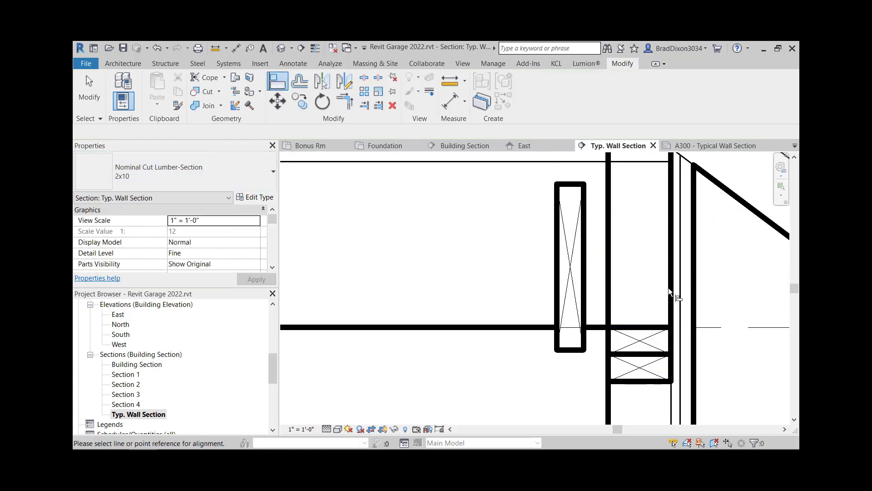
pyautogui.click(671, 257)
pyautogui.click(585, 283)
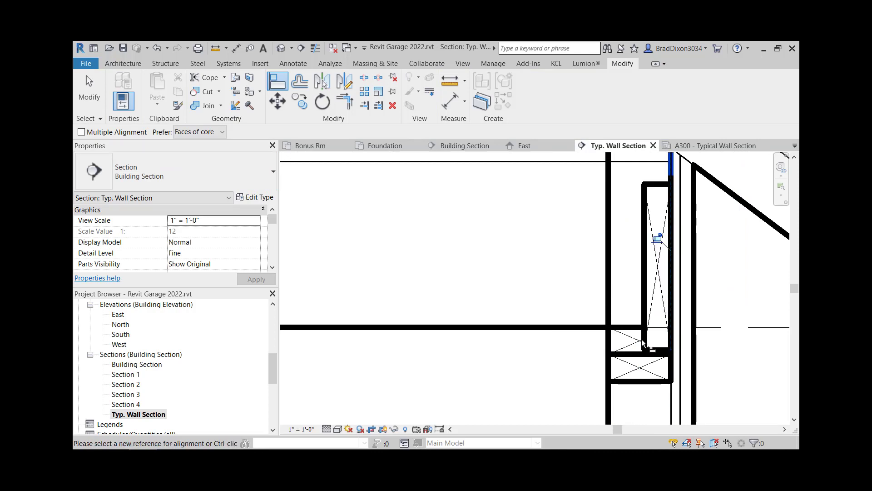
pyautogui.click(656, 349)
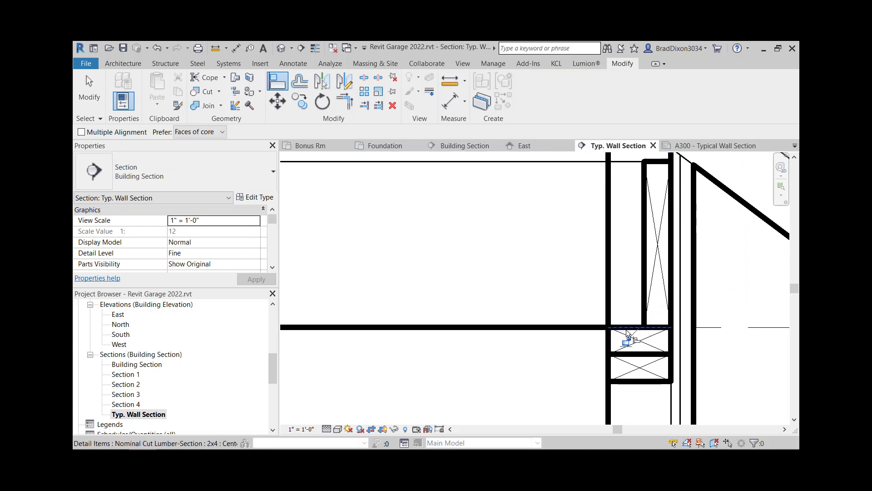
pyautogui.scroll(-2, 513, 277)
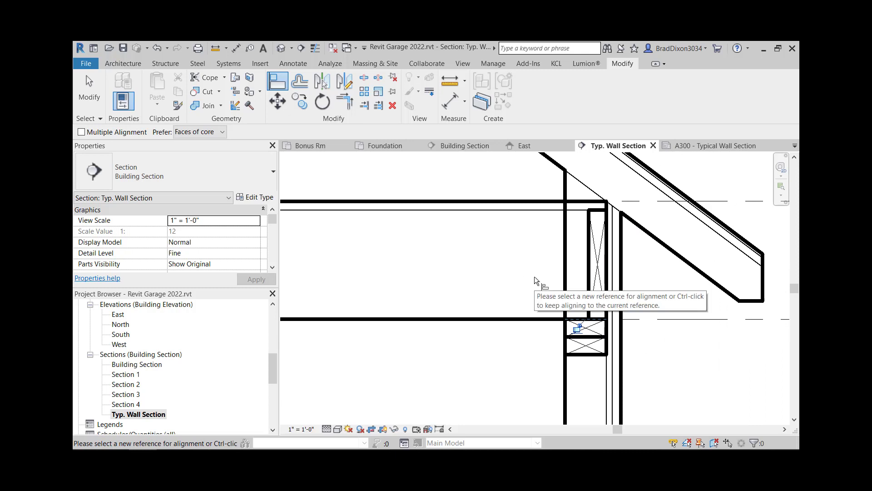
pyautogui.press('Escape')
pyautogui.press('Escape')
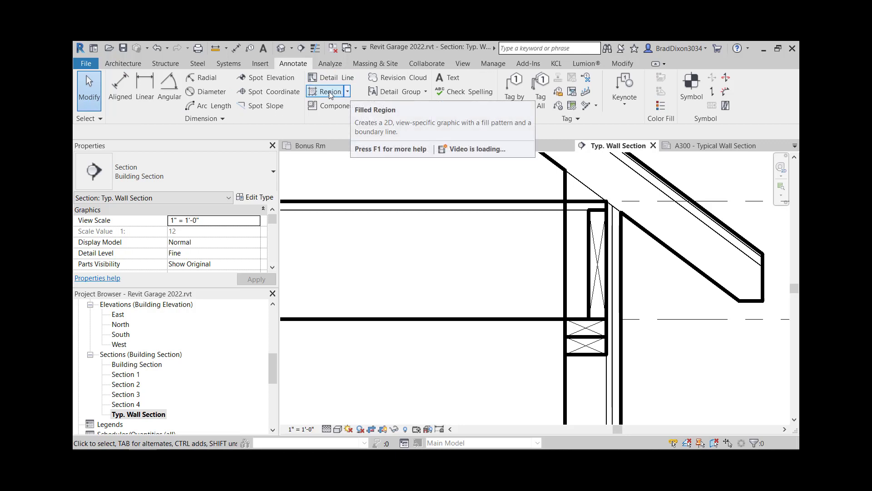
# - Start a masking region with a rectangle over the inner wall line, from the double top plate up to the attic floor sheathing's underside
pyautogui.click(348, 92)
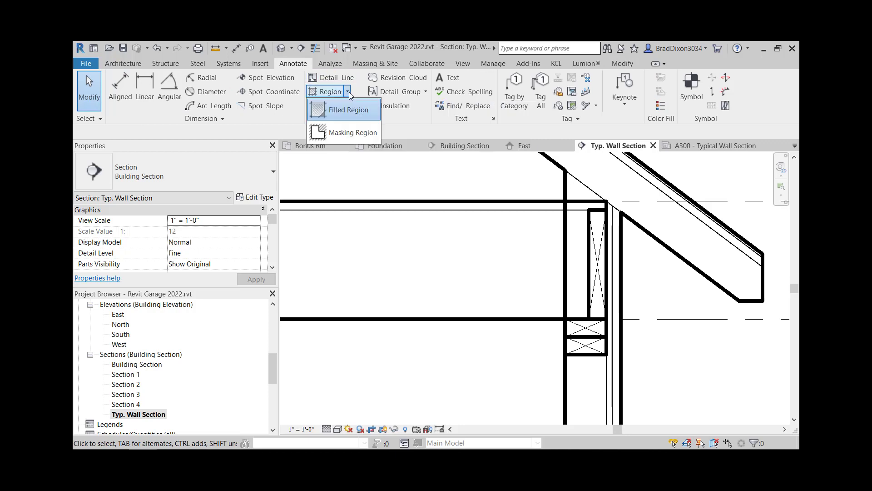
pyautogui.click(340, 134)
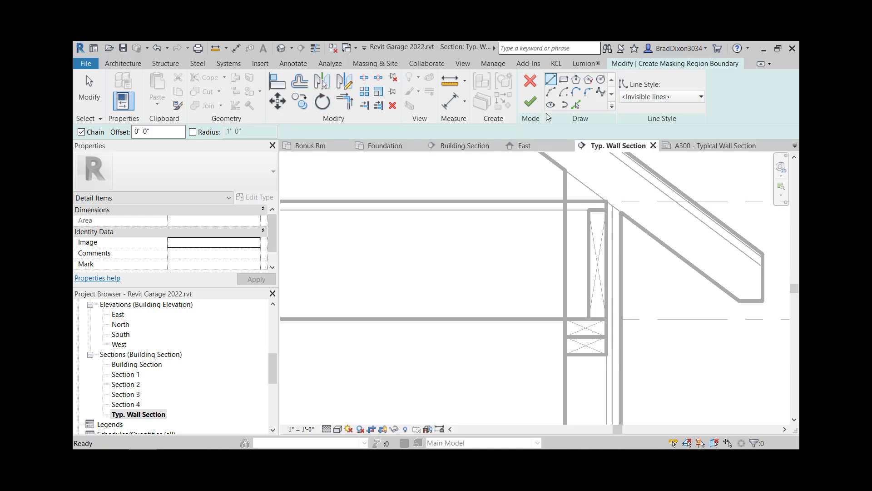
pyautogui.click(564, 79)
pyautogui.scroll(1, 587, 336)
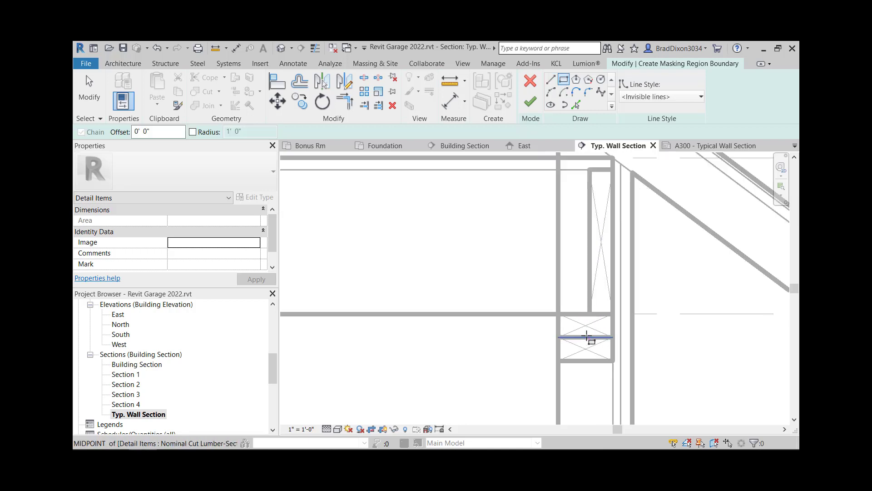
pyautogui.scroll(2, 586, 336)
pyautogui.scroll(2, 547, 344)
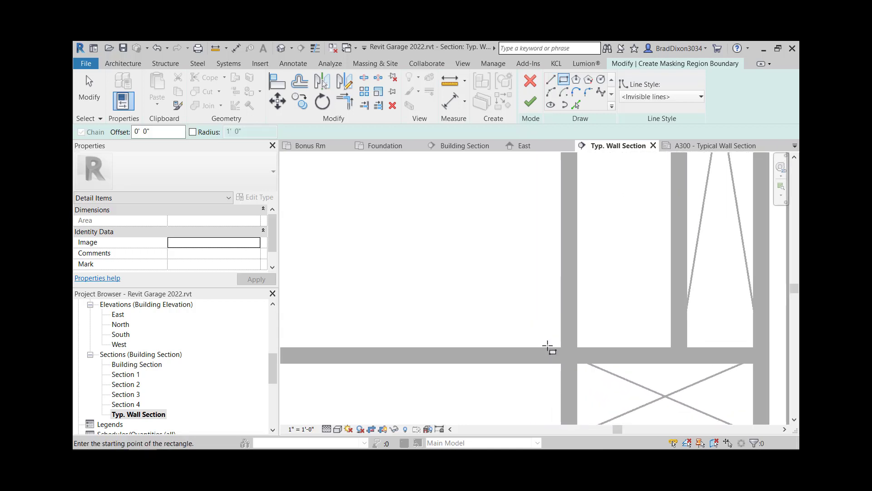
pyautogui.scroll(1, 548, 345)
pyautogui.click(556, 351)
pyautogui.scroll(-1, 614, 194)
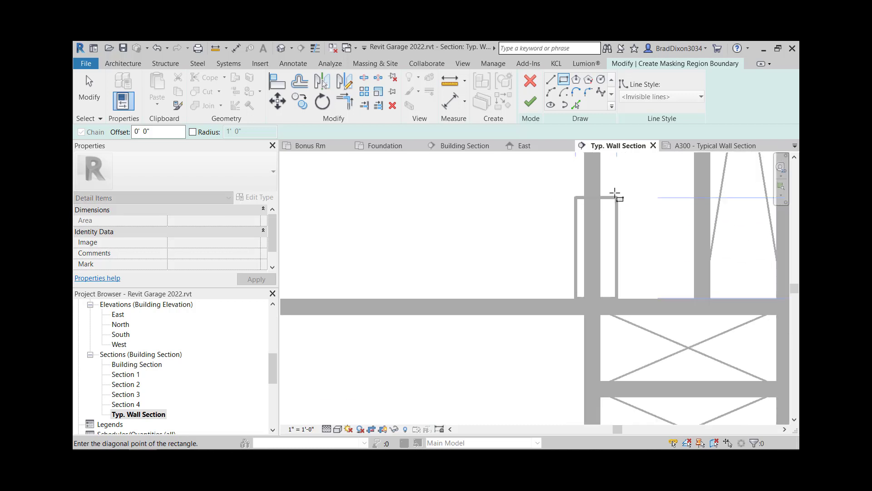
pyautogui.moveTo(603, 166); pyautogui.dragTo(588, 240, button='middle')
pyautogui.scroll(-1, 588, 231)
pyautogui.moveTo(596, 198); pyautogui.dragTo(612, 289, button='middle')
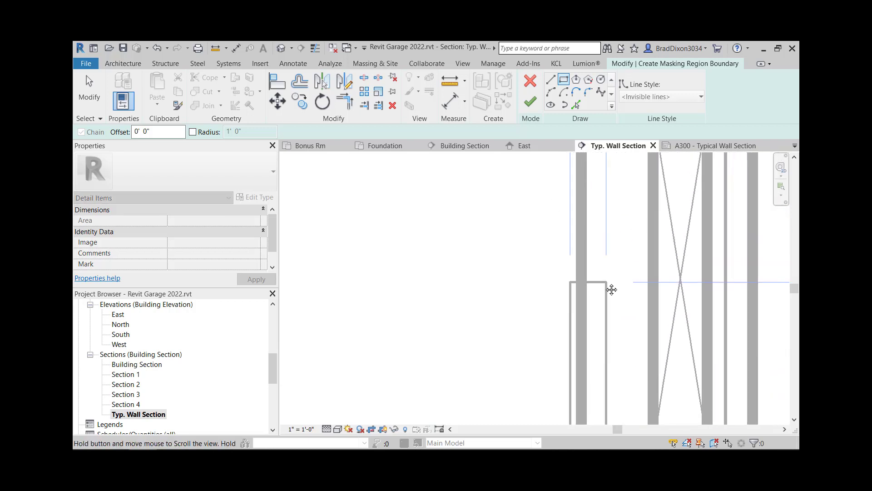
pyautogui.scroll(-1, 594, 214)
pyautogui.moveTo(594, 214); pyautogui.dragTo(607, 233, button='middle')
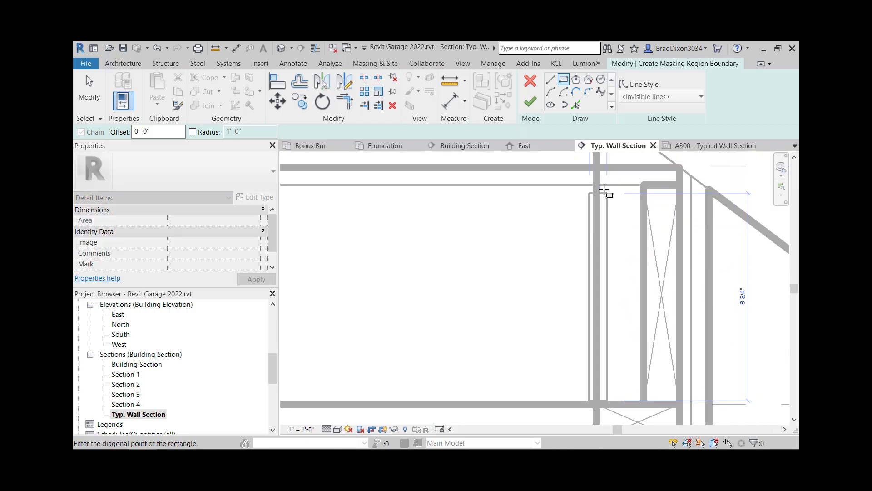
pyautogui.scroll(4, 603, 185)
pyautogui.moveTo(604, 186); pyautogui.dragTo(615, 215, button='middle')
pyautogui.click(615, 216)
# - Add a rectangle about 0.6 inch wide and 0.5 inch high over the inner wall line within the floor sheathing, and finish the masking region
pyautogui.scroll(1, 600, 203)
pyautogui.scroll(1, 594, 191)
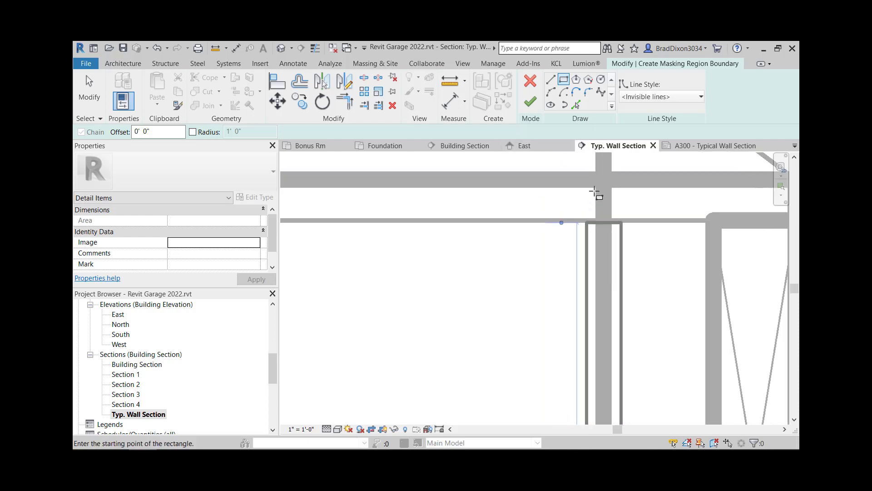
pyautogui.scroll(3, 594, 192)
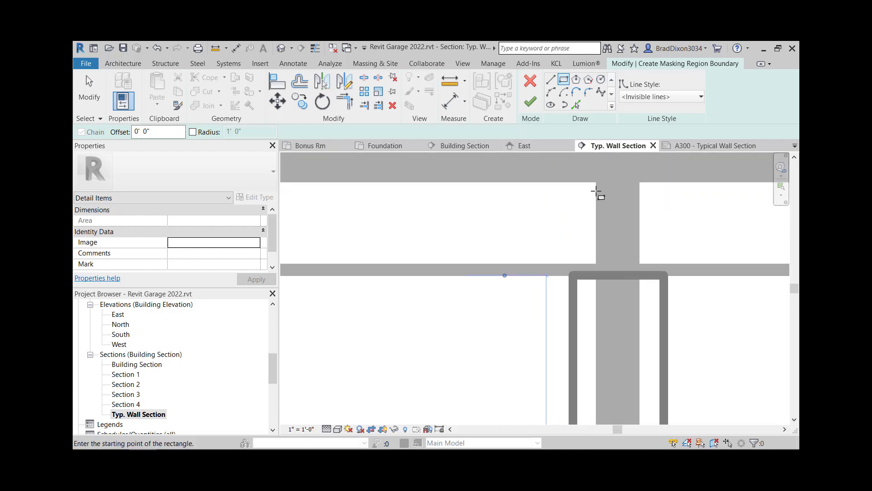
pyautogui.click(574, 184)
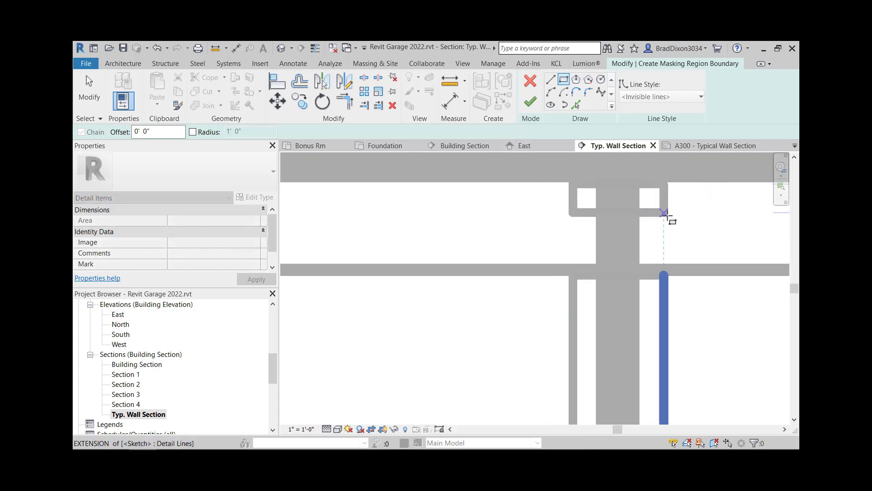
pyautogui.click(662, 264)
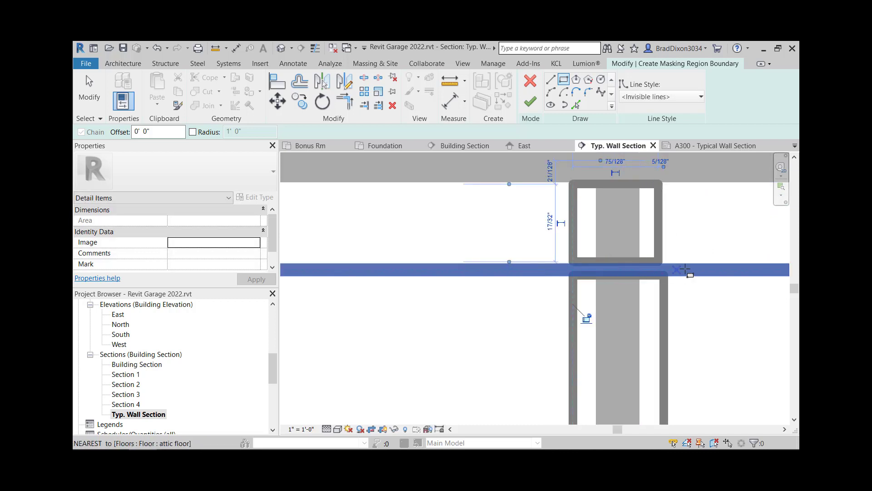
pyautogui.click(531, 102)
pyautogui.press('Escape')
# - Review the masked floor-to-wall joint and the wall framing between the eave and the window header
pyautogui.scroll(-8, 661, 210)
pyautogui.moveTo(720, 339); pyautogui.dragTo(689, 317, button='middle')
pyautogui.moveTo(669, 236); pyautogui.dragTo(665, 291, button='middle')
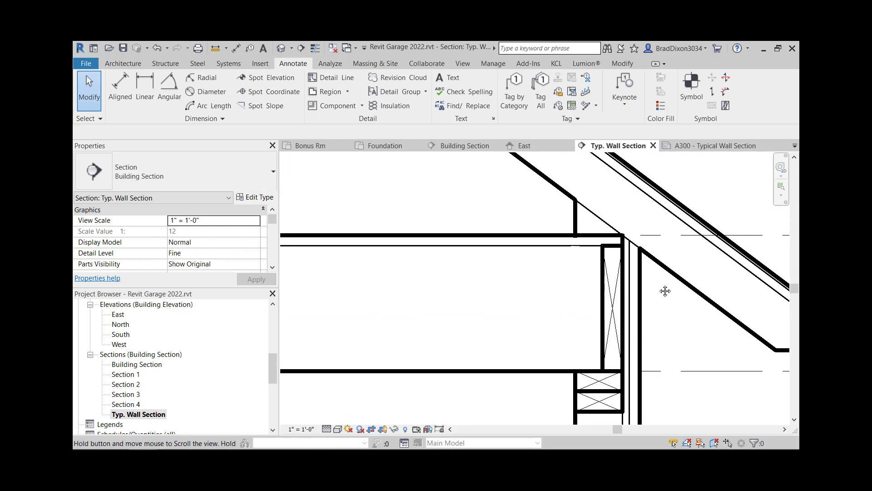
pyautogui.scroll(-3, 622, 291)
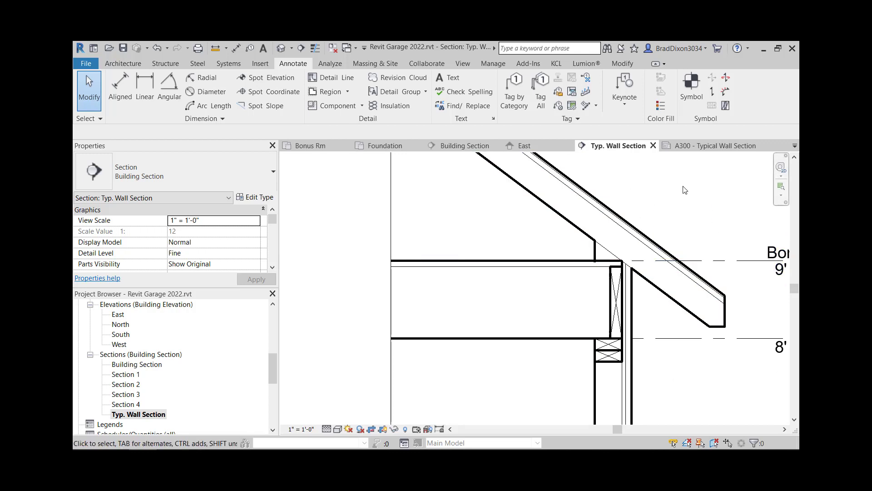
pyautogui.scroll(-2, 685, 190)
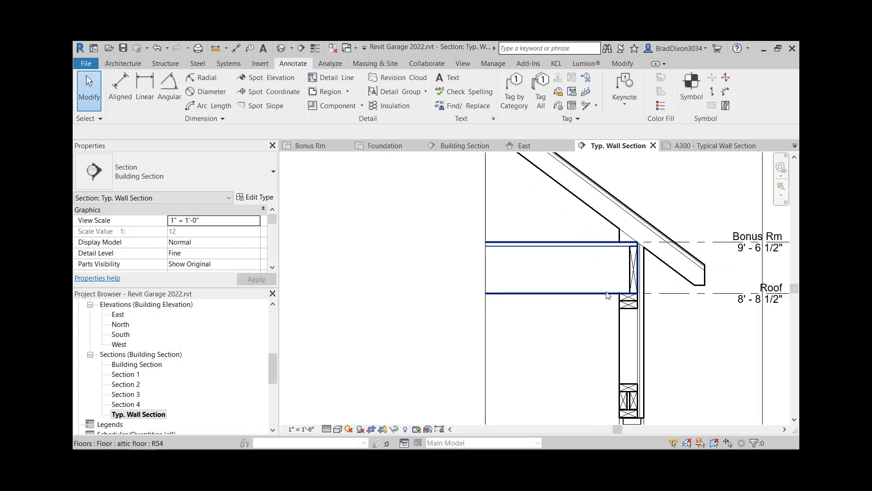
pyautogui.moveTo(603, 310); pyautogui.dragTo(603, 250, button='middle')
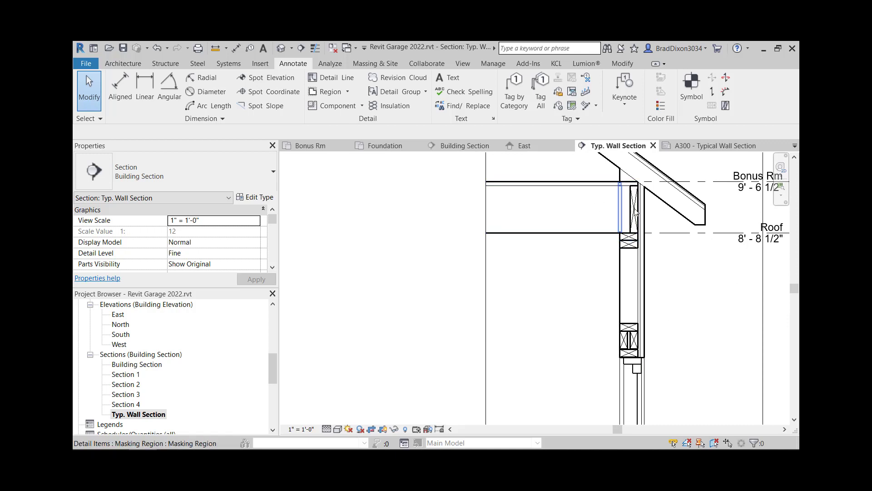
pyautogui.moveTo(555, 206); pyautogui.dragTo(559, 248, button='middle')
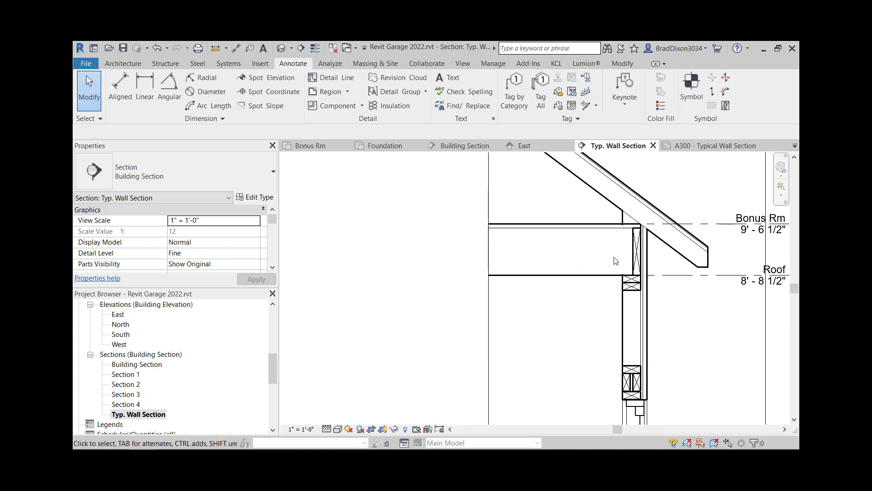
# - Edit the masking region's boundary, adding a rectangle over the inner wall line between the attic floor and the roof underside
pyautogui.scroll(6, 627, 223)
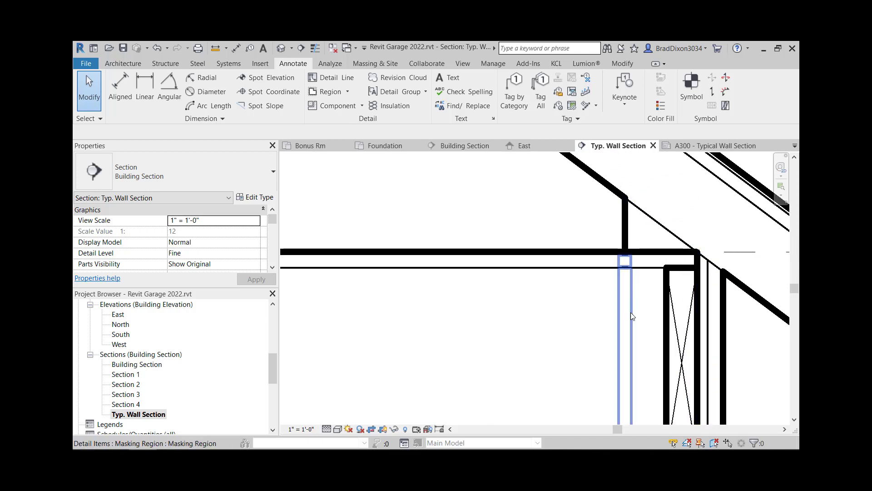
pyautogui.click(629, 319)
pyautogui.press('Escape')
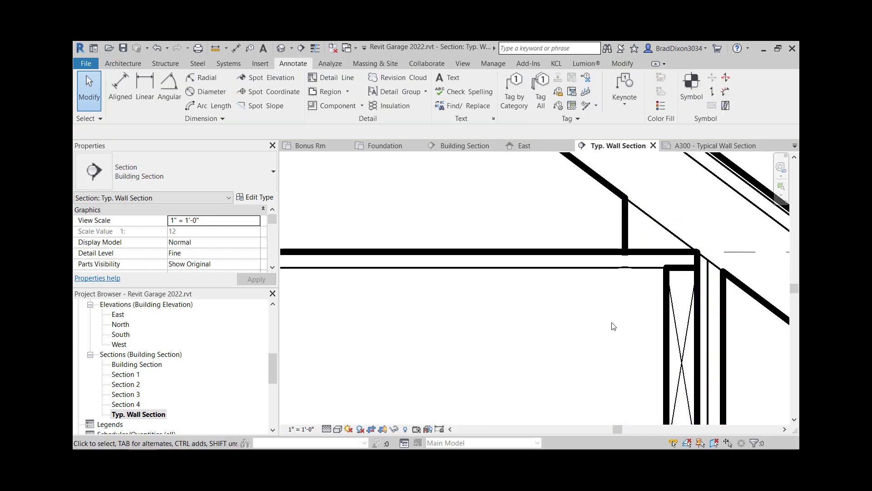
pyautogui.click(628, 327)
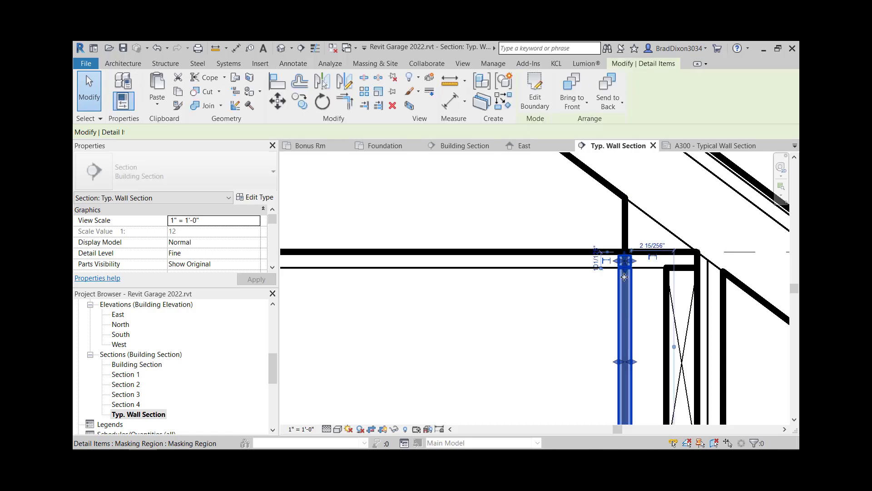
pyautogui.click(519, 96)
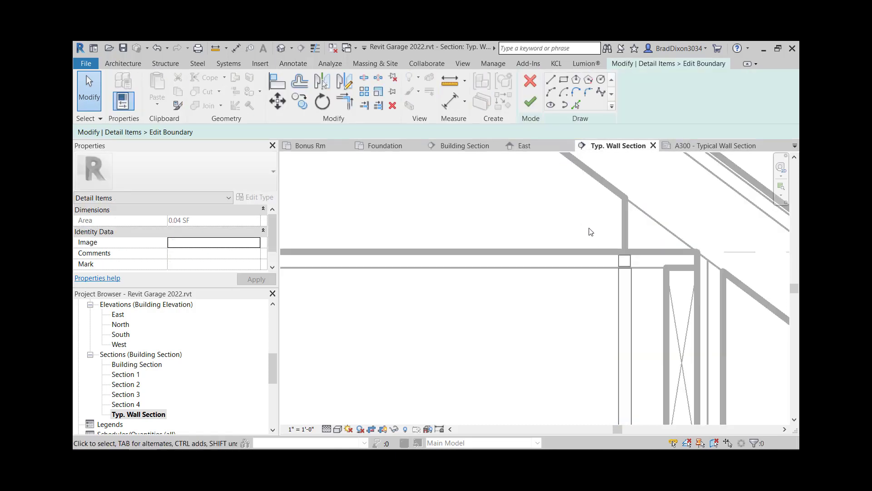
pyautogui.click(563, 80)
pyautogui.scroll(2, 625, 201)
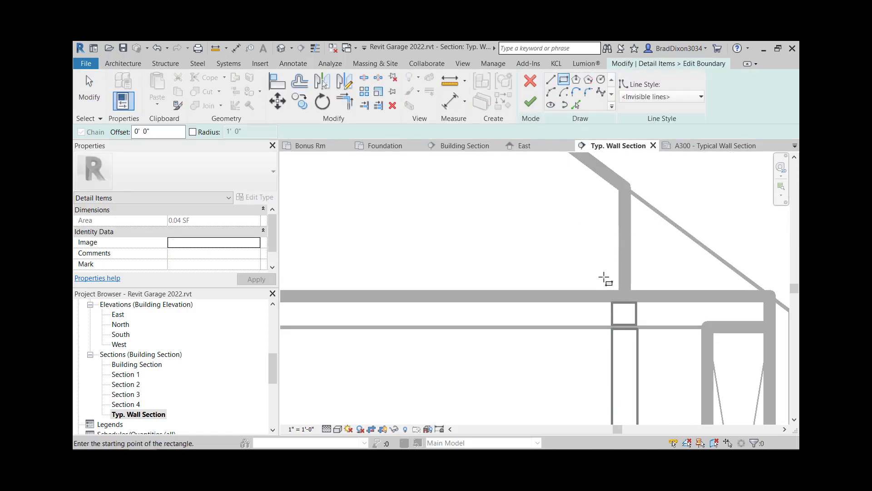
pyautogui.click(612, 290)
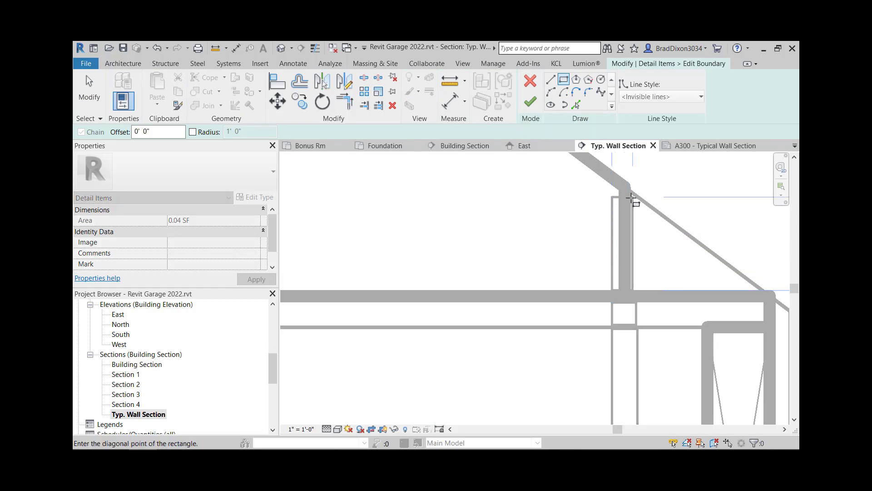
pyautogui.scroll(1, 631, 199)
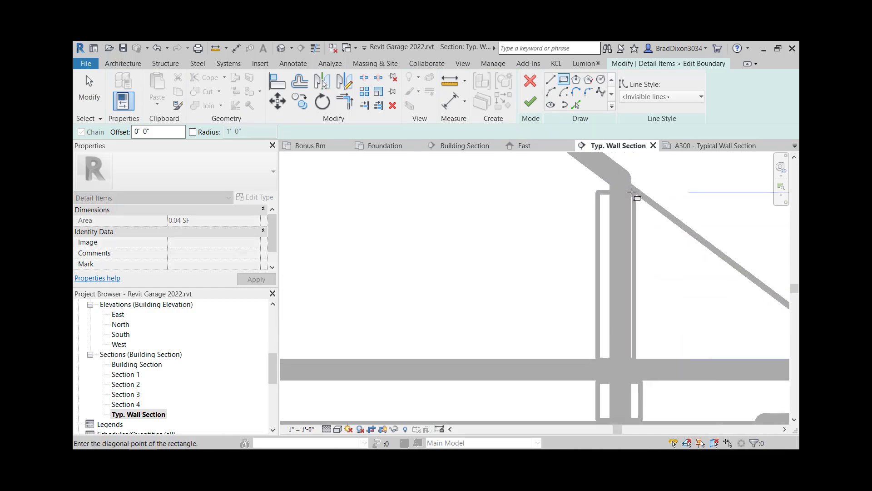
pyautogui.click(632, 191)
pyautogui.click(530, 101)
pyautogui.click(692, 332)
# - Examine the masked joint of attic floor, wall and roof, including the line weight along the rafter's underside
pyautogui.scroll(-5, 690, 333)
pyautogui.scroll(-1, 662, 334)
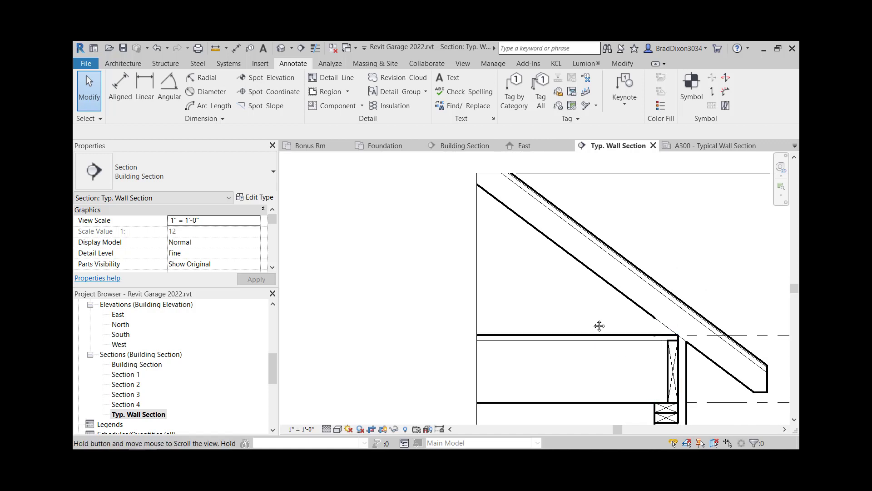
pyautogui.moveTo(599, 325); pyautogui.dragTo(540, 249, button='middle')
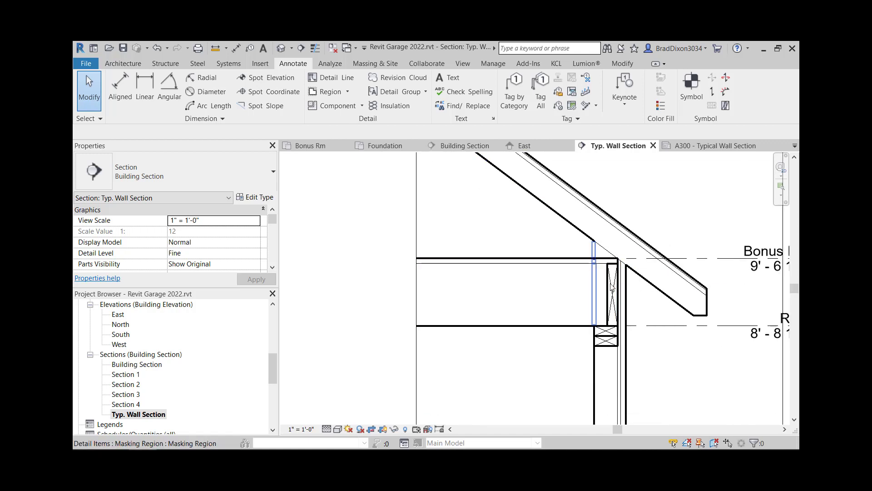
pyautogui.scroll(-2, 672, 323)
pyautogui.moveTo(662, 334); pyautogui.dragTo(667, 362, button='middle')
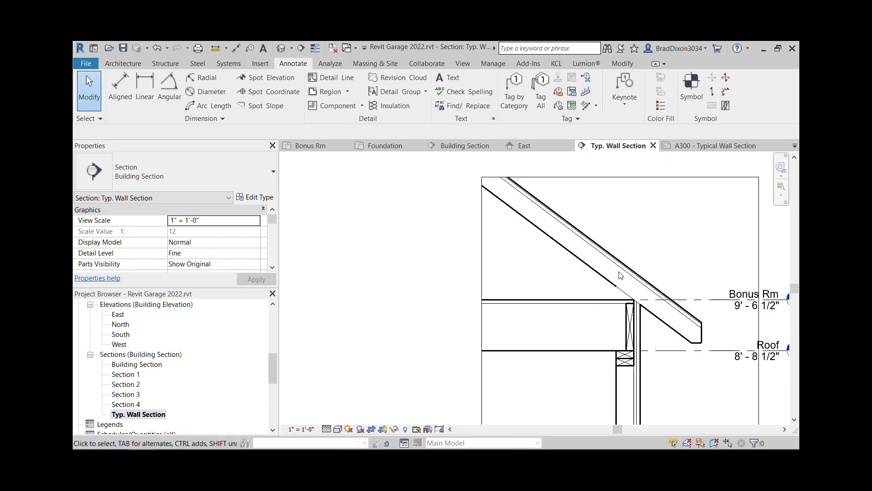
pyautogui.scroll(5, 611, 293)
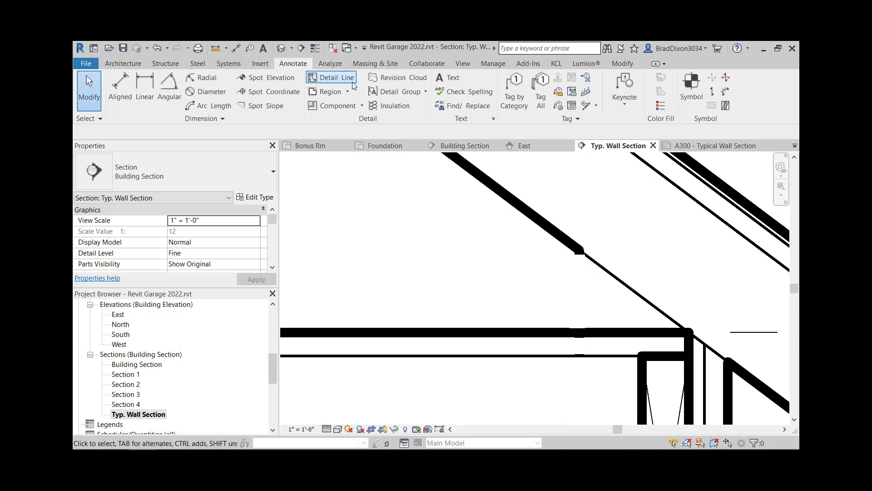
# - Draw a Medium Lines detail line along the rafter's underside, across the masked gap to the outer wall corner, about 6 inches long
pyautogui.click(337, 78)
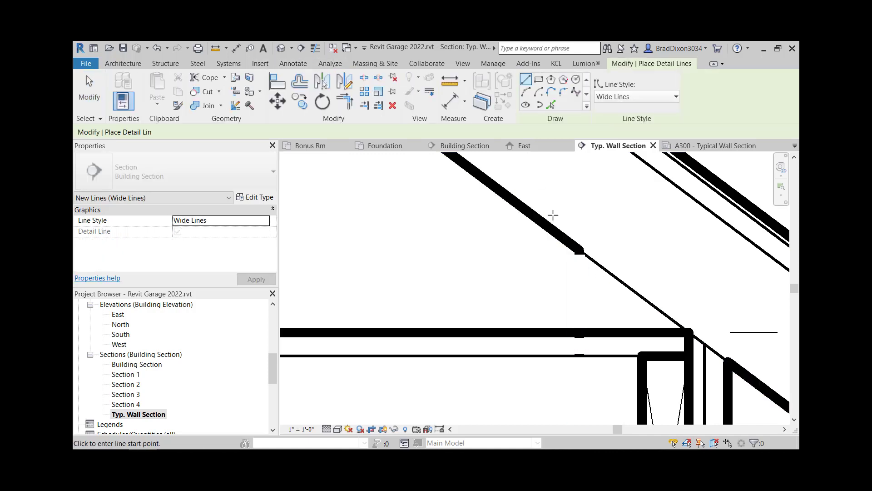
pyautogui.click(642, 96)
pyautogui.click(611, 196)
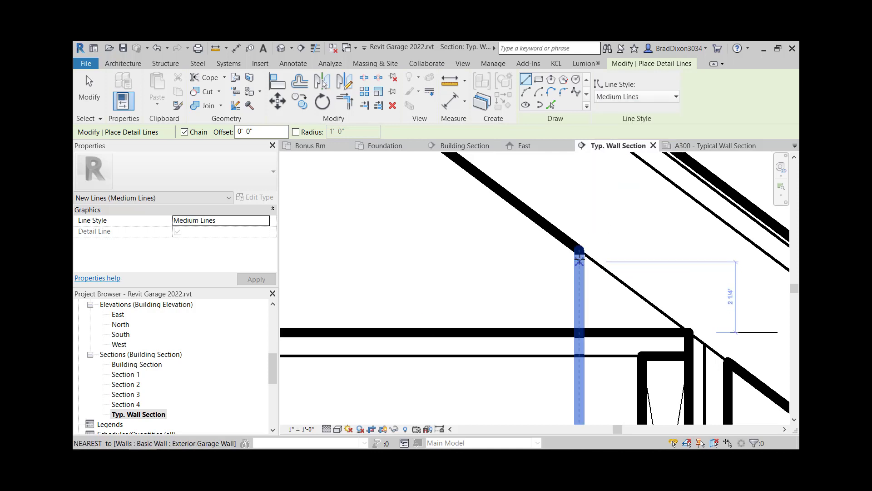
pyautogui.click(579, 250)
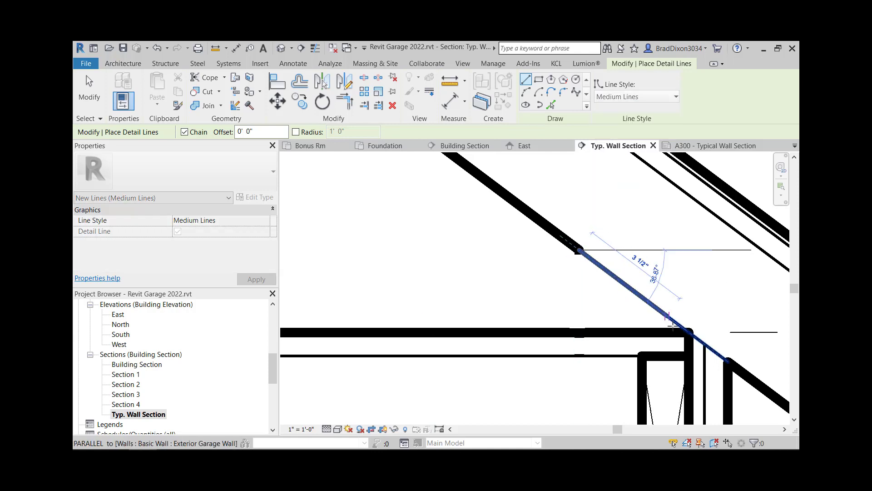
pyautogui.click(728, 362)
pyautogui.press('Escape')
pyautogui.press('Escape')
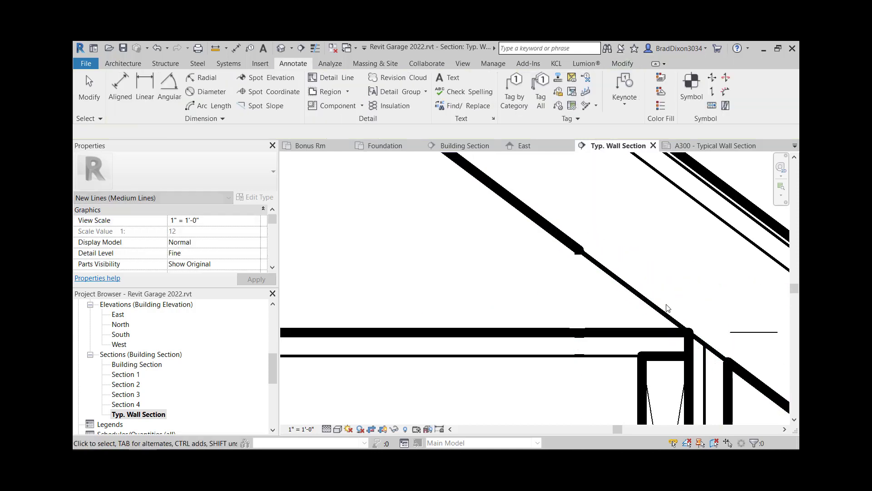
# - Change the line style of the new detail line along the rafter's underside to Wide Lines
pyautogui.click(656, 313)
pyautogui.click(600, 96)
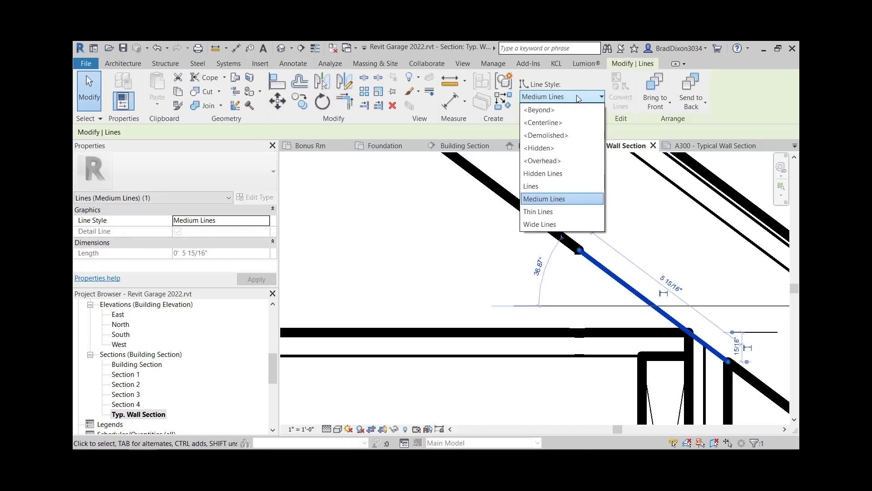
pyautogui.click(559, 225)
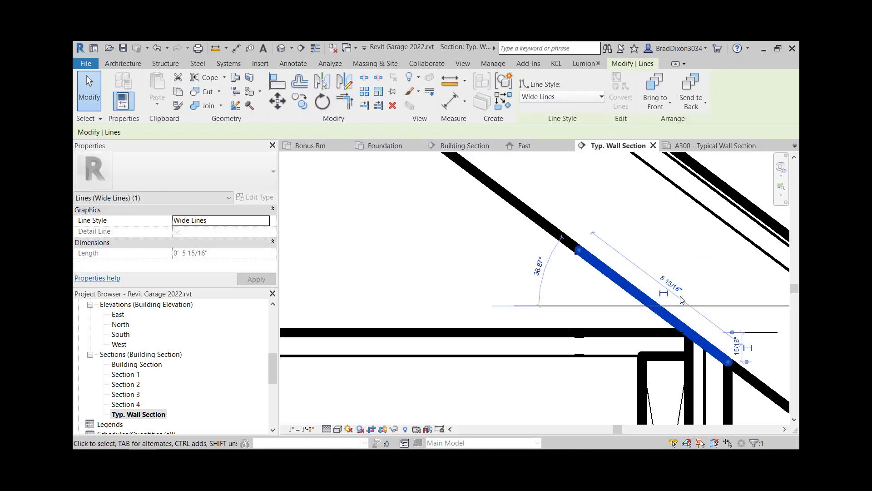
pyautogui.press('Escape')
# - Examine the typical wall section from the eave overhang down past the window to the foundation, and back at the eave
pyautogui.scroll(-4, 703, 338)
pyautogui.scroll(-2, 703, 336)
pyautogui.moveTo(705, 349); pyautogui.dragTo(656, 235, button='middle')
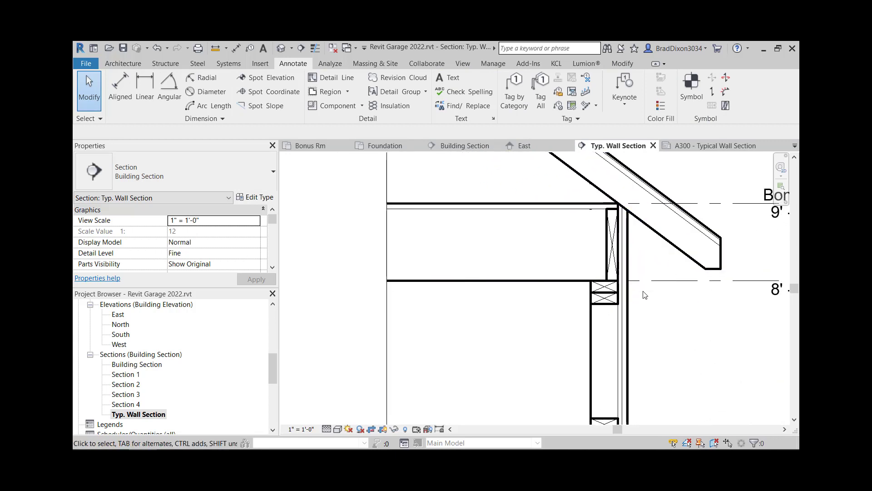
pyautogui.scroll(-2, 686, 315)
pyautogui.moveTo(699, 363); pyautogui.dragTo(695, 328, button='middle')
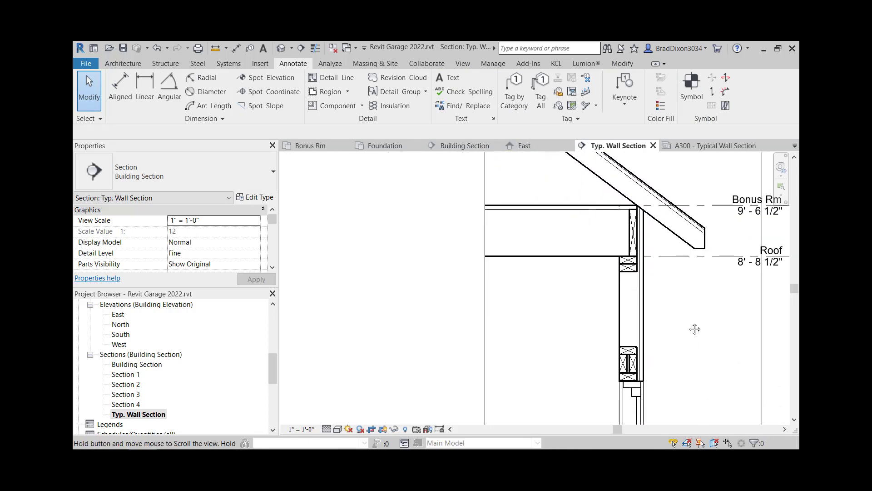
pyautogui.moveTo(656, 197); pyautogui.dragTo(666, 262, button='middle')
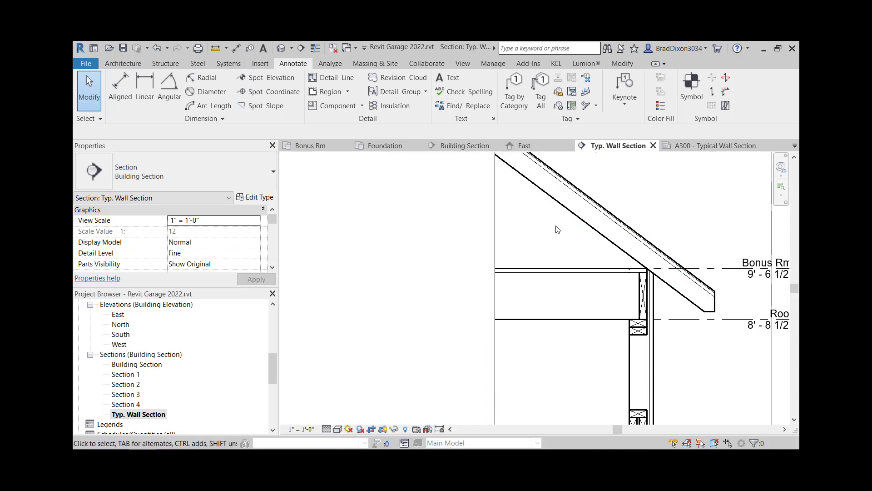
pyautogui.moveTo(540, 239); pyautogui.dragTo(554, 272, button='middle')
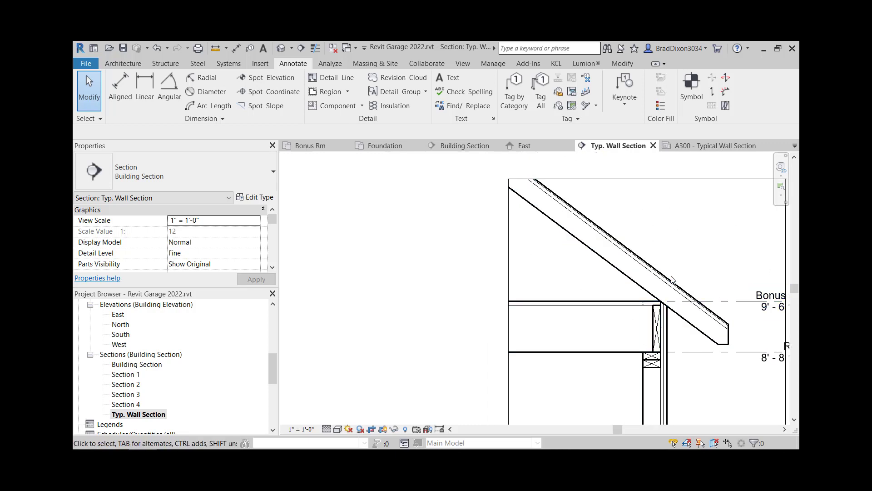
pyautogui.scroll(-2, 672, 280)
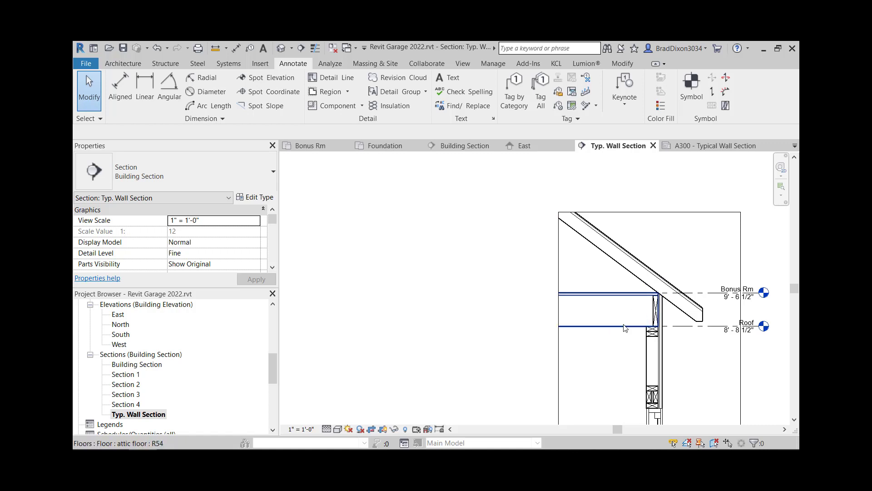
pyautogui.moveTo(627, 364); pyautogui.dragTo(609, 319, button='middle')
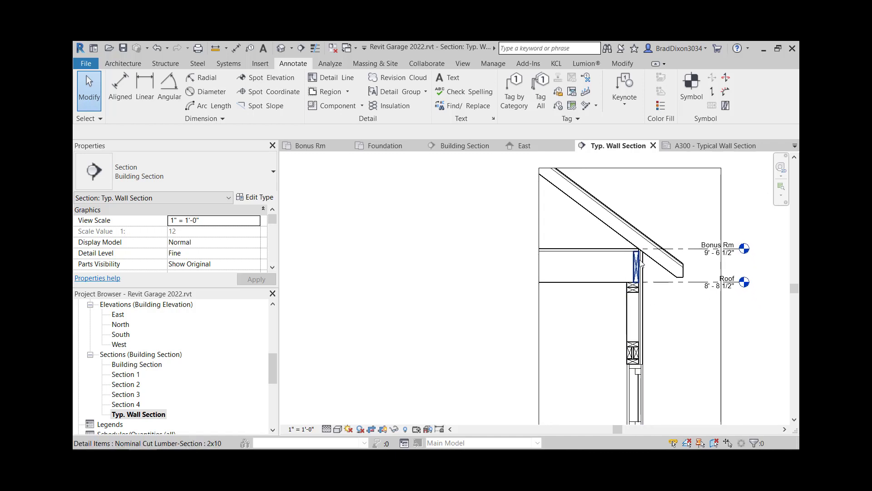
pyautogui.scroll(3, 672, 278)
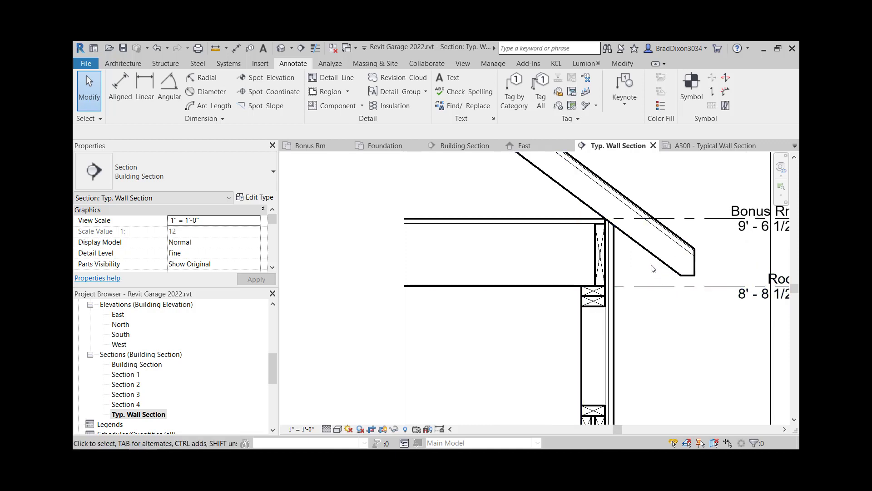
pyautogui.moveTo(656, 272); pyautogui.dragTo(664, 293, button='middle')
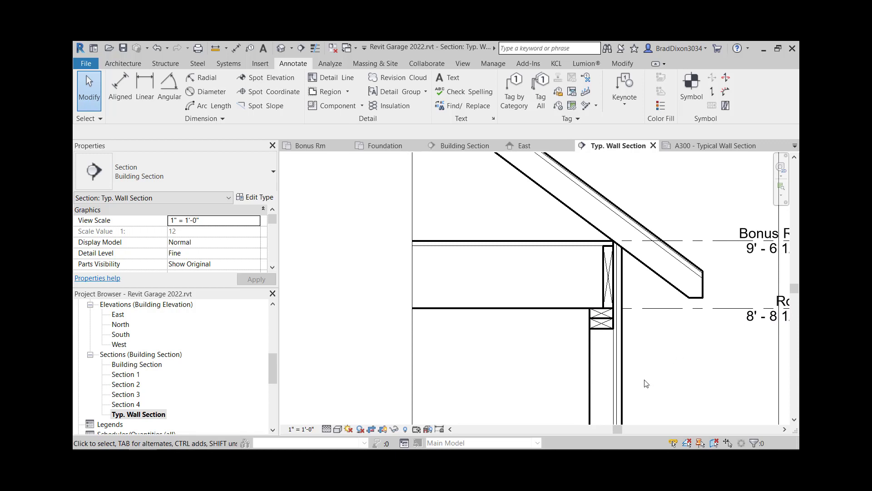
pyautogui.moveTo(647, 384); pyautogui.dragTo(655, 301, button='middle')
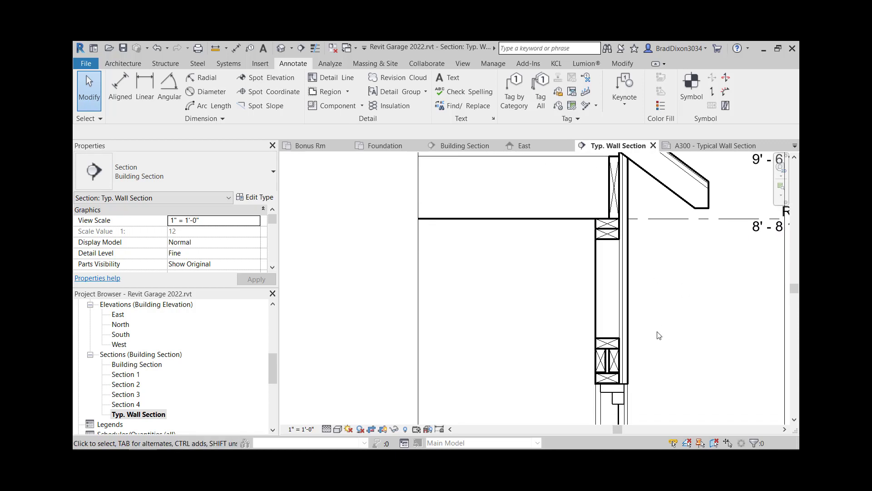
pyautogui.scroll(-4, 658, 336)
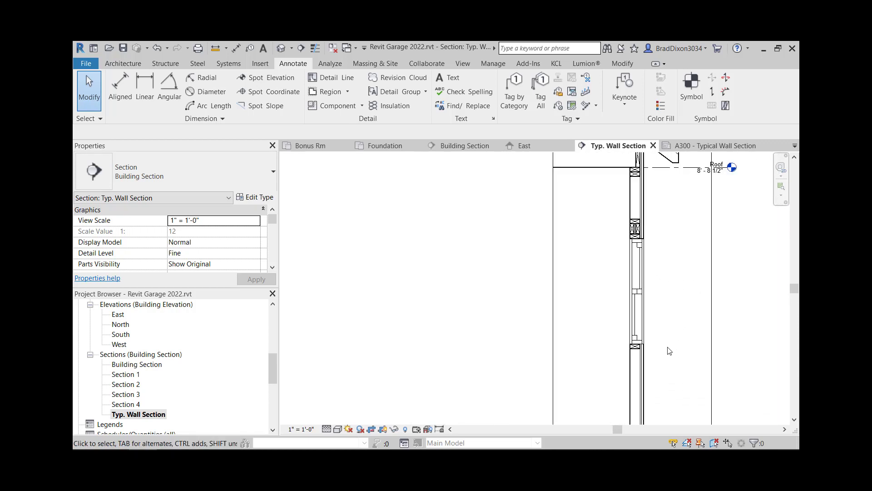
pyautogui.moveTo(670, 370); pyautogui.dragTo(655, 271, button='middle')
pyautogui.scroll(-1, 654, 272)
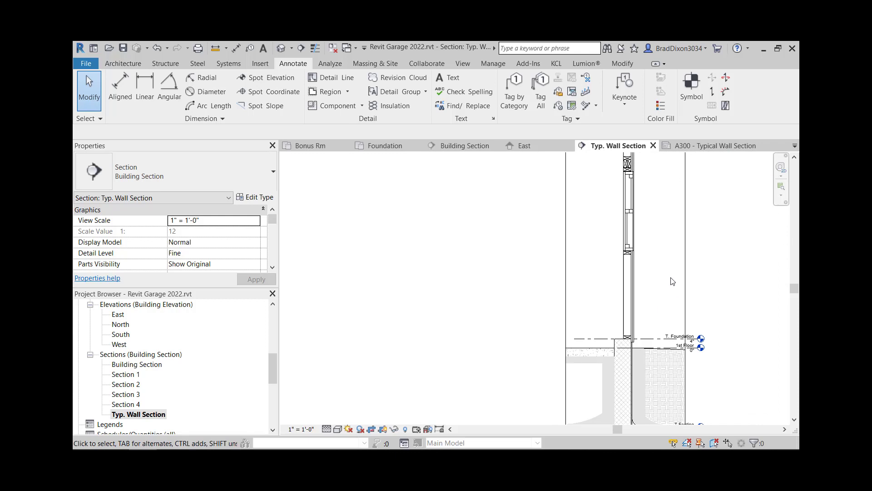
pyautogui.moveTo(652, 303)
pyautogui.mouseDown(button='middle')
pyautogui.moveTo(647, 245)
pyautogui.moveTo(644, 293)
pyautogui.mouseUp(button='middle')
pyautogui.moveTo(639, 203); pyautogui.dragTo(640, 337, button='middle')
pyautogui.scroll(7, 636, 238)
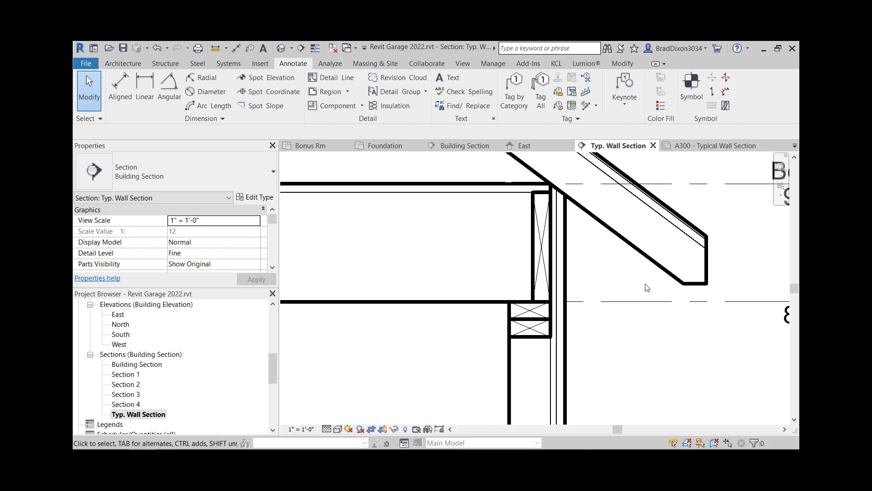
# - Draw a Medium Lines fascia line about 4 inches tall just outside the rafter tail, with a short inward return at its bottom
pyautogui.moveTo(618, 245); pyautogui.dragTo(732, 277, button='middle')
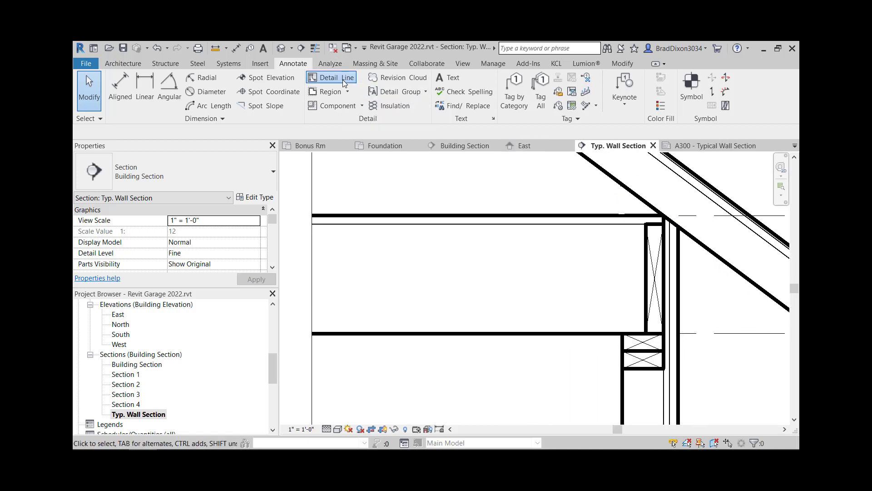
pyautogui.click(329, 78)
pyautogui.moveTo(756, 385); pyautogui.dragTo(545, 307, button='middle')
pyautogui.scroll(2, 650, 254)
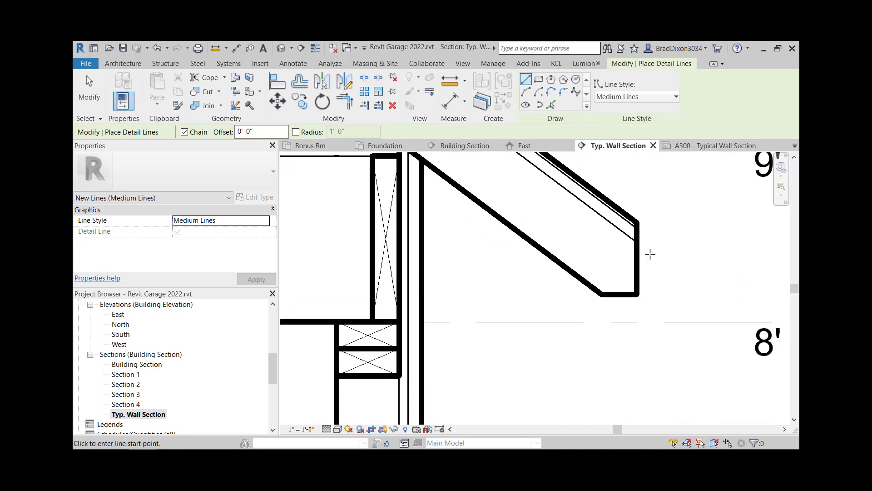
pyautogui.scroll(2, 646, 226)
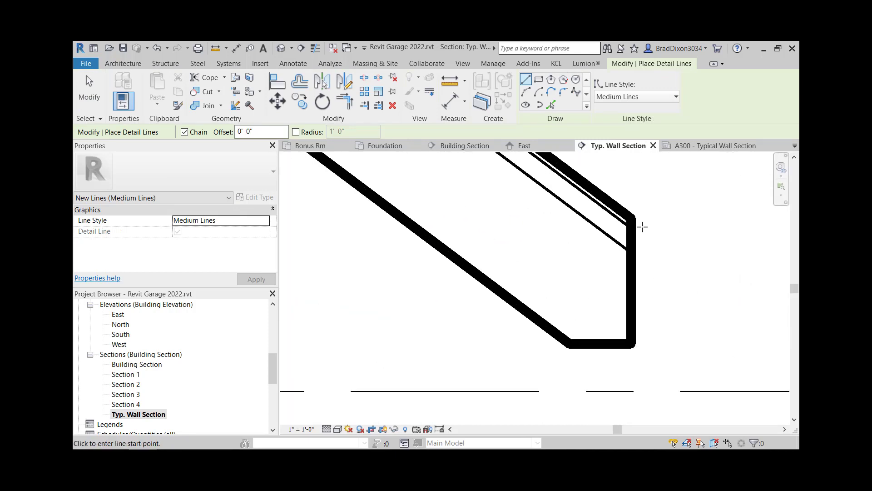
pyautogui.click(641, 227)
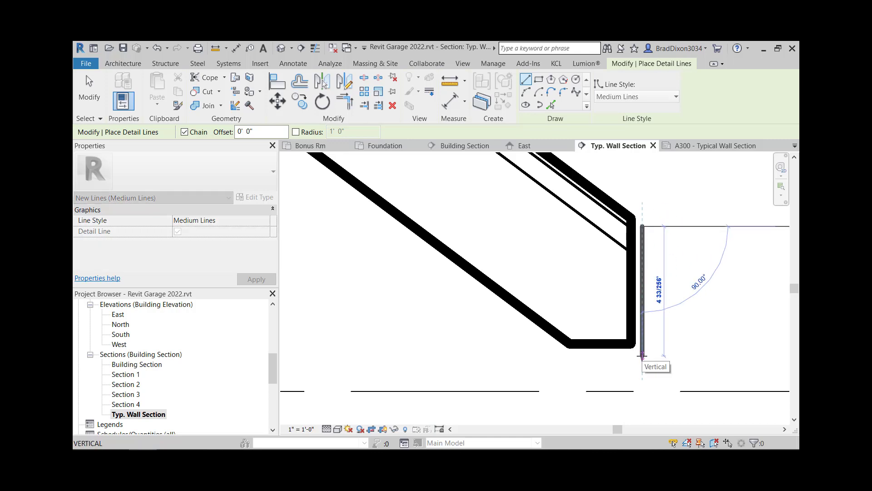
pyautogui.click(642, 355)
pyautogui.press('Escape')
pyautogui.press('Escape')
# - Draw the drip edge with detail lines: about 1 3/4 inches down the roof slope past the fascia, about 1/2 inch straight down, and a short outward kick
pyautogui.scroll(1, 614, 355)
pyautogui.click(328, 77)
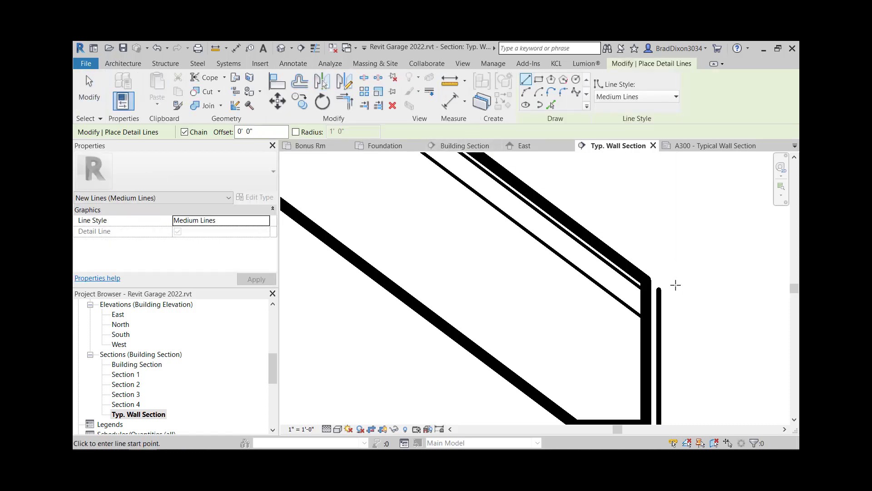
pyautogui.click(658, 290)
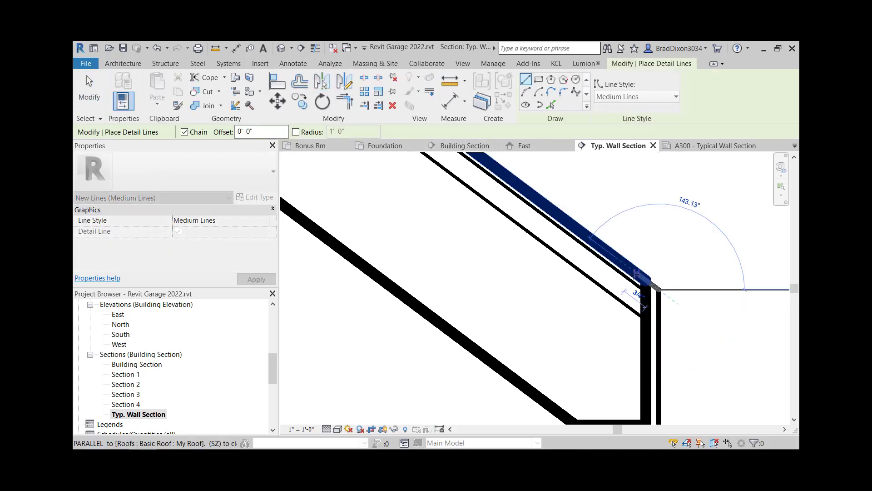
pyautogui.press('Escape')
pyautogui.press('Escape')
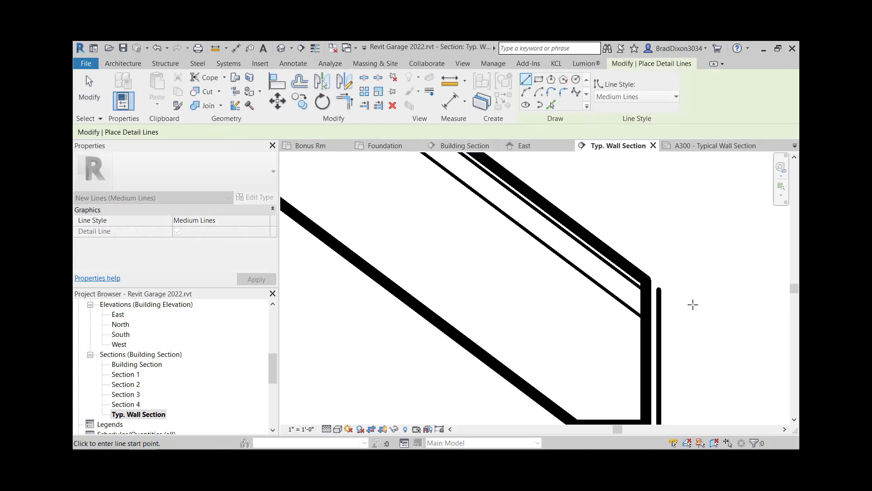
pyautogui.click(626, 264)
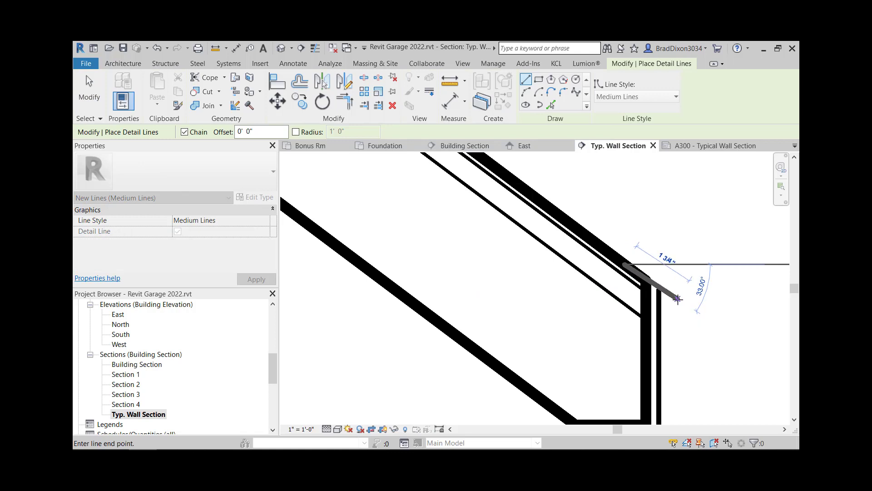
pyautogui.click(677, 300)
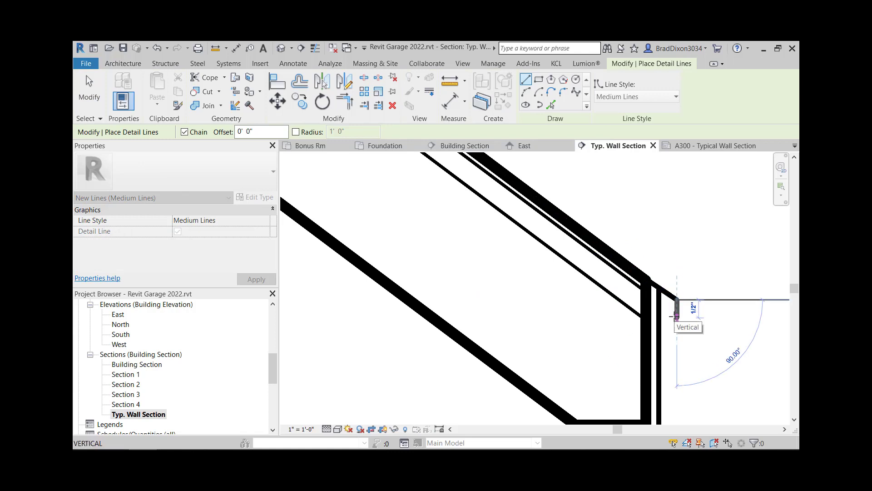
pyautogui.click(678, 316)
pyautogui.press('Escape')
pyautogui.press('Escape')
pyautogui.scroll(-2, 683, 345)
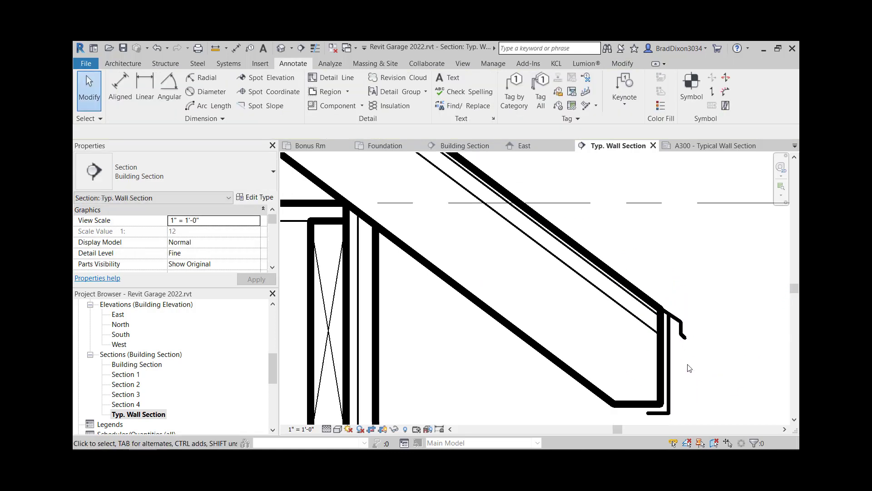
# - Move the drip edge's vertical drop and kick inward, closer to the fascia line
pyautogui.moveTo(688, 372); pyautogui.dragTo(686, 310, button='middle')
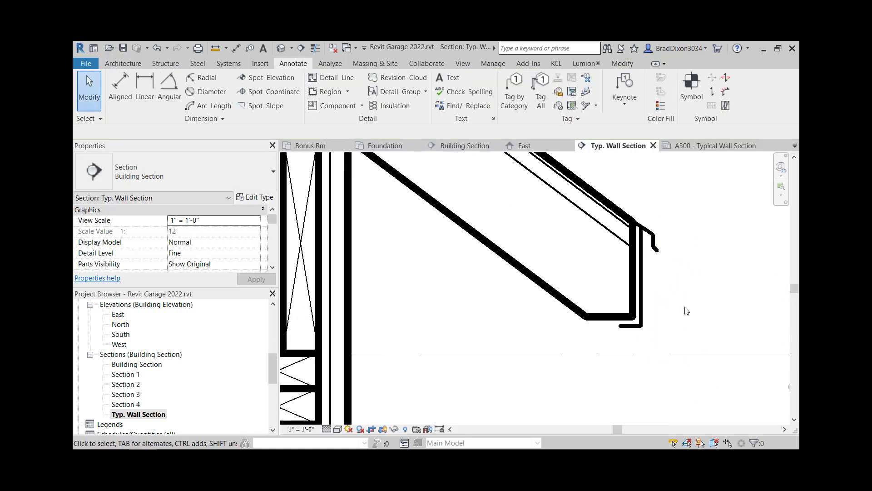
pyautogui.scroll(2, 657, 238)
pyautogui.moveTo(642, 220); pyautogui.dragTo(643, 221)
pyautogui.click(690, 259)
pyautogui.click(662, 253)
pyautogui.moveTo(662, 251); pyautogui.dragTo(654, 244)
pyautogui.click(665, 295)
# - Move the fascia's short bottom return slightly lower, farther below the rafter tail
pyautogui.scroll(-3, 666, 299)
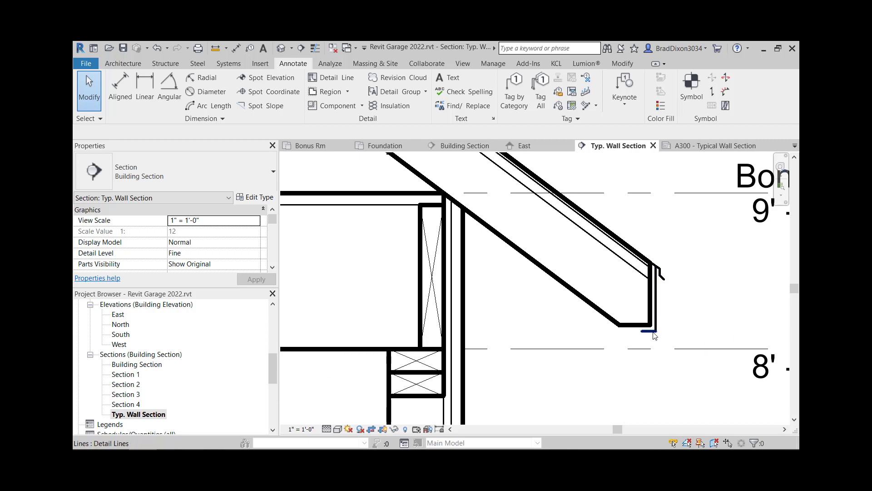
pyautogui.scroll(3, 651, 337)
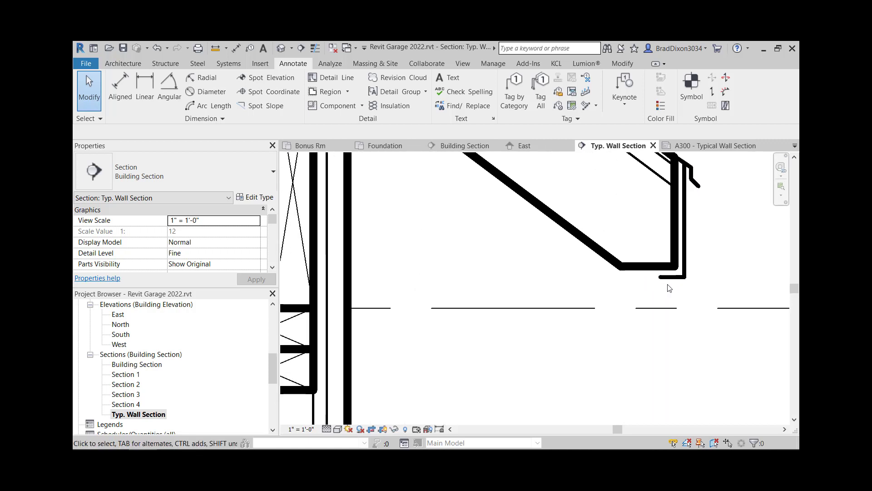
pyautogui.click(672, 277)
pyautogui.moveTo(672, 277); pyautogui.dragTo(672, 287)
pyautogui.click(648, 284)
pyautogui.scroll(-2, 625, 288)
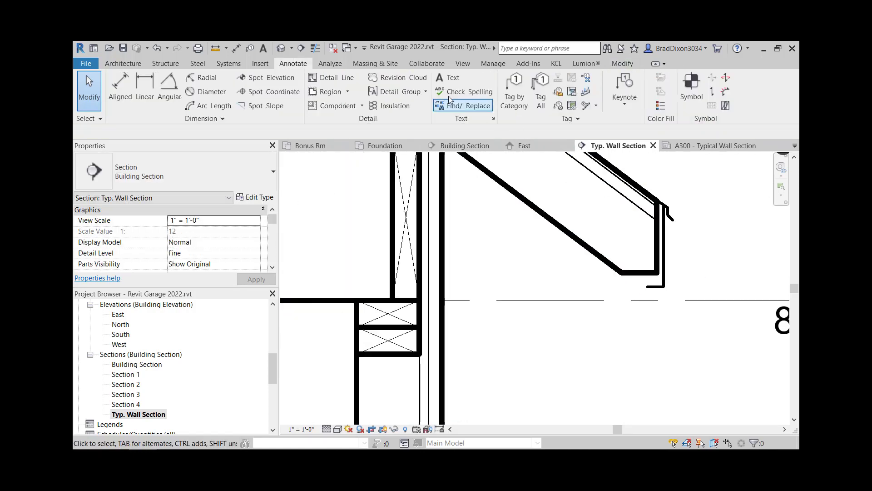
# - Draw a horizontal Medium Lines soffit line from the inner end of the fascia's bottom return to the exterior wall face
pyautogui.click(334, 78)
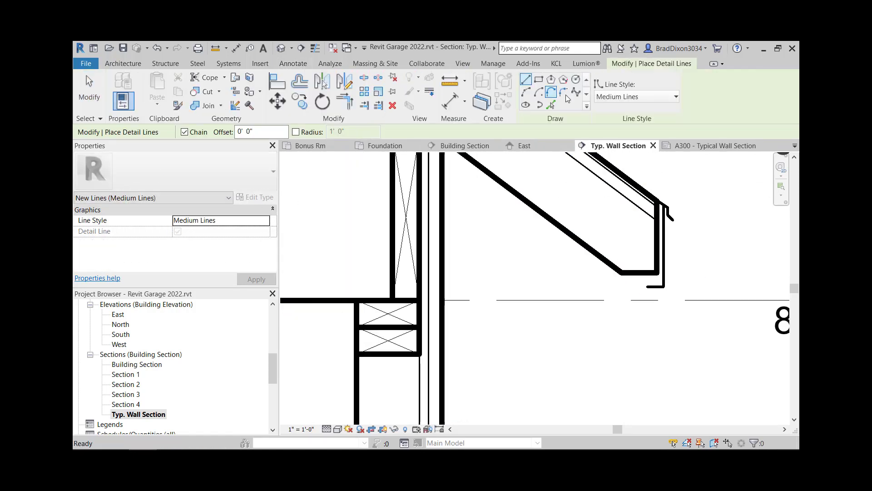
pyautogui.click(648, 282)
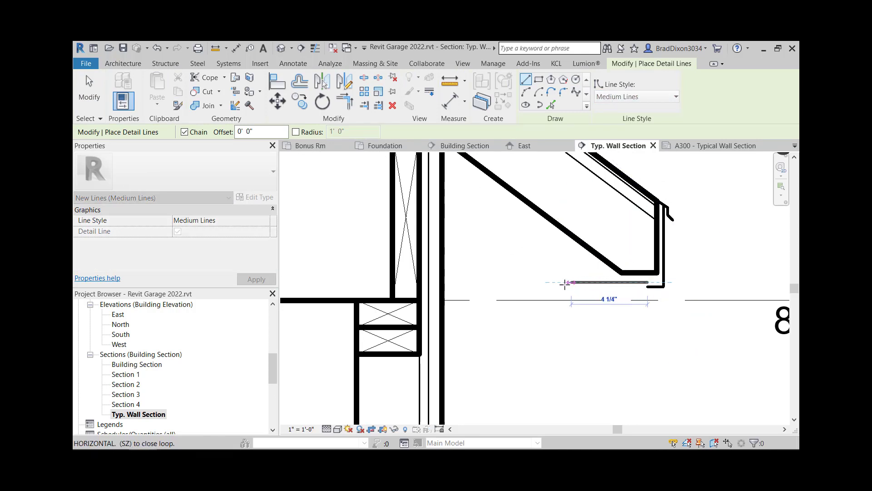
pyautogui.click(443, 282)
pyautogui.press('Escape')
pyautogui.press('Escape')
# - Extend the soffit line's outer end over the fascia return, to about 1 foot in length, and nudge the line up slightly
pyautogui.scroll(3, 650, 277)
pyautogui.click(611, 291)
pyautogui.moveTo(645, 291); pyautogui.dragTo(670, 291)
pyautogui.moveTo(474, 288); pyautogui.dragTo(475, 284)
pyautogui.click(472, 317)
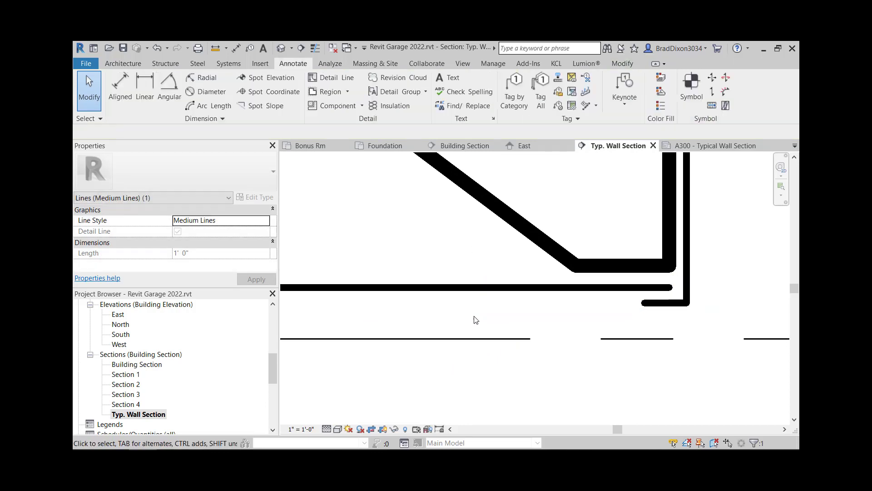
# - Draw a Medium Lines vertical about 41/64 inch up from the soffit line's midpoint, then a short diagonal back down to the soffit toward the wall
pyautogui.scroll(-2, 506, 321)
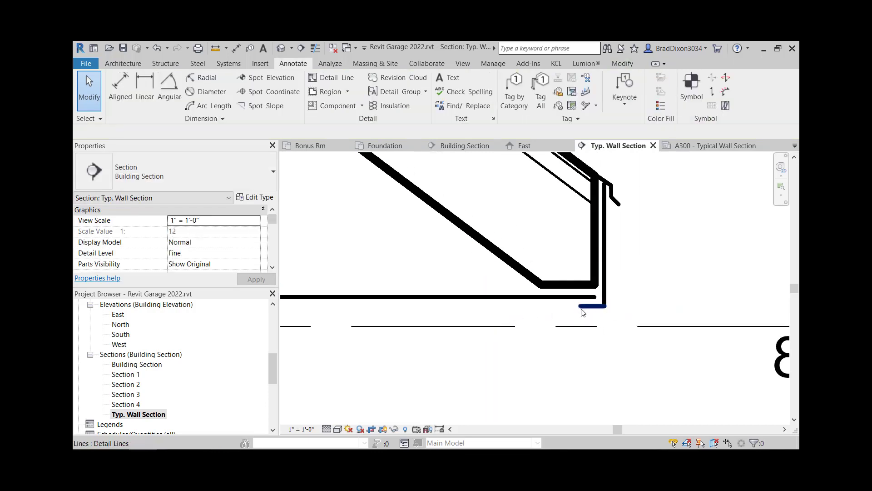
pyautogui.scroll(-2, 588, 299)
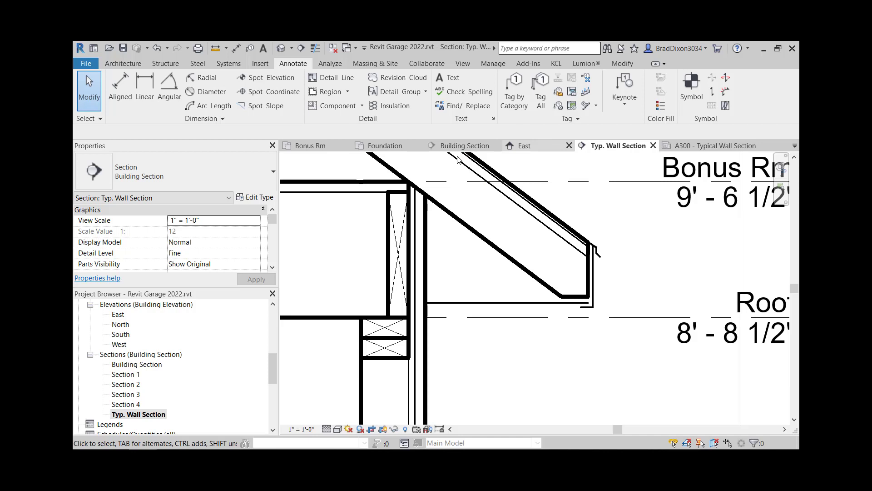
pyautogui.click(335, 79)
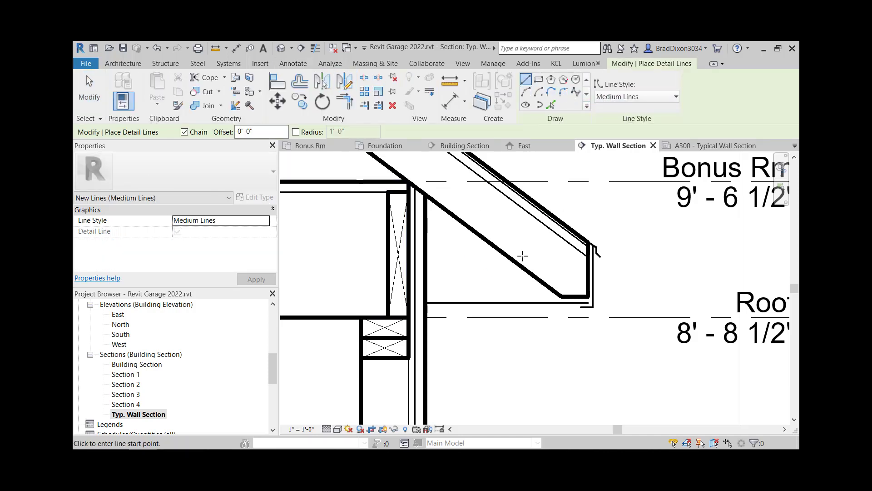
pyautogui.scroll(3, 503, 302)
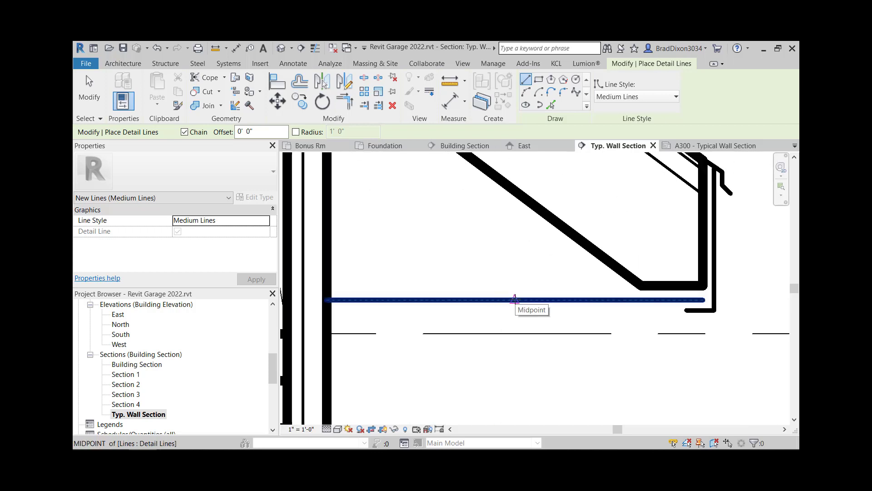
pyautogui.click(514, 299)
pyautogui.click(514, 279)
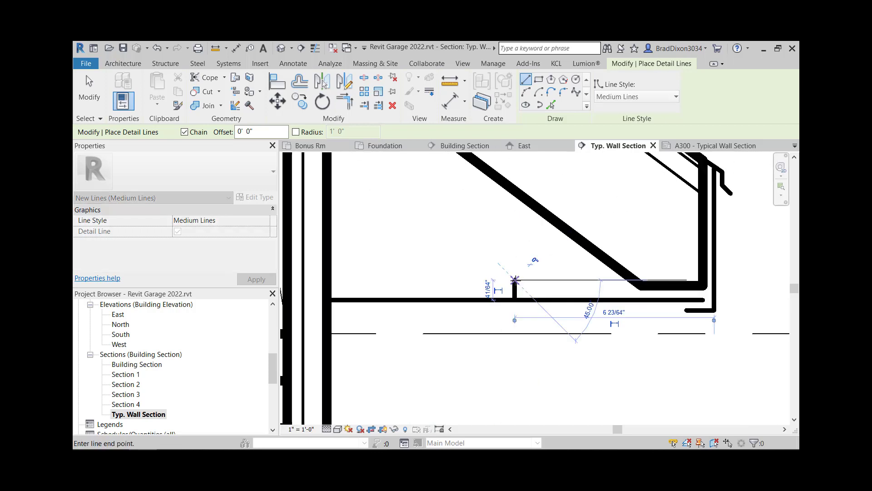
pyautogui.click(502, 299)
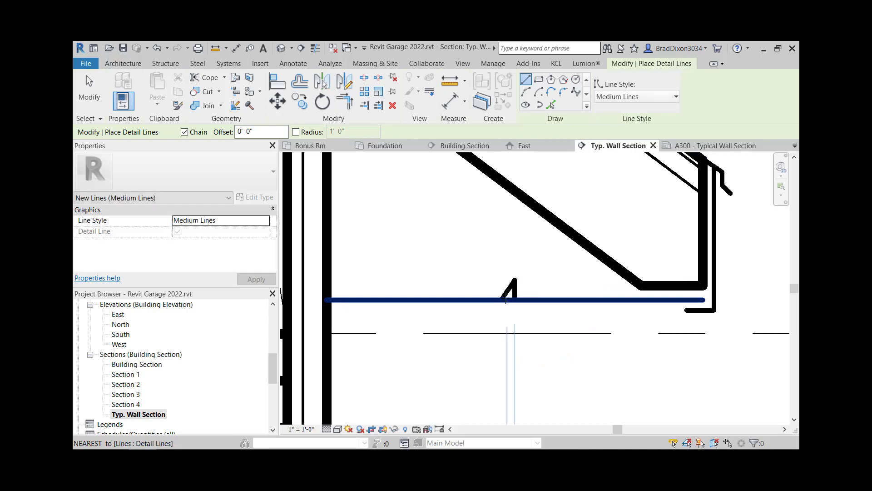
pyautogui.press('Escape')
pyautogui.press('Escape')
# - Mirror a copy of the short diagonal about a vertical axis through its peak and remove the vertical construction line
pyautogui.click(508, 289)
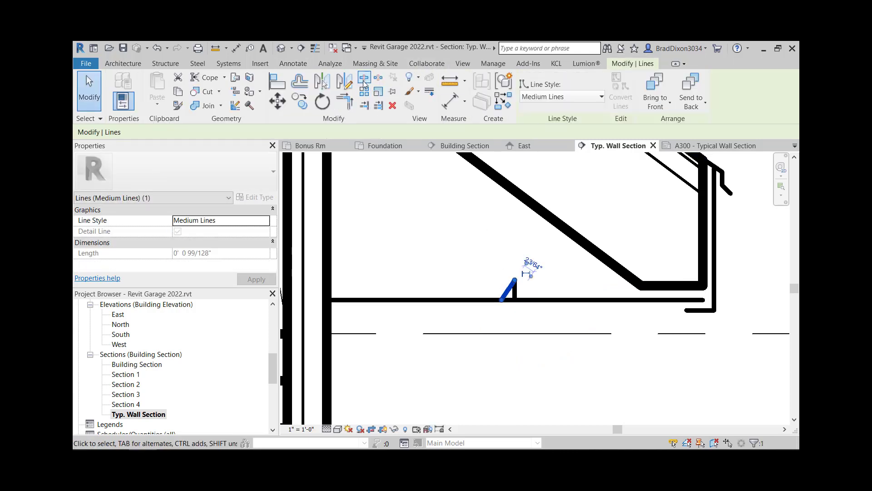
pyautogui.click(344, 81)
pyautogui.click(515, 279)
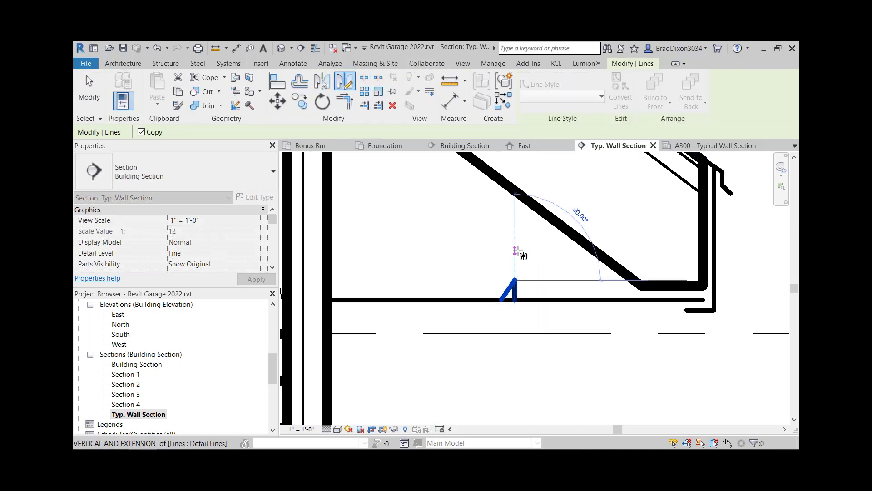
pyautogui.click(515, 233)
# - Split the soffit line beneath the peak and trim both halves to the diagonals, forming an open inverted-V notch
pyautogui.click(364, 77)
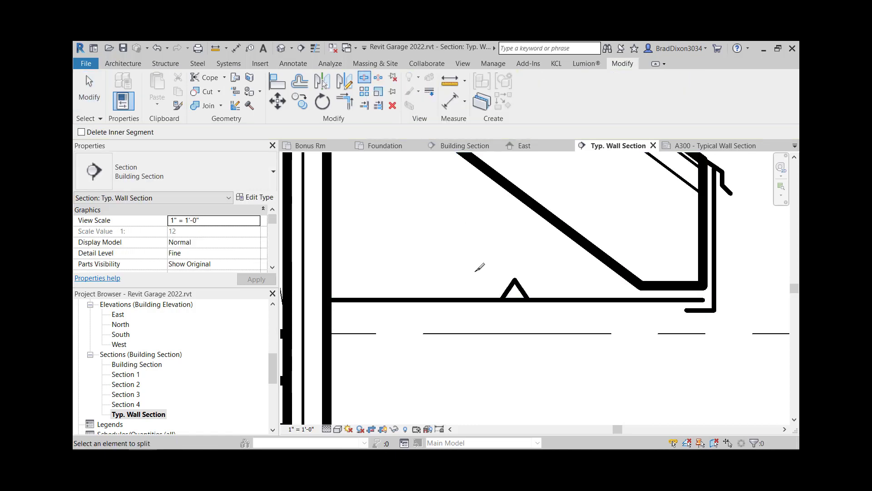
pyautogui.click(515, 300)
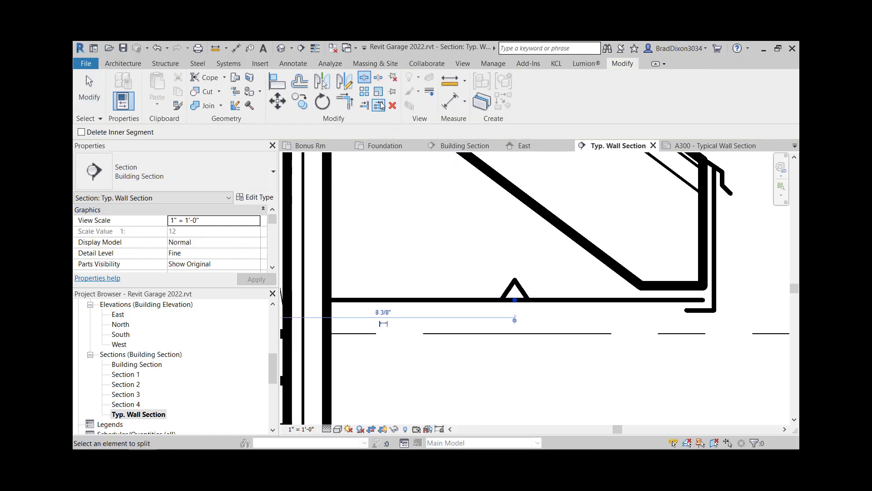
pyautogui.click(345, 102)
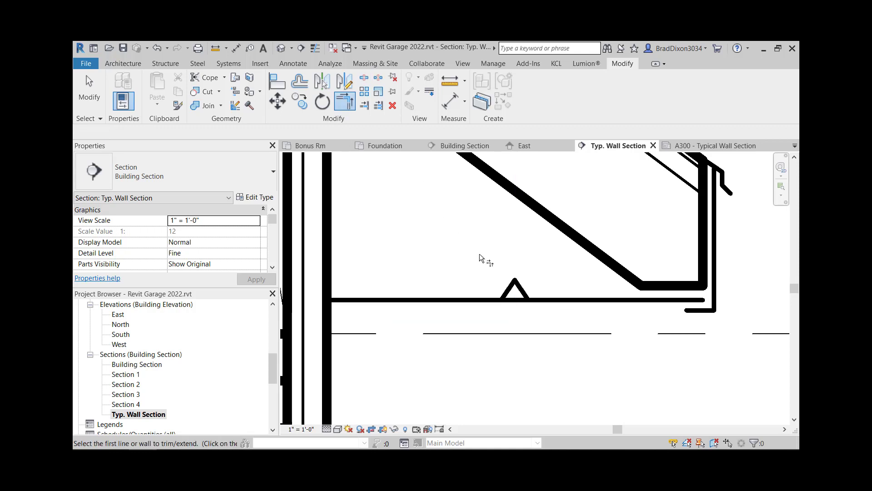
pyautogui.click(522, 288)
pyautogui.click(506, 287)
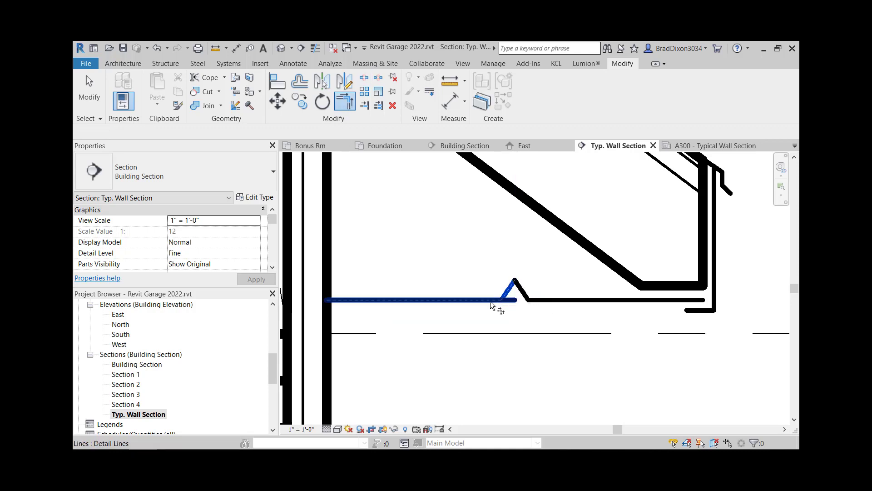
pyautogui.click(487, 299)
pyautogui.press('Escape')
pyautogui.scroll(-4, 541, 331)
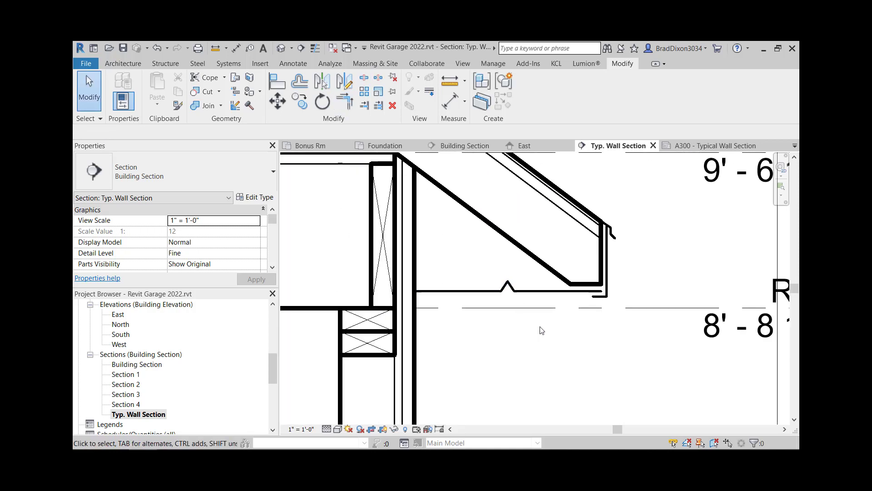
# - Lower the peak of the soffit's inverted-V notch slightly, keeping both diagonals joined
pyautogui.scroll(8, 522, 298)
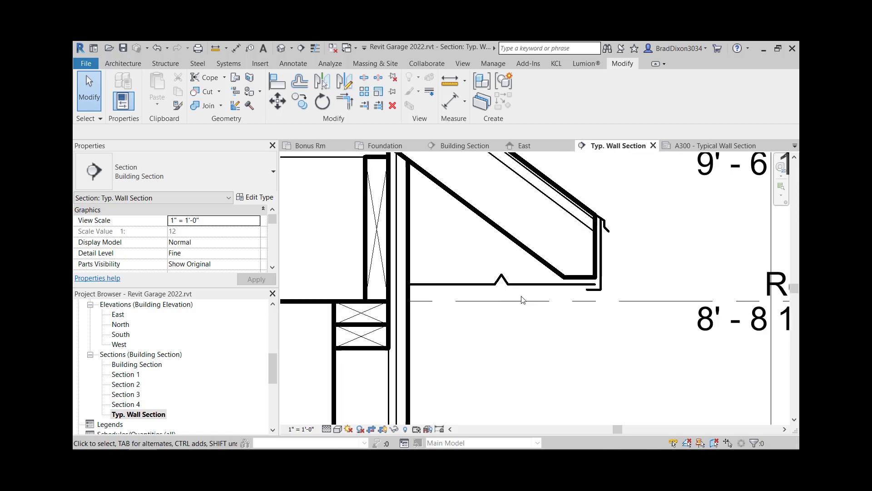
pyautogui.moveTo(497, 278); pyautogui.dragTo(504, 301)
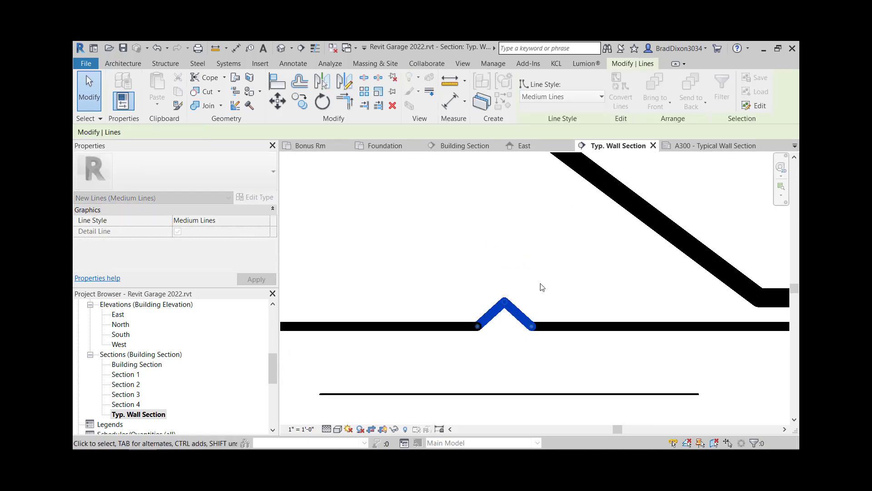
pyautogui.click(541, 283)
pyautogui.scroll(-8, 545, 304)
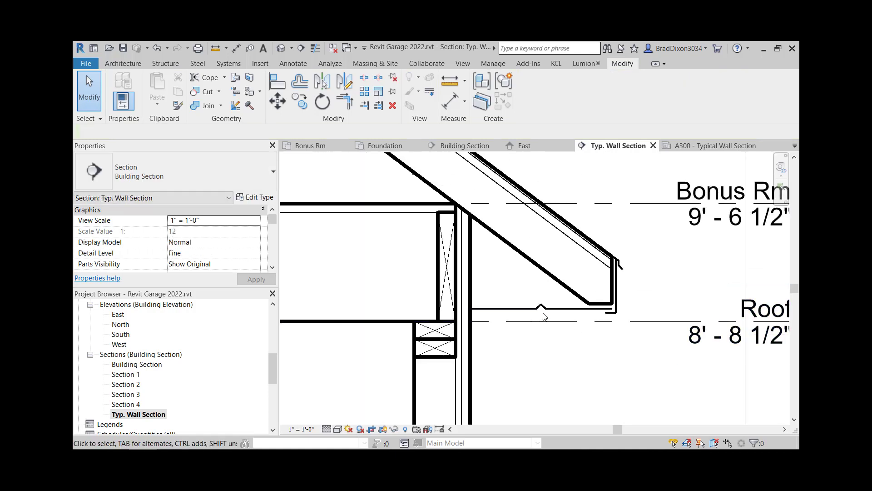
pyautogui.scroll(4, 518, 320)
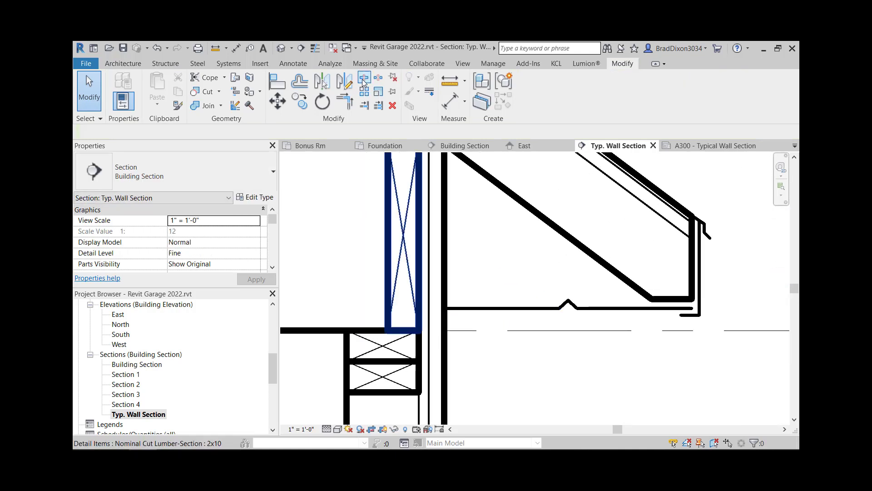
pyautogui.click(379, 80)
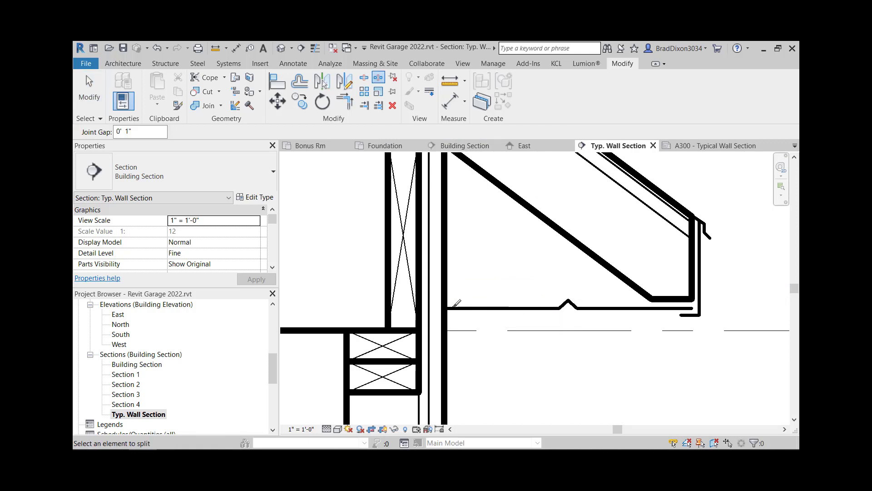
pyautogui.press('Escape')
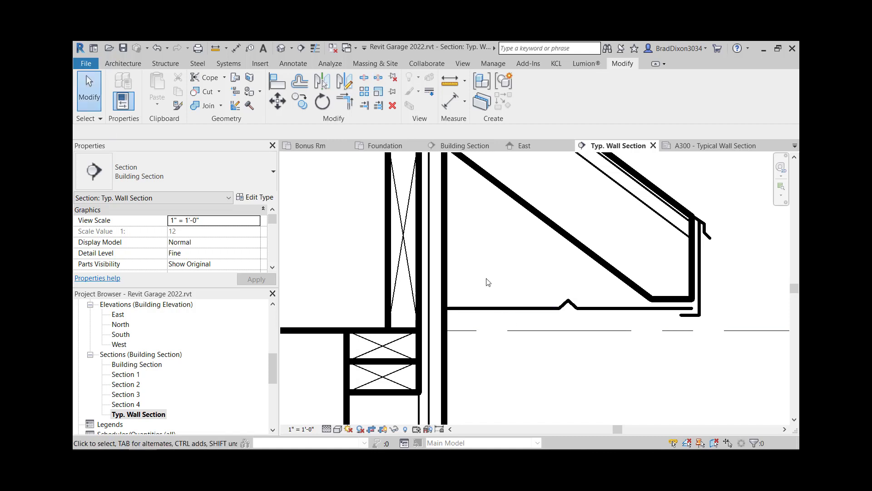
pyautogui.click(378, 78)
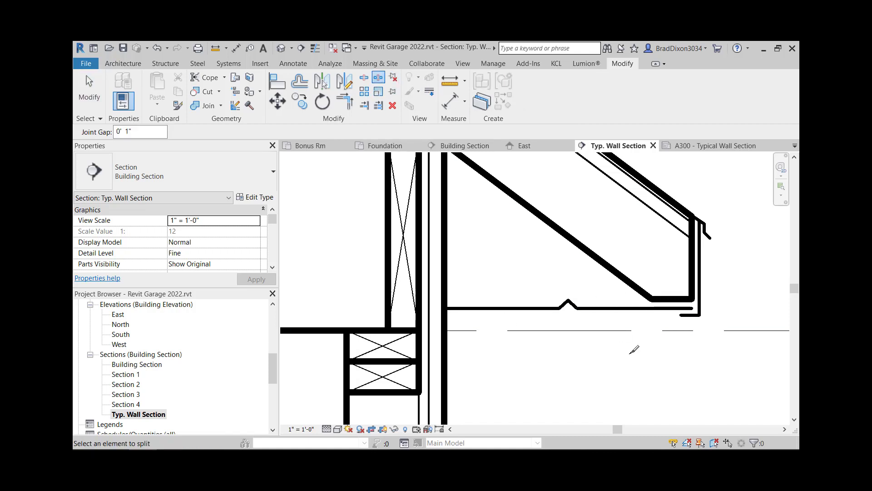
pyautogui.click(629, 305)
pyautogui.press('Escape')
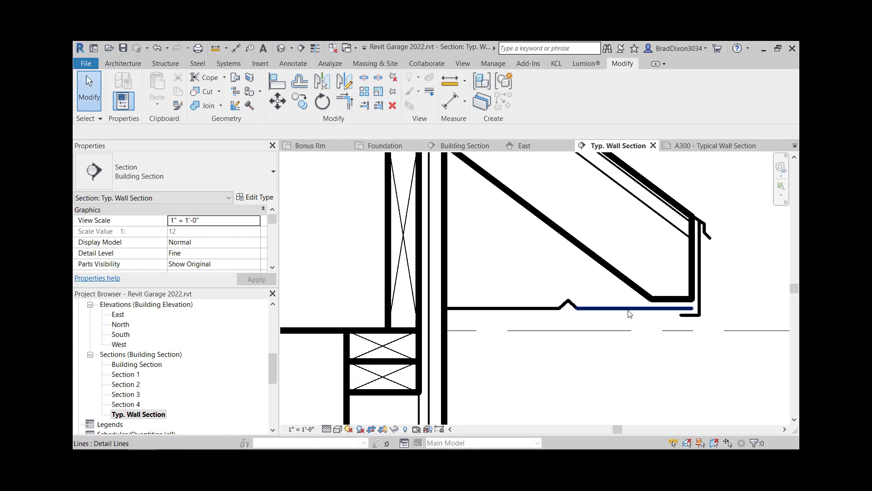
pyautogui.click(613, 310)
pyautogui.moveTo(613, 310); pyautogui.dragTo(480, 312)
pyautogui.scroll(3, 492, 312)
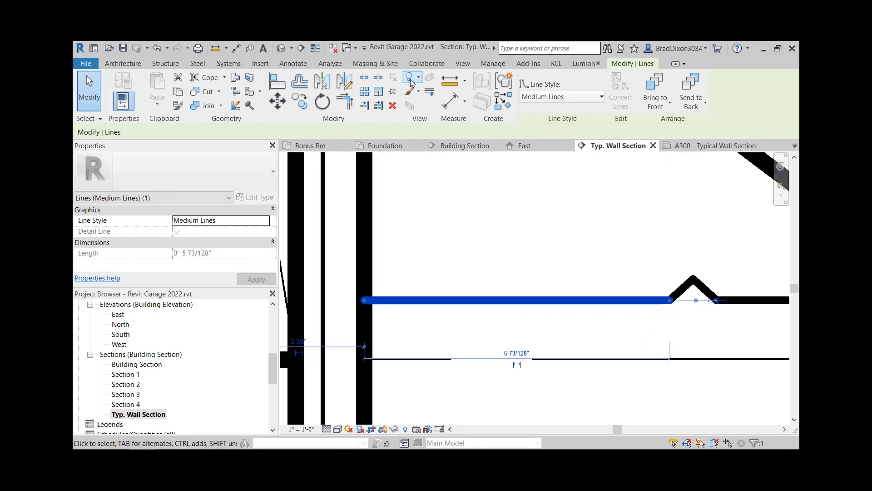
pyautogui.click(378, 77)
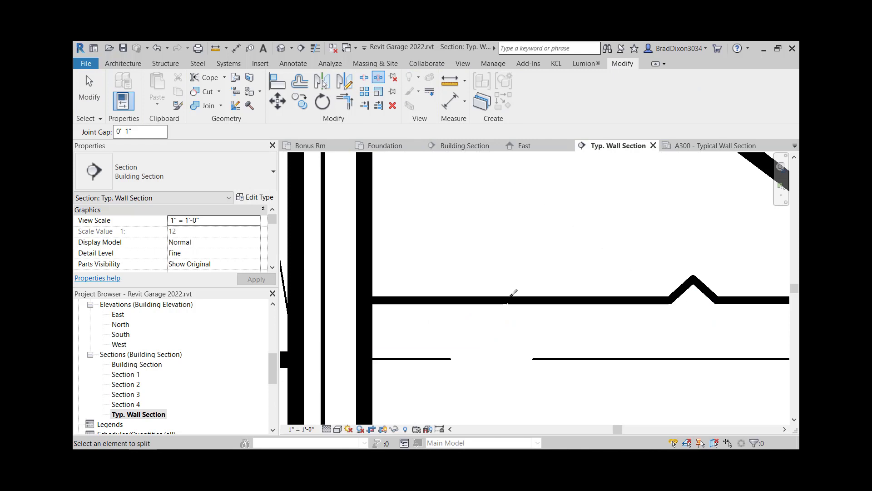
pyautogui.press('Escape')
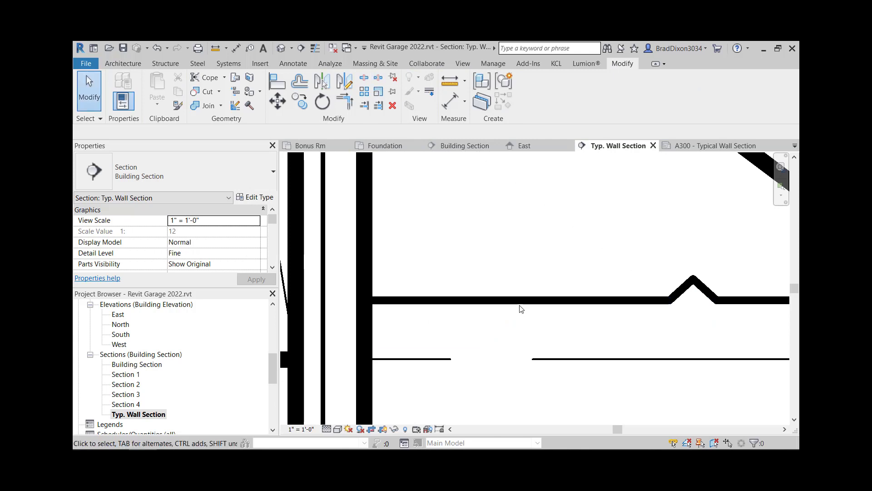
# - Split the soffit segment between the wall and the notch near its middle and pull the two ends apart to leave a small gap
pyautogui.click(520, 303)
pyautogui.click(364, 77)
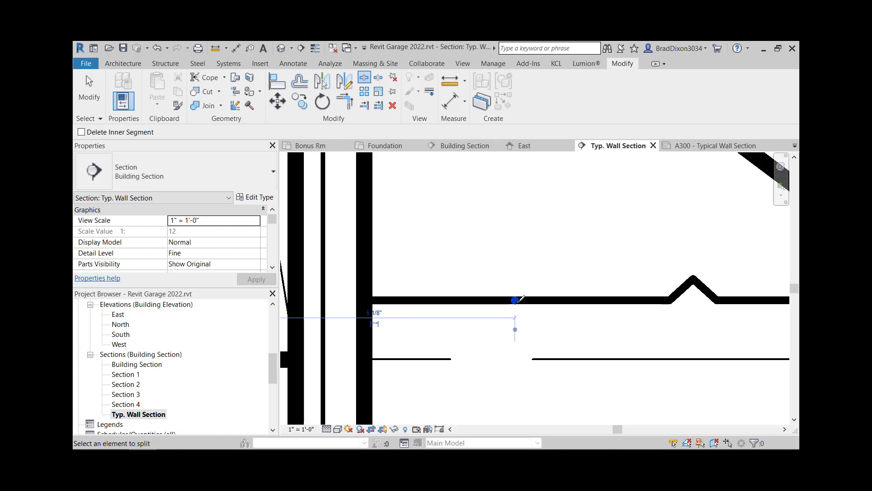
pyautogui.press('Escape')
pyautogui.click(512, 300)
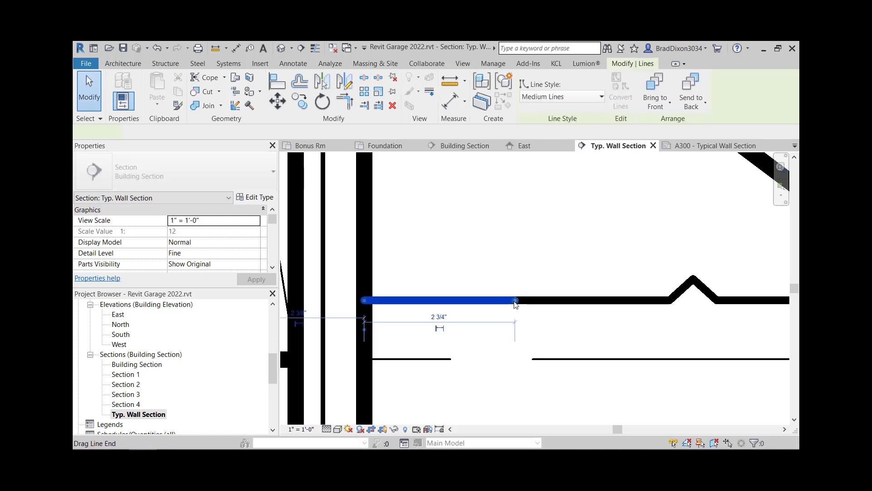
pyautogui.moveTo(515, 300); pyautogui.dragTo(505, 300)
pyautogui.click(515, 301)
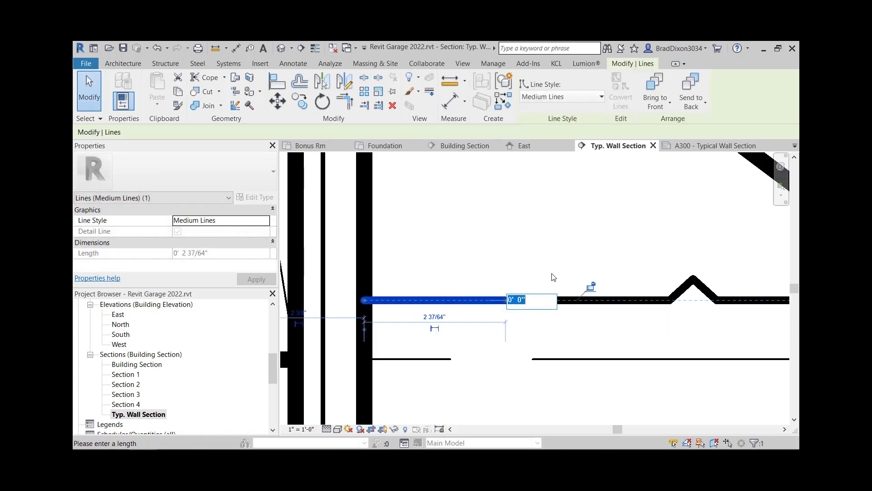
pyautogui.click(545, 256)
pyautogui.click(551, 300)
pyautogui.moveTo(515, 299); pyautogui.dragTo(528, 300)
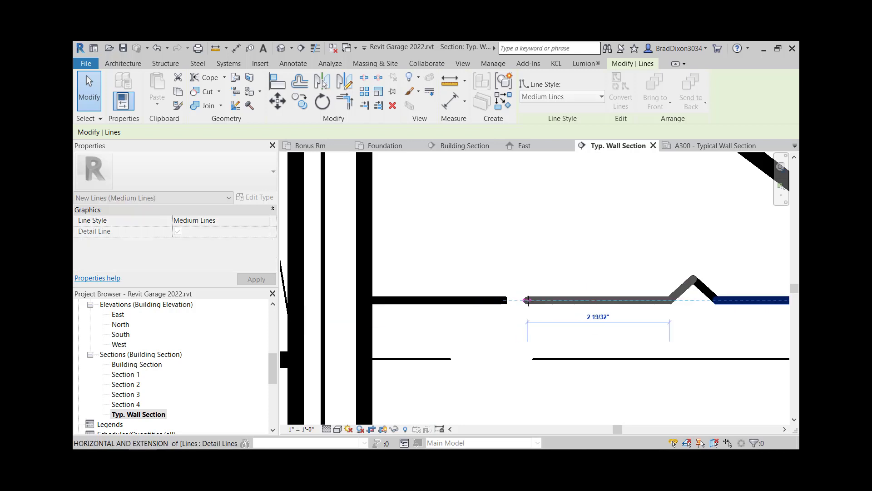
pyautogui.click(538, 319)
# - Split the outer soffit segment roughly midway between the notch and the fascia
pyautogui.scroll(-2, 588, 334)
pyautogui.moveTo(710, 347); pyautogui.dragTo(525, 333, button='middle')
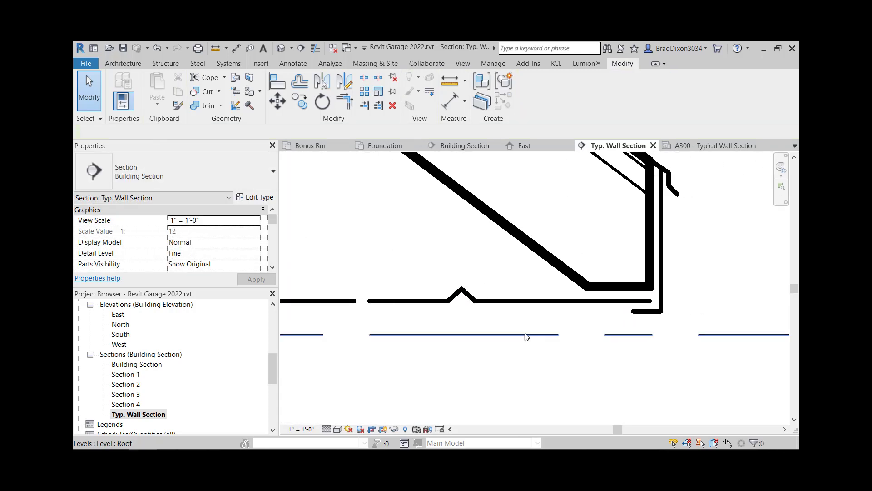
pyautogui.click(534, 301)
pyautogui.click(364, 78)
pyautogui.click(553, 300)
# - Pull back both line ends at the outer soffit split to open a small gap like the one nearer the wall
pyautogui.scroll(5, 549, 304)
pyautogui.click(532, 292)
pyautogui.moveTo(561, 292); pyautogui.dragTo(546, 291)
pyautogui.click(560, 293)
pyautogui.click(598, 324)
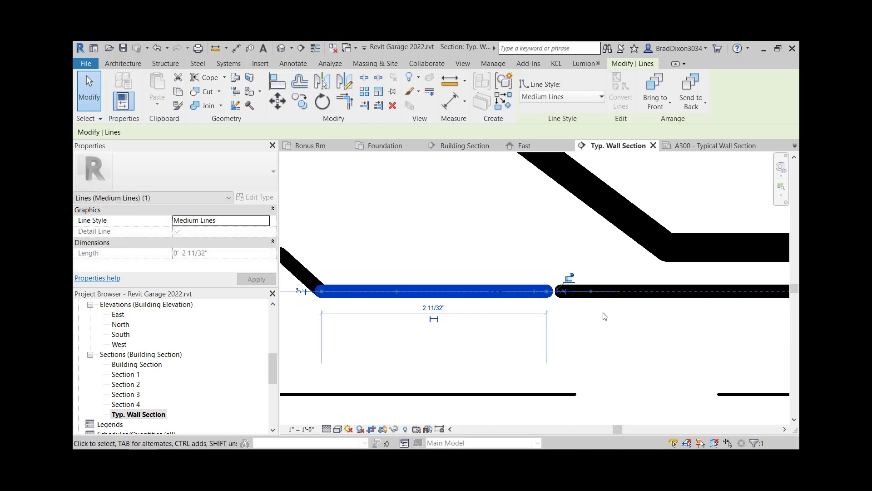
pyautogui.click(607, 318)
pyautogui.click(590, 291)
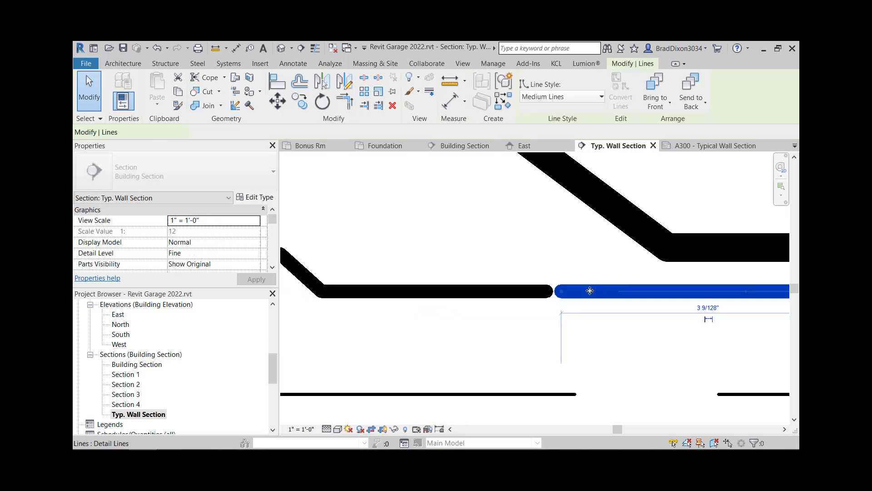
pyautogui.moveTo(561, 292); pyautogui.dragTo(592, 293)
pyautogui.click(553, 340)
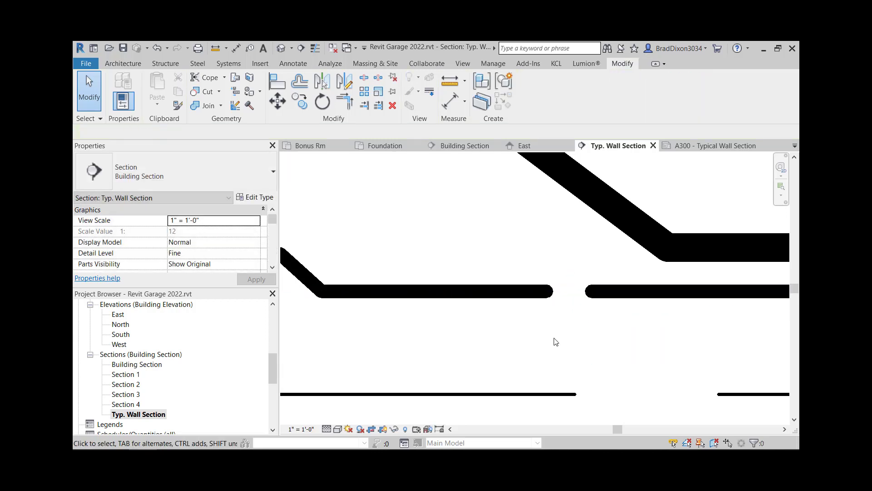
# - Draw a vertical Medium Lines detail line beside the wall, crossing the soffit end, with a 1" horizontal leg outward from its lower end
pyautogui.scroll(-4, 563, 342)
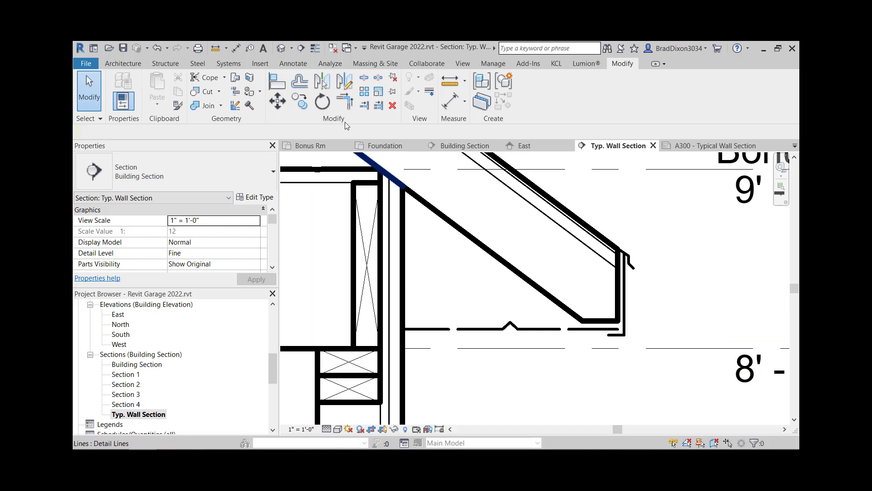
pyautogui.click(292, 66)
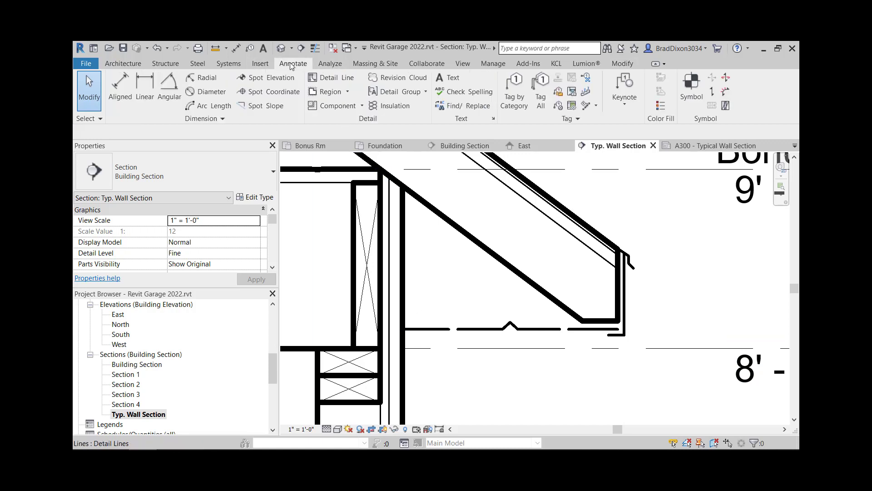
pyautogui.click(331, 78)
pyautogui.scroll(2, 415, 324)
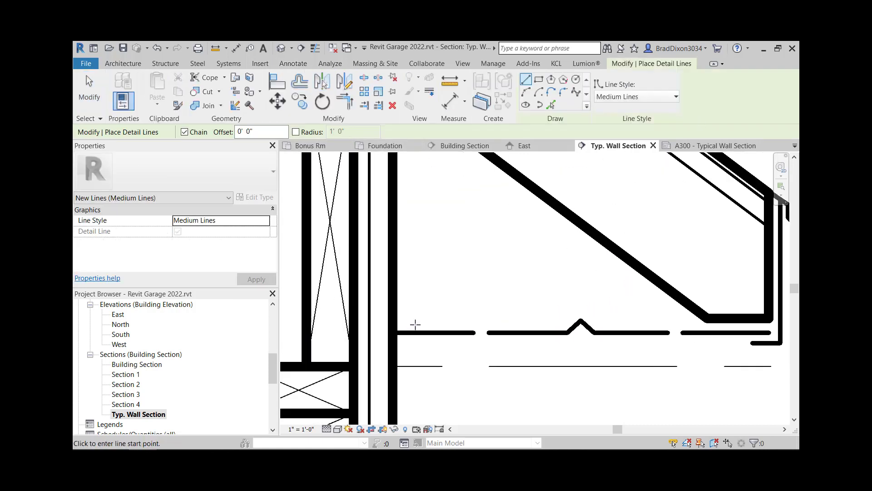
pyautogui.click(402, 277)
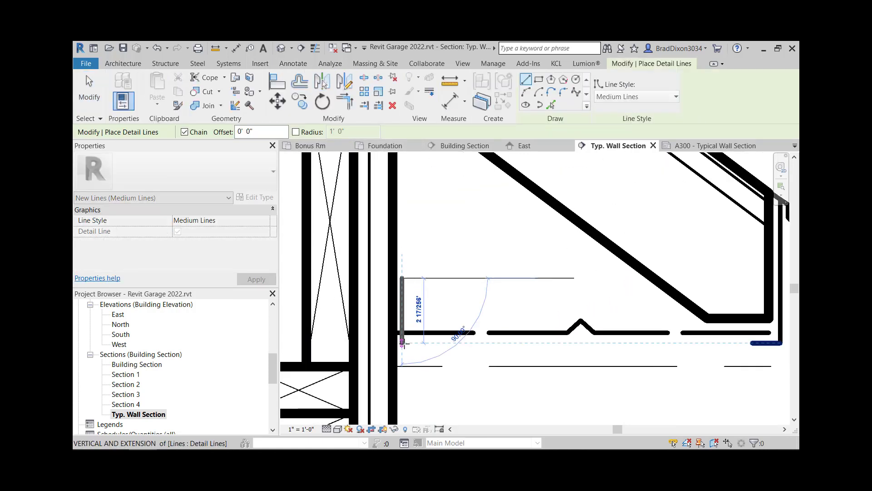
pyautogui.click(402, 356)
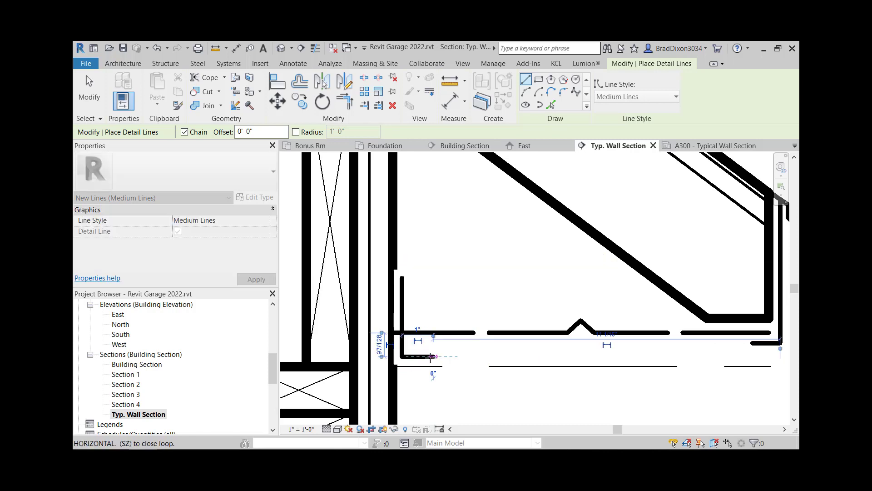
pyautogui.click(434, 356)
pyautogui.press('Escape')
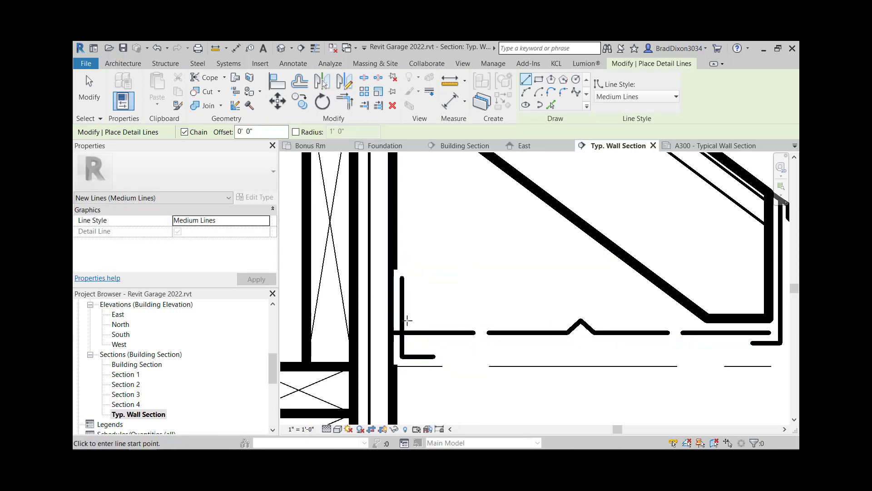
# - Add a second 1" horizontal leg to the vertical wall trim line, just above the soffit line
pyautogui.click(401, 317)
pyautogui.click(434, 316)
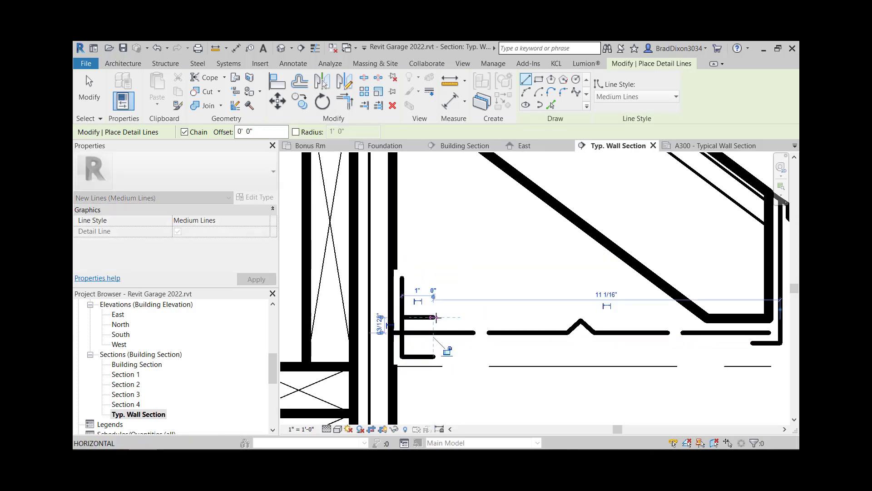
pyautogui.press('Escape')
pyautogui.press('Escape')
# - Shorten the wall end of the inner soffit line so it stops at the vertical trim line
pyautogui.click(421, 333)
pyautogui.moveTo(391, 333); pyautogui.dragTo(401, 332)
pyautogui.click(445, 297)
pyautogui.scroll(-3, 444, 300)
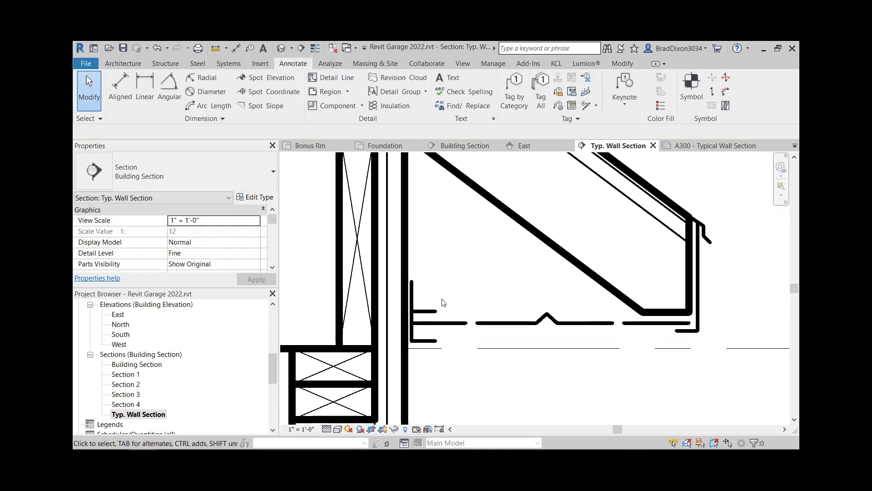
# - Move the lower leg of the soffit trim channel up to about 1/2" below the soffit line
pyautogui.scroll(-2, 444, 318)
pyautogui.scroll(7, 441, 336)
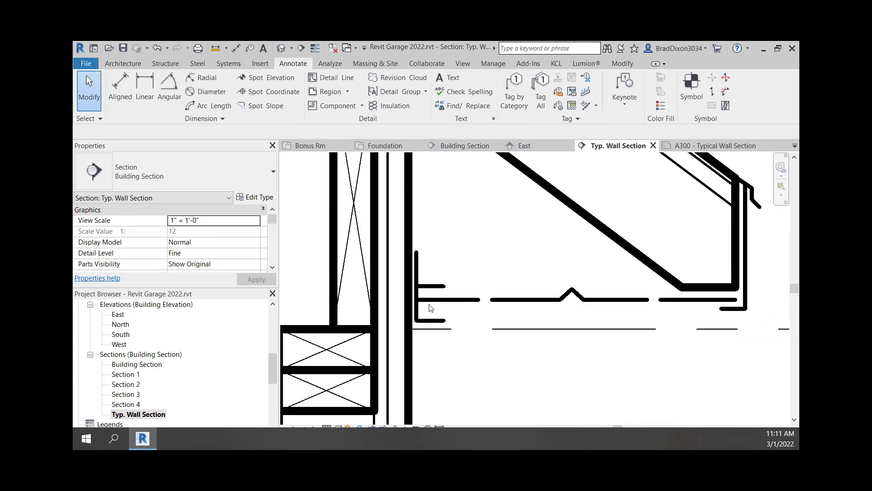
pyautogui.moveTo(432, 335); pyautogui.dragTo(432, 319)
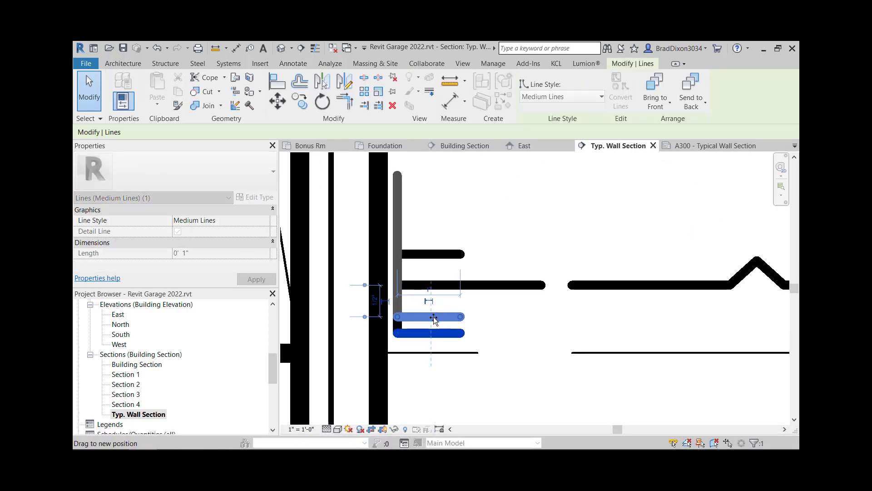
pyautogui.click(527, 259)
# - Review the wall section from the eave and soffit down through the window and wall to the foundation and footing
pyautogui.scroll(-5, 531, 263)
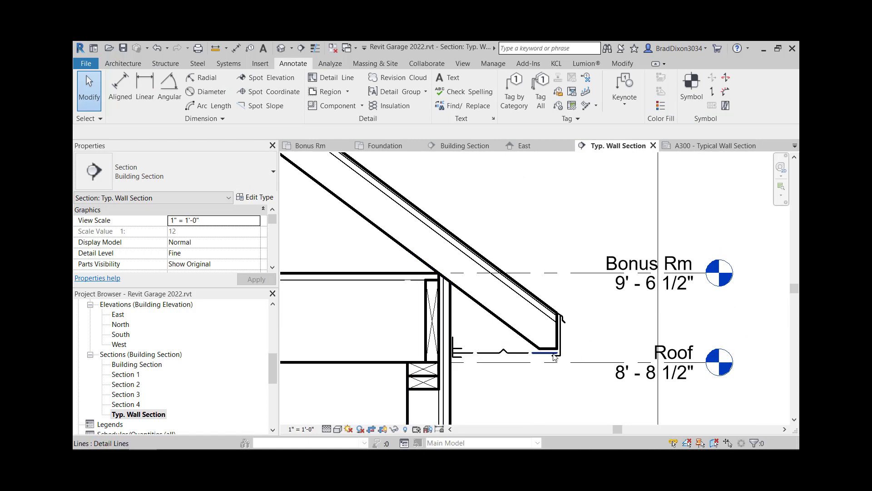
pyautogui.scroll(3, 551, 302)
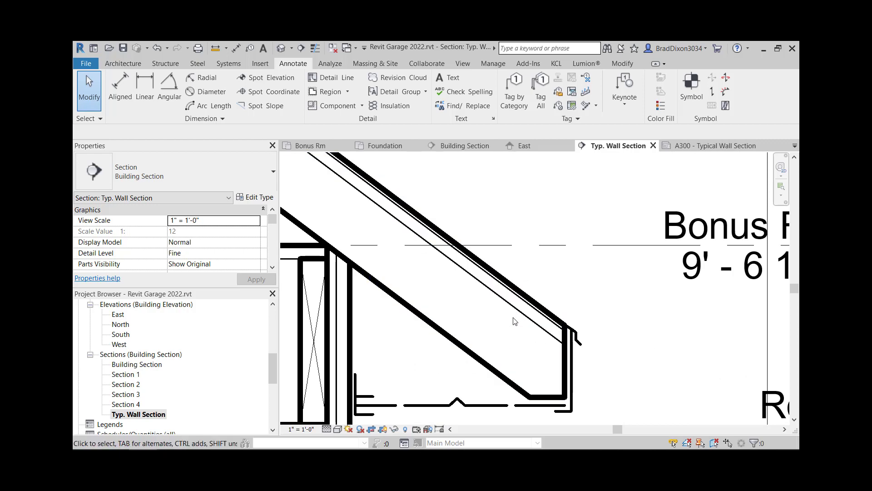
pyautogui.scroll(-3, 510, 278)
pyautogui.scroll(-1, 509, 303)
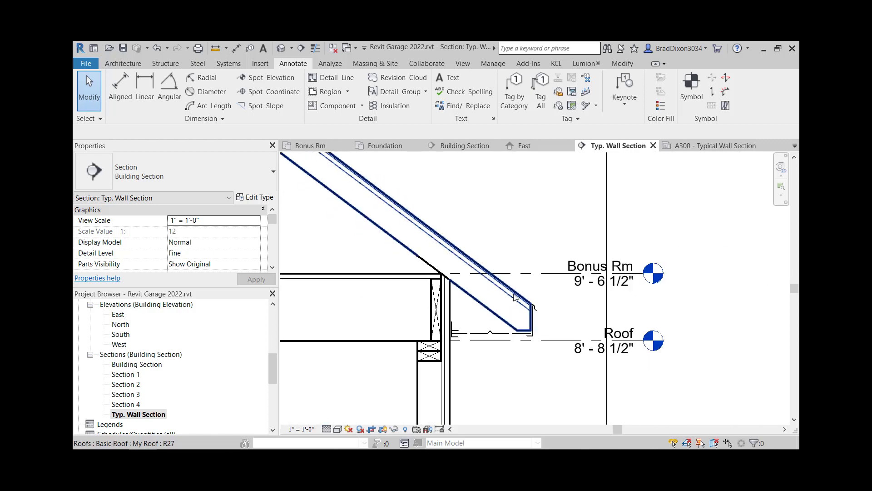
pyautogui.scroll(-3, 452, 258)
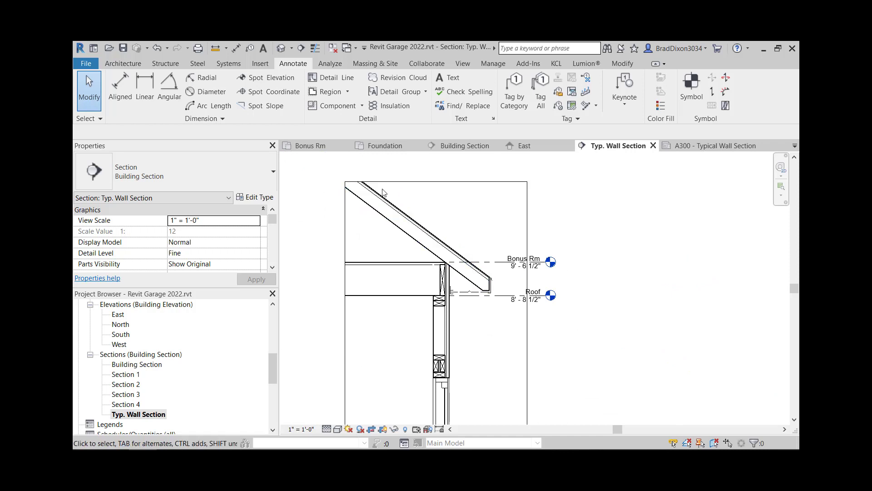
pyautogui.moveTo(489, 397); pyautogui.dragTo(492, 322, button='middle')
pyautogui.moveTo(488, 373); pyautogui.dragTo(491, 338, button='middle')
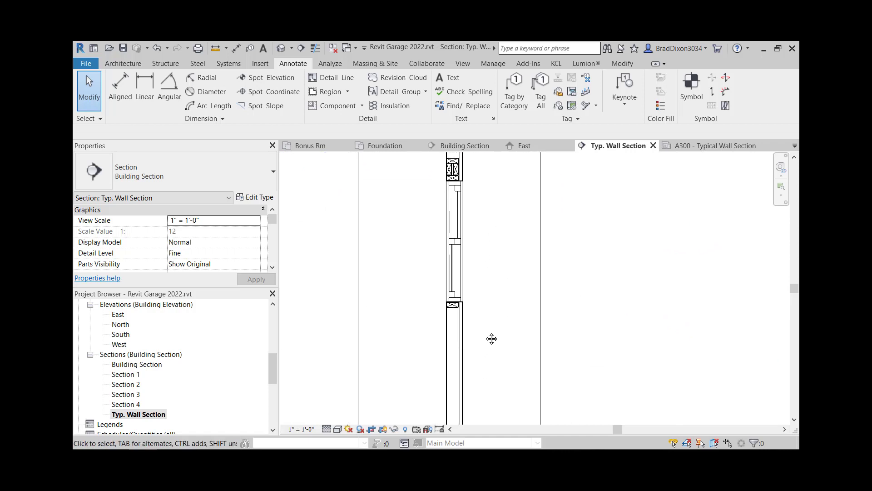
pyautogui.moveTo(504, 369); pyautogui.dragTo(500, 272, button='middle')
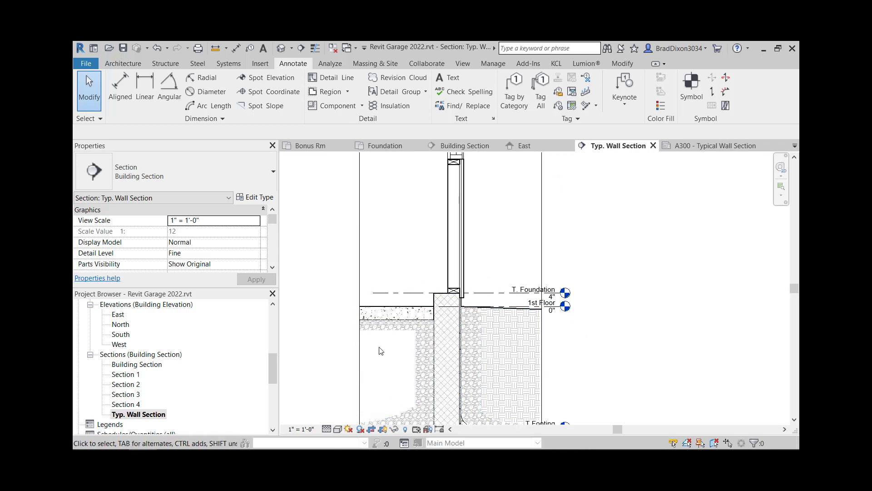
pyautogui.moveTo(582, 389); pyautogui.dragTo(586, 314, button='middle')
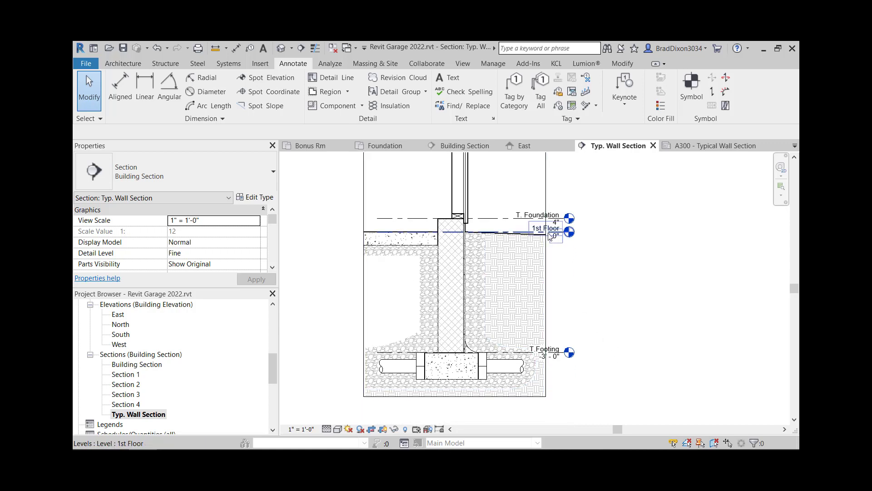
pyautogui.moveTo(524, 195); pyautogui.dragTo(538, 292, button='middle')
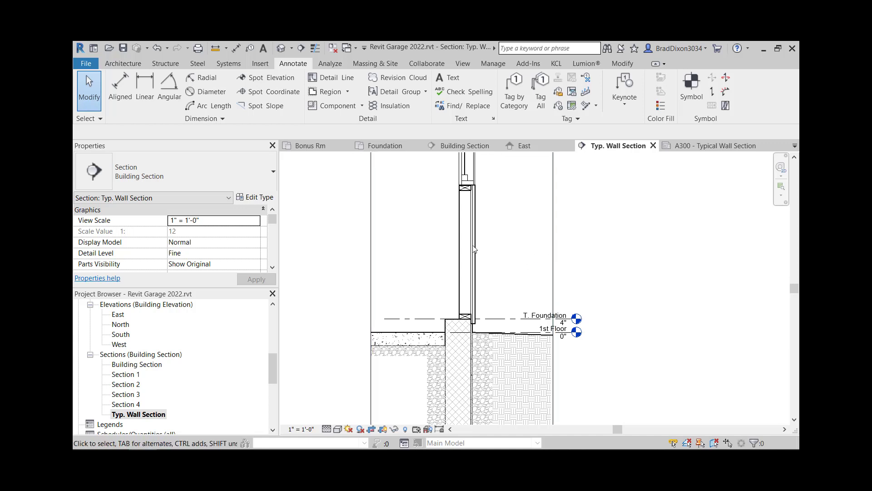
# - Turn off Crop Region Visible for the Typ. Wall Section view
pyautogui.scroll(-2, 204, 245)
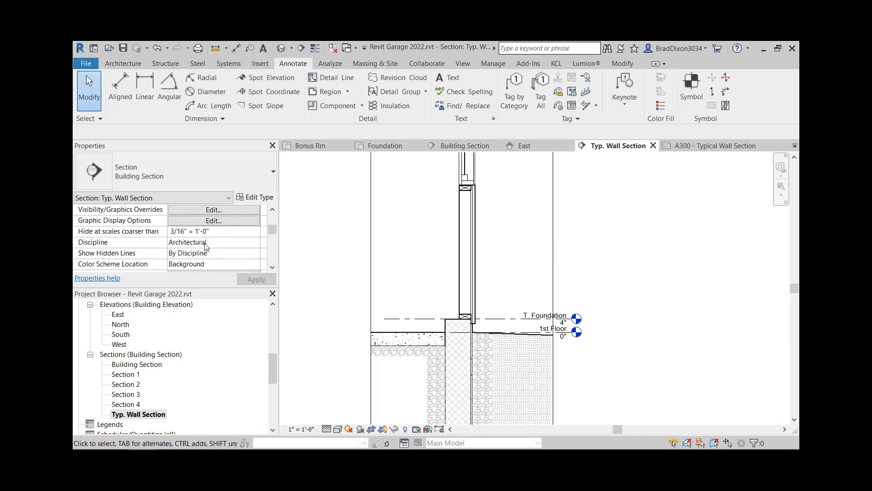
pyautogui.click(553, 252)
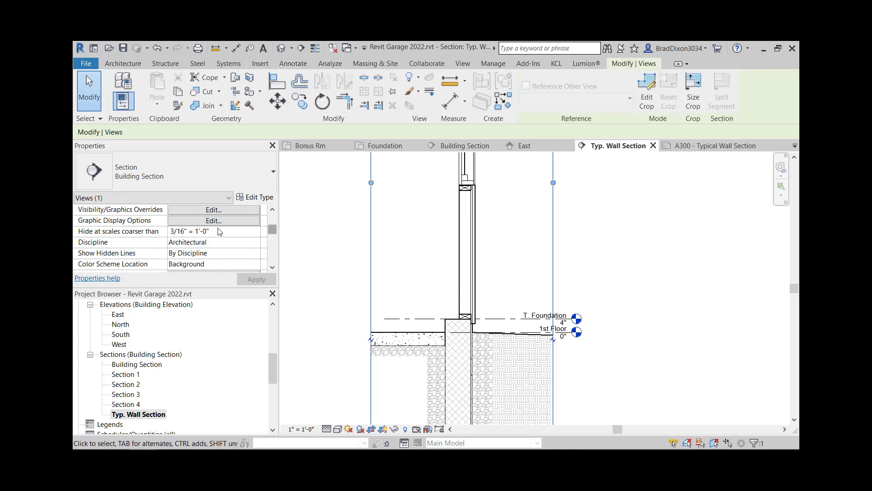
pyautogui.scroll(-2, 221, 231)
pyautogui.click(172, 264)
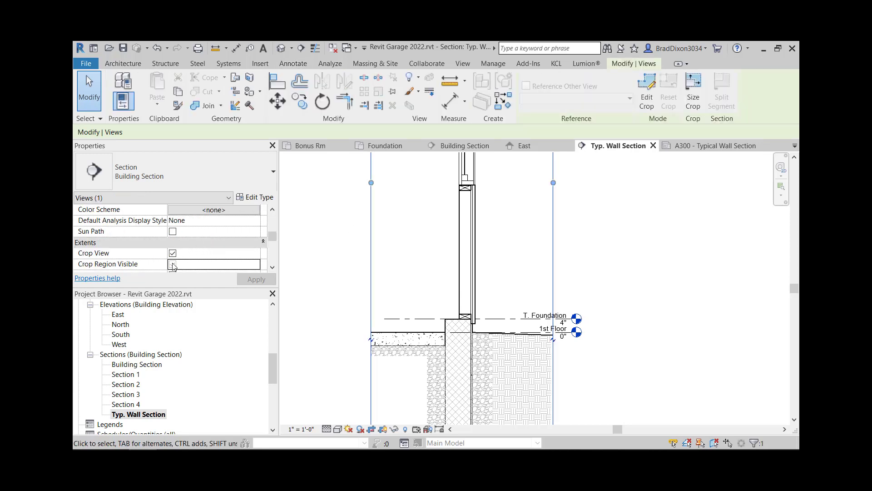
pyautogui.click(568, 241)
pyautogui.scroll(-3, 531, 235)
pyautogui.moveTo(534, 201); pyautogui.dragTo(525, 272, button='middle')
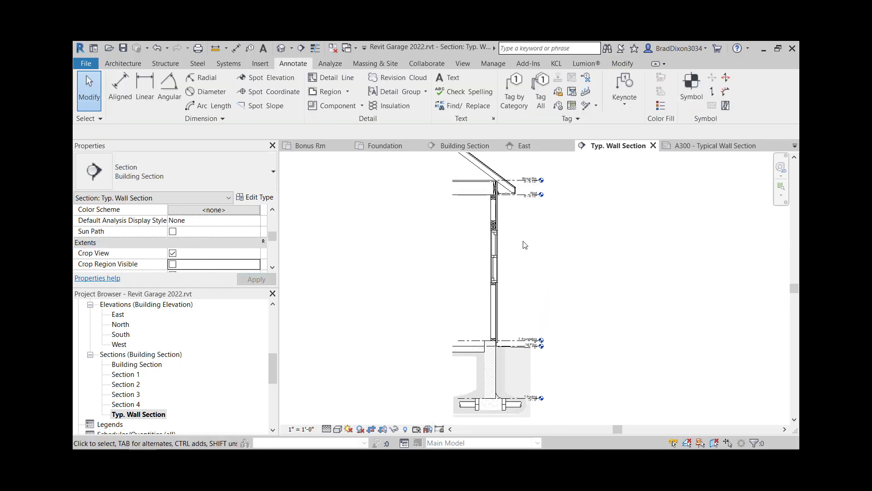
pyautogui.moveTo(523, 242); pyautogui.dragTo(527, 260, button='middle')
# - Open sheet A300 - Typical Wall Section and shift the wall section viewport slightly upward on the sheet
pyautogui.scroll(-8, 145, 390)
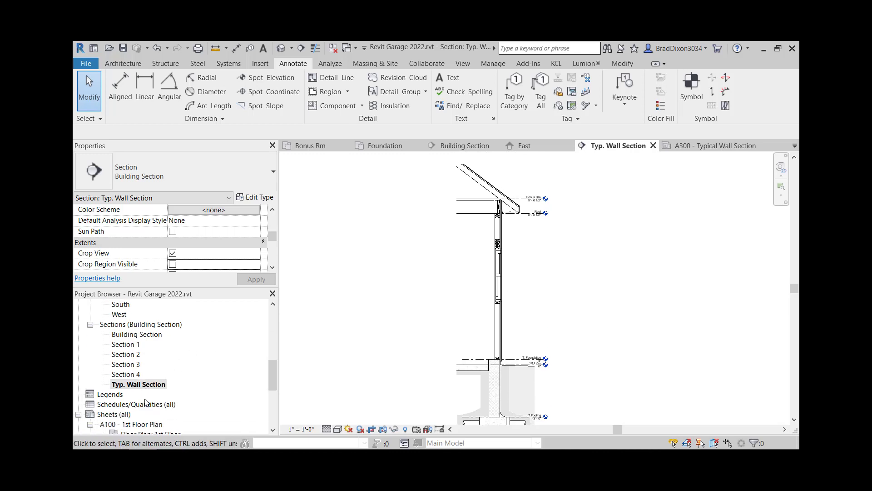
pyautogui.doubleClick(140, 395)
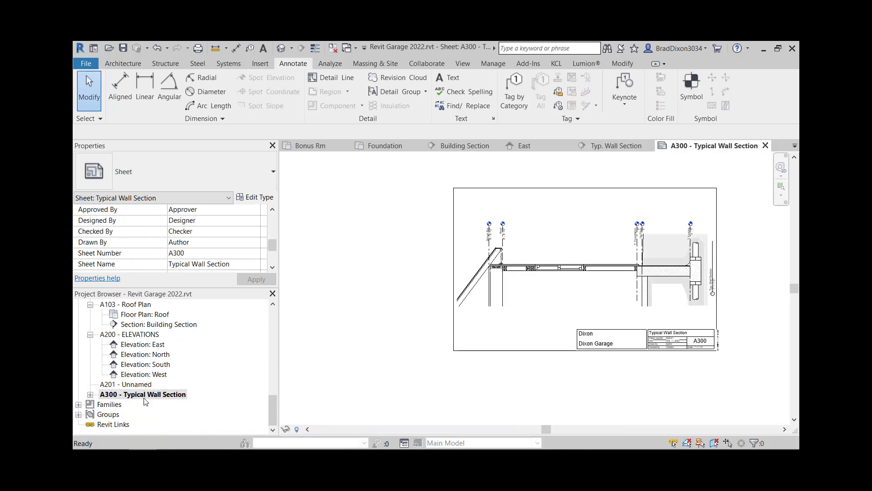
pyautogui.moveTo(614, 240); pyautogui.dragTo(614, 229)
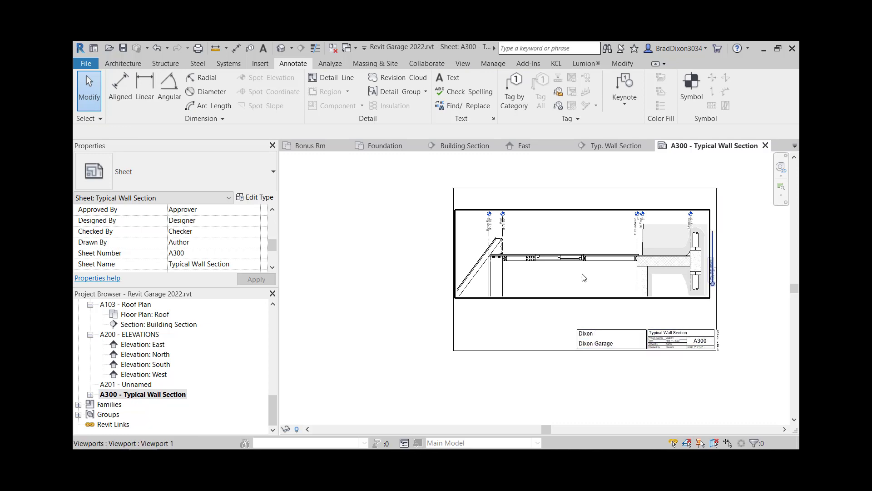